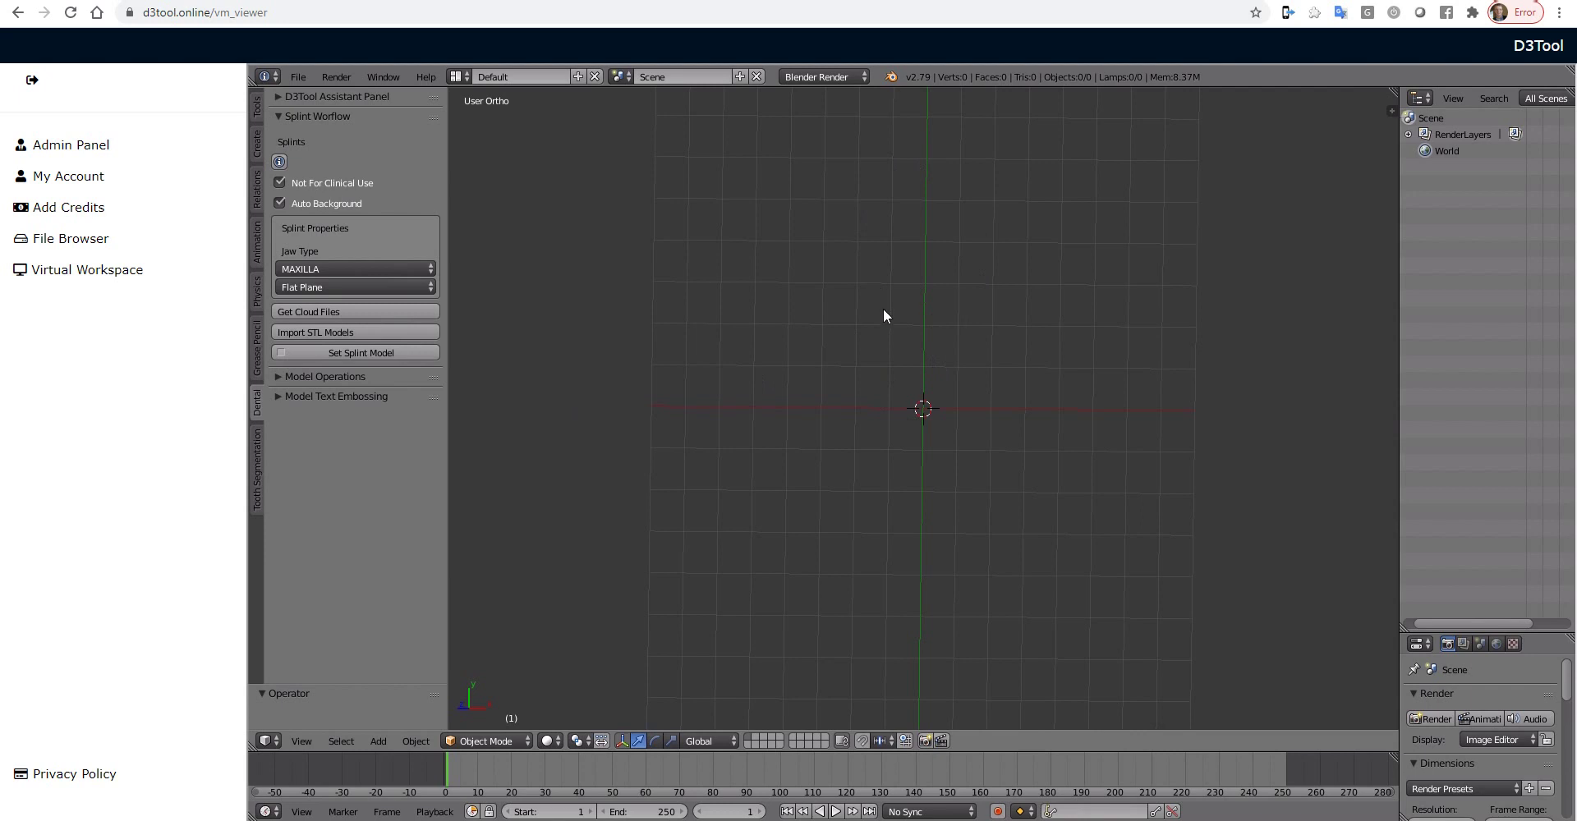
Transfer seg1_LowerJawScan.stl and seg1_UpperJawScan.stl from the local D3Demo folder into the virtual workspace
mouse_move(1044, 422)
middle_down()
mouse_move(953, 421)
mouse_move(1066, 404)
middle_up()
middle_drag(918, 436, 982, 426)
mouse_move(704, 767)
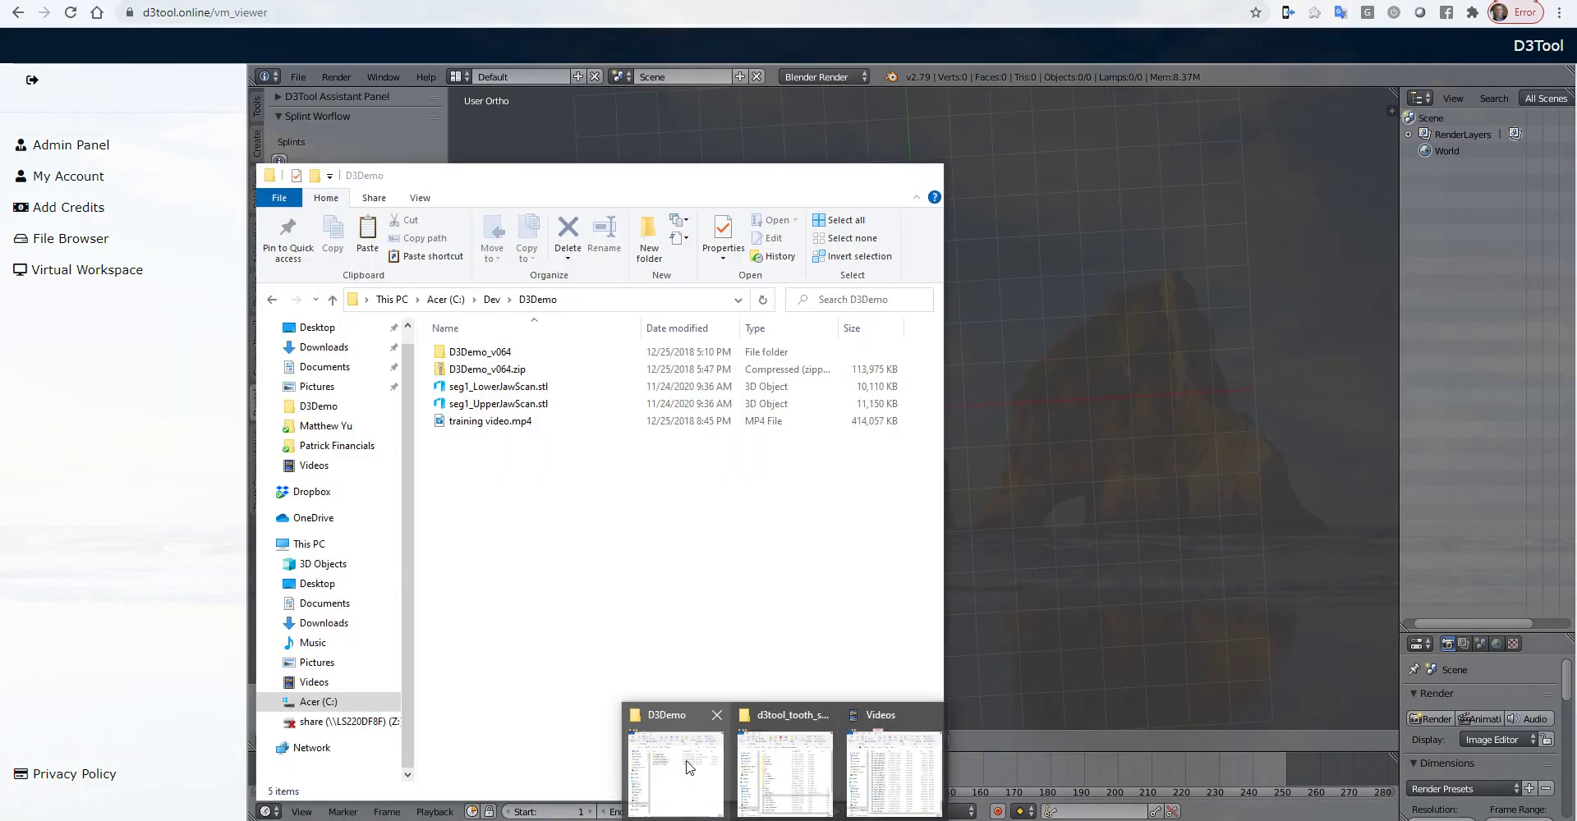
click(679, 744)
double_click(495, 387)
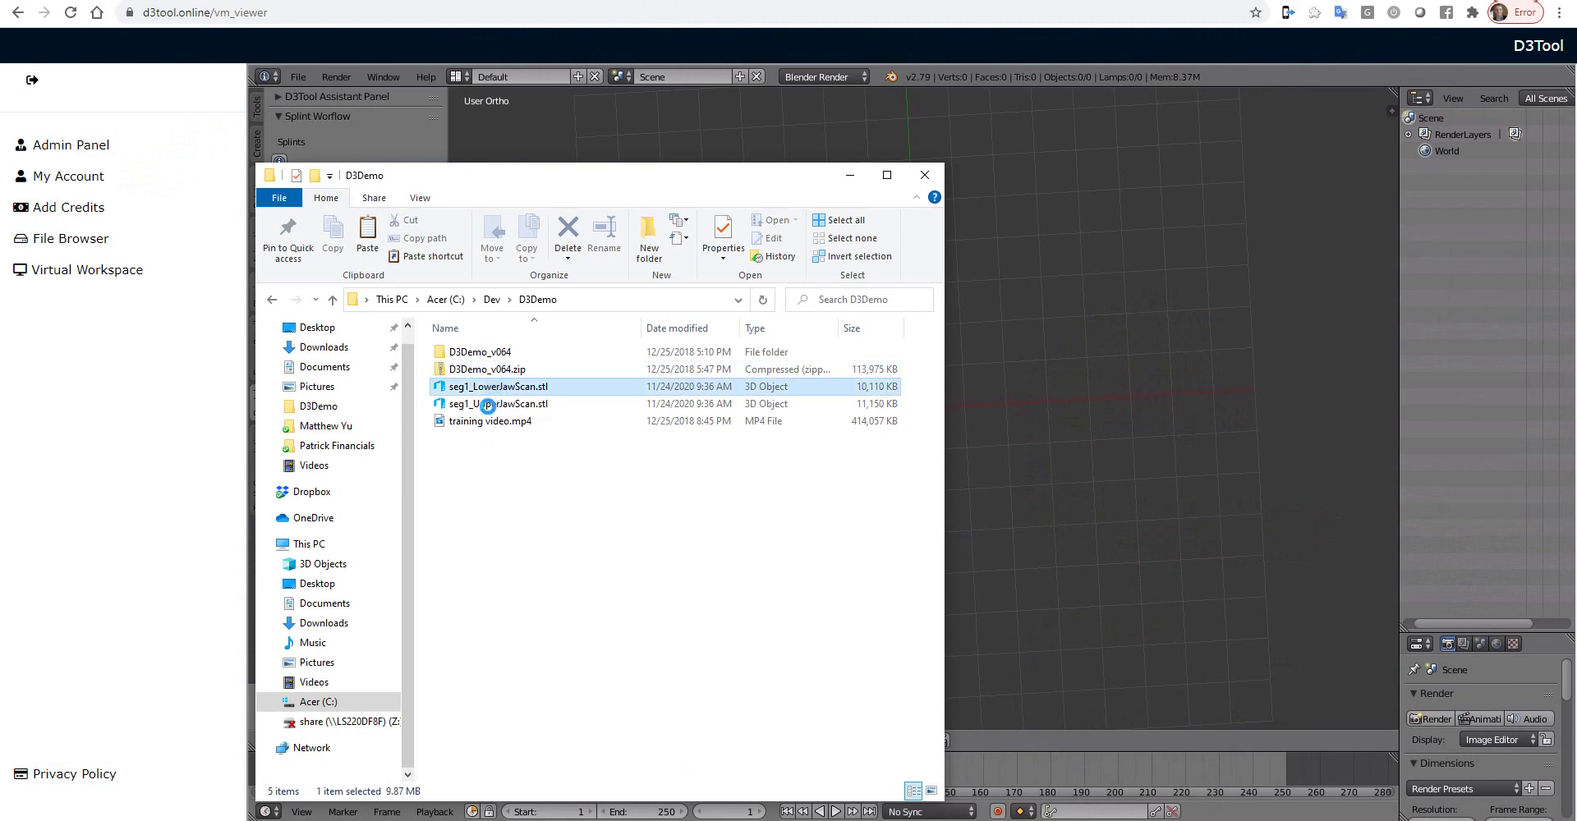
shift+click(488, 404)
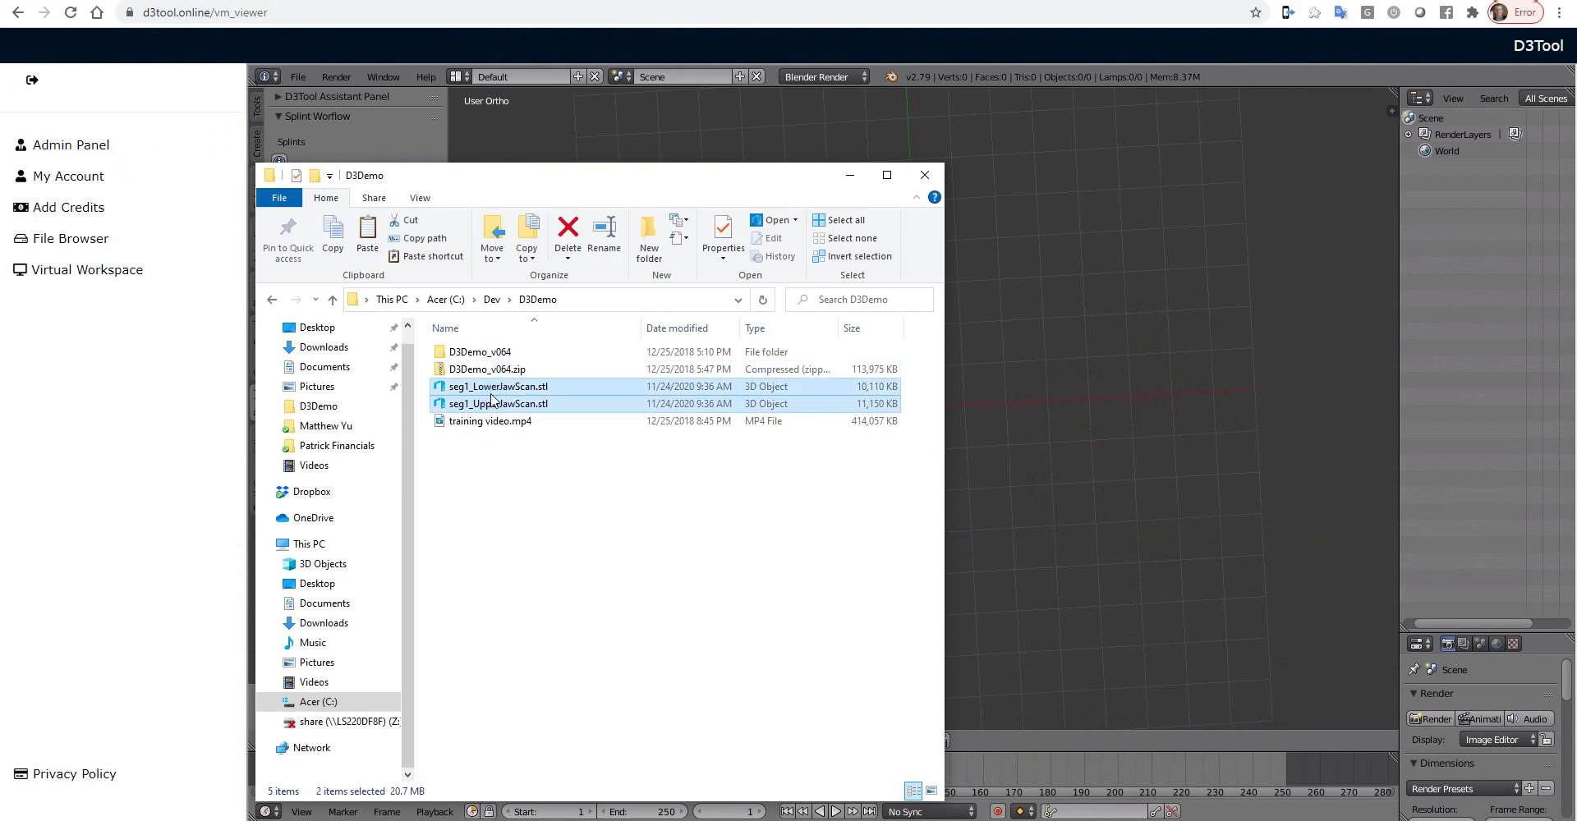
drag(491, 400, 1086, 338)
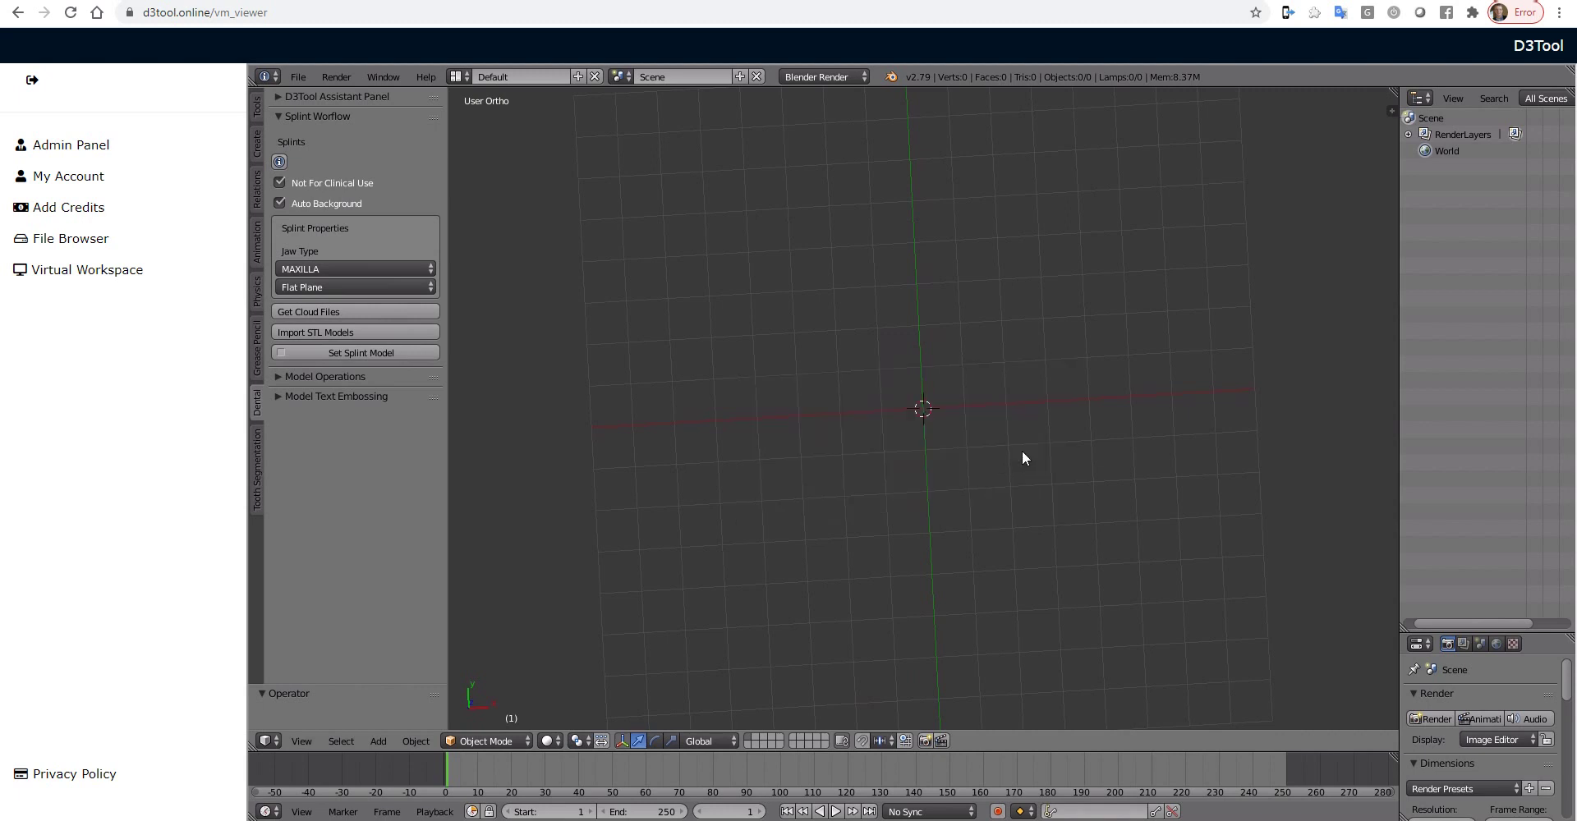
Import seg1_LowerJawScan.stl and seg1_UpperJawScan.stl together with the AI Teeth Segmentation import
click(254, 477)
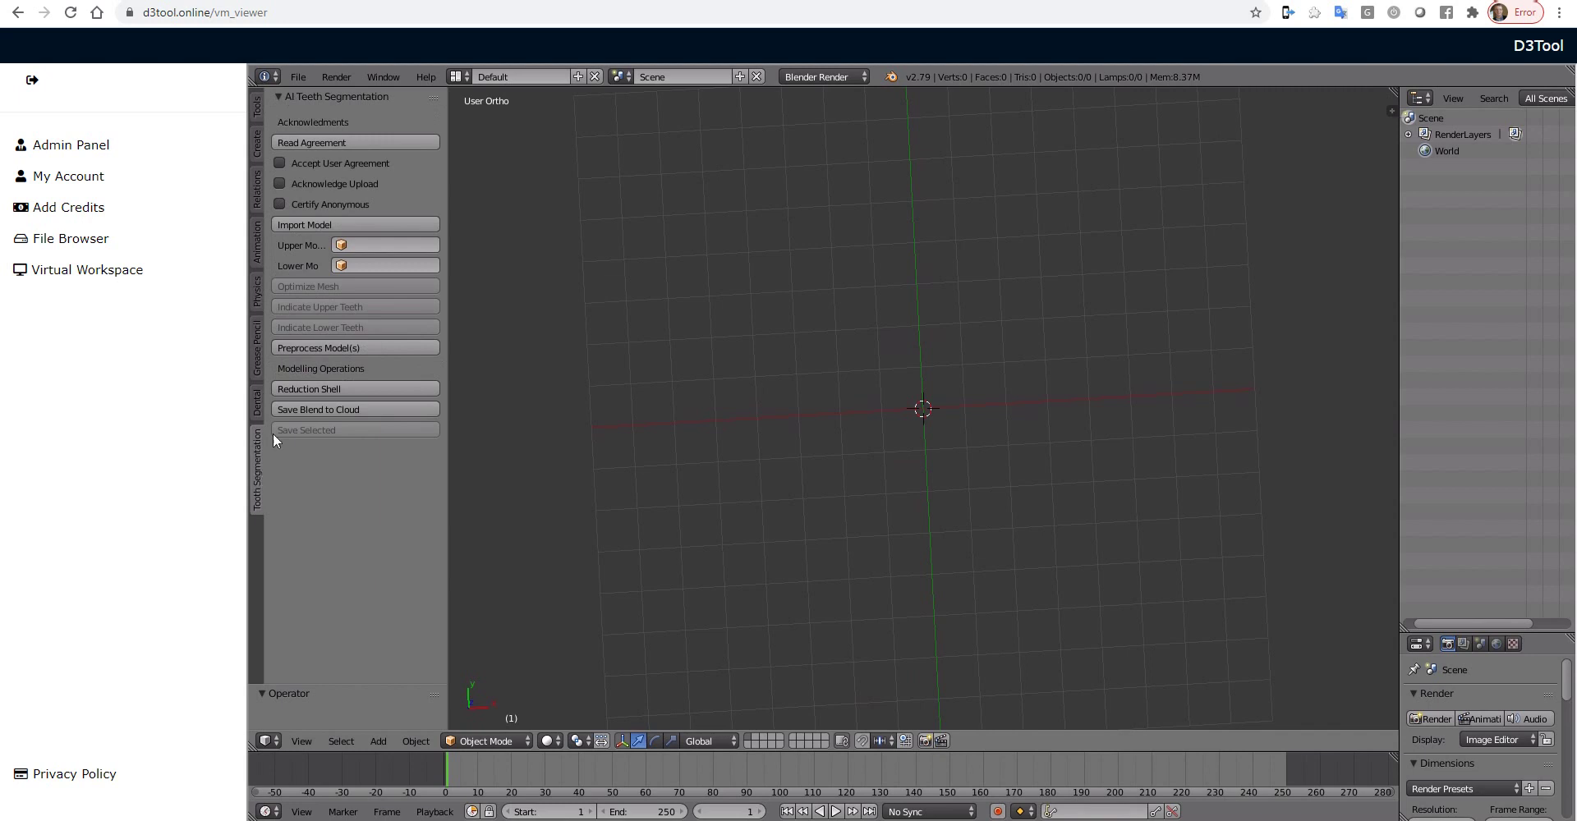
click(297, 224)
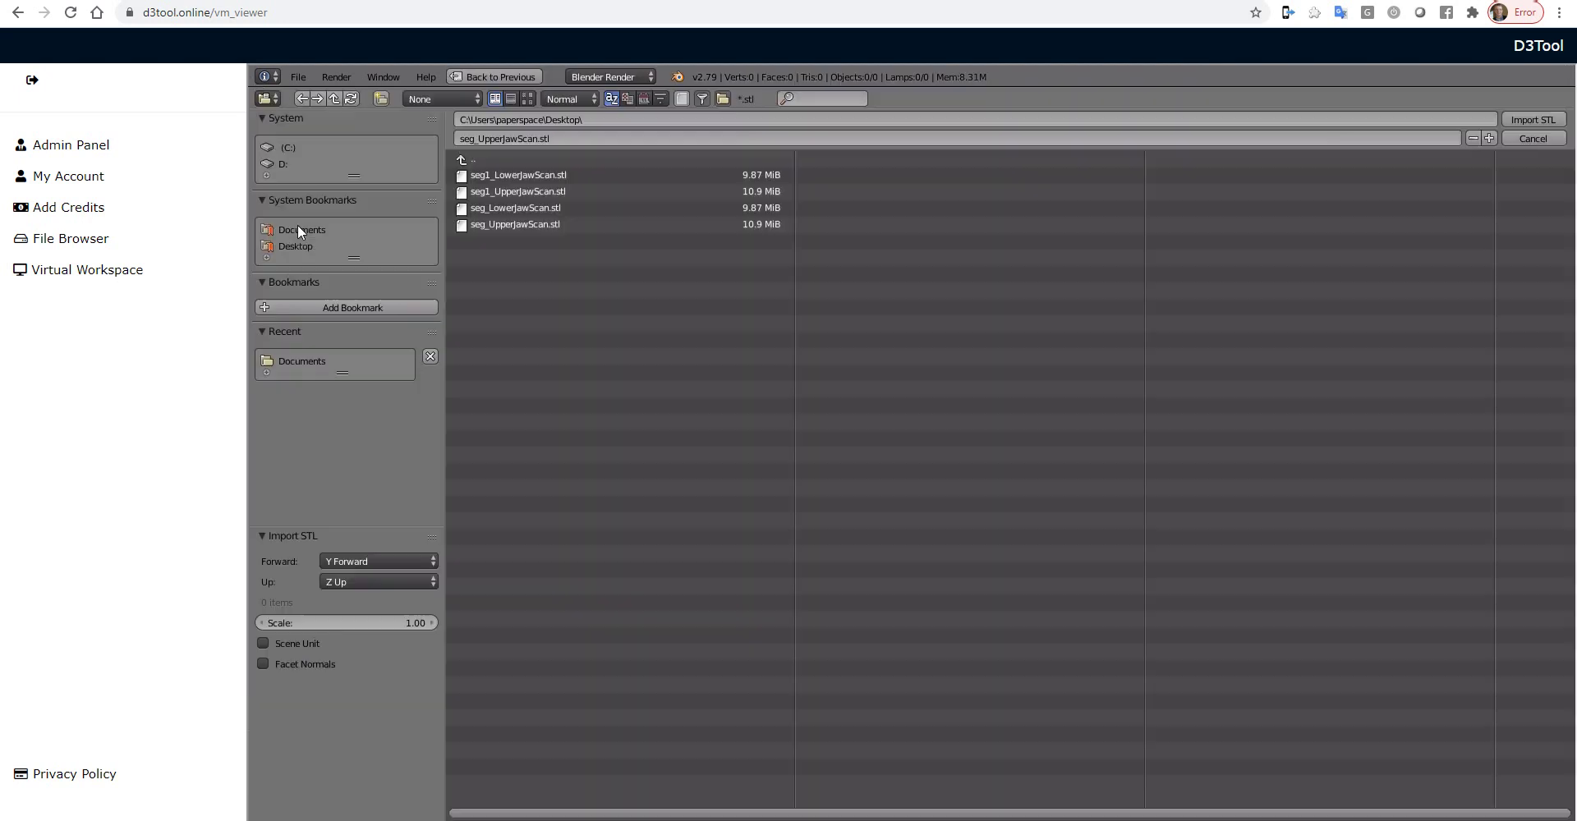
click(518, 178)
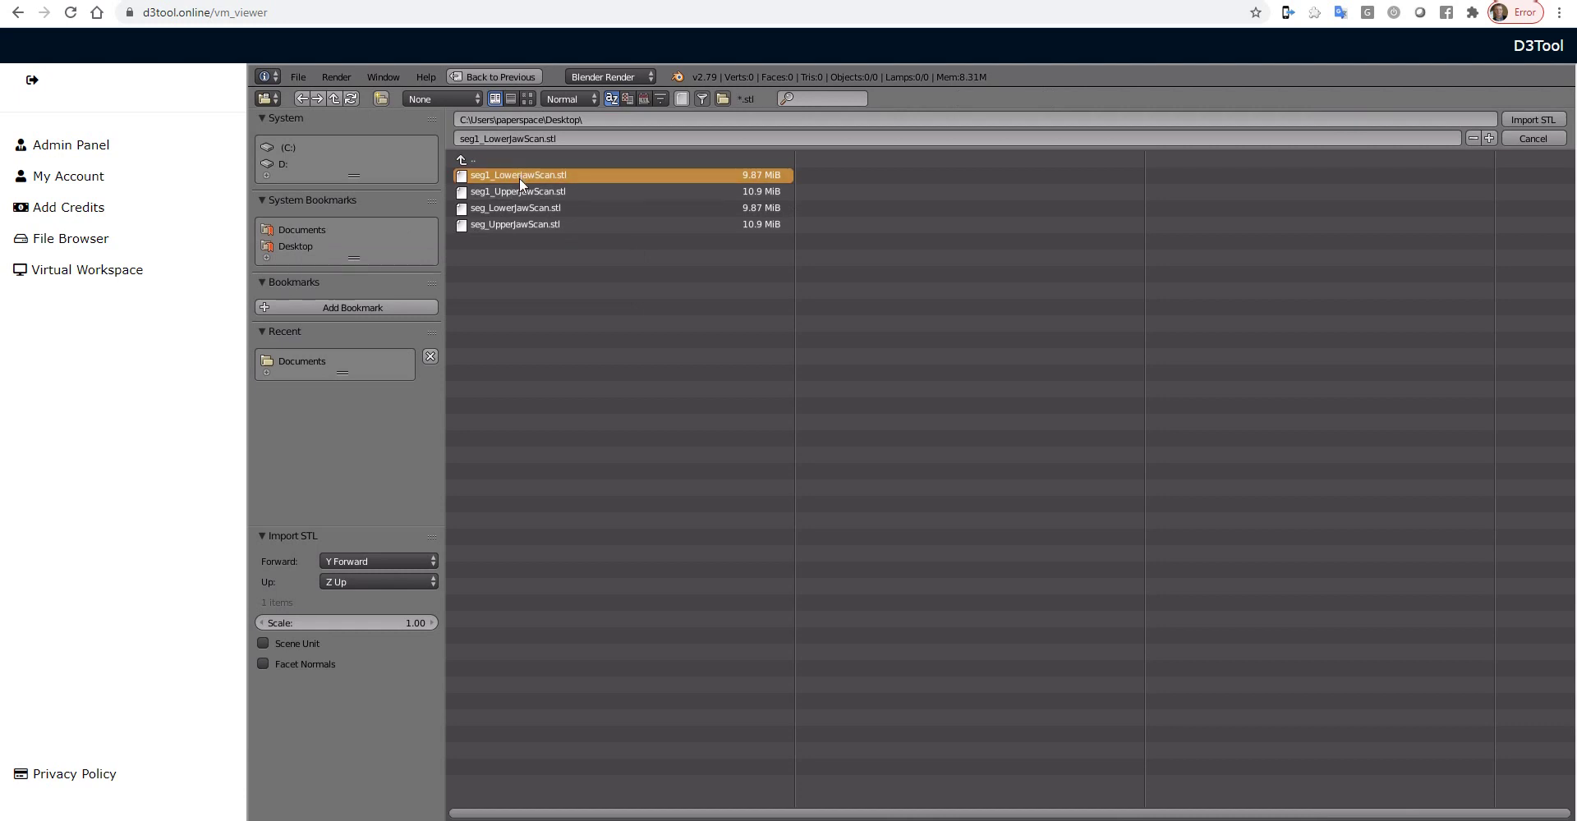
shift+click(530, 192)
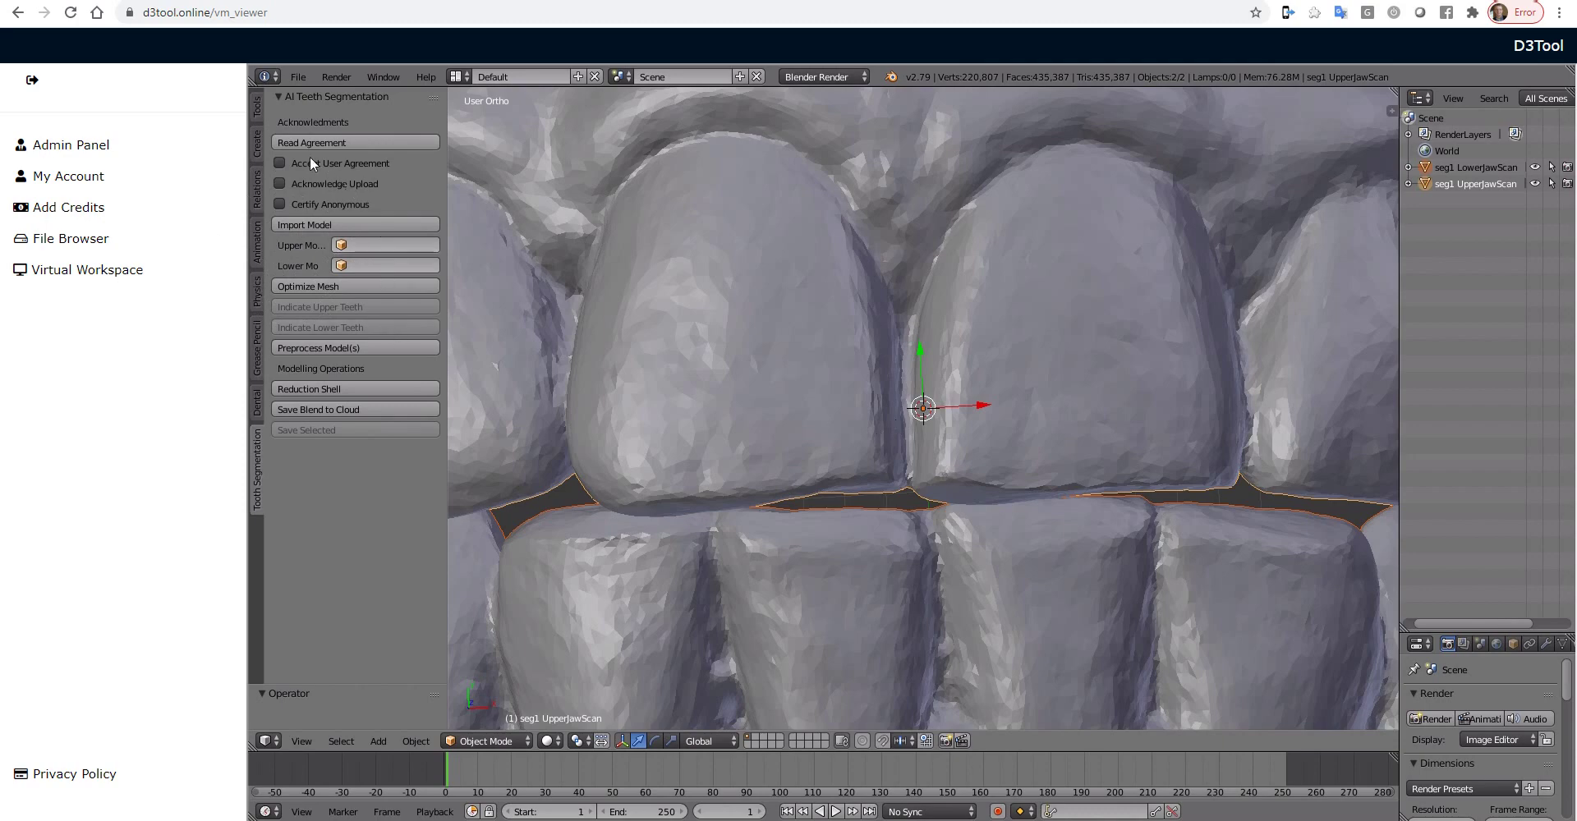
Assign seg1 UpperJawScan as the upper model and seg1 LowerJawScan as the lower model for segmentation
scroll(916, 394, down, 5)
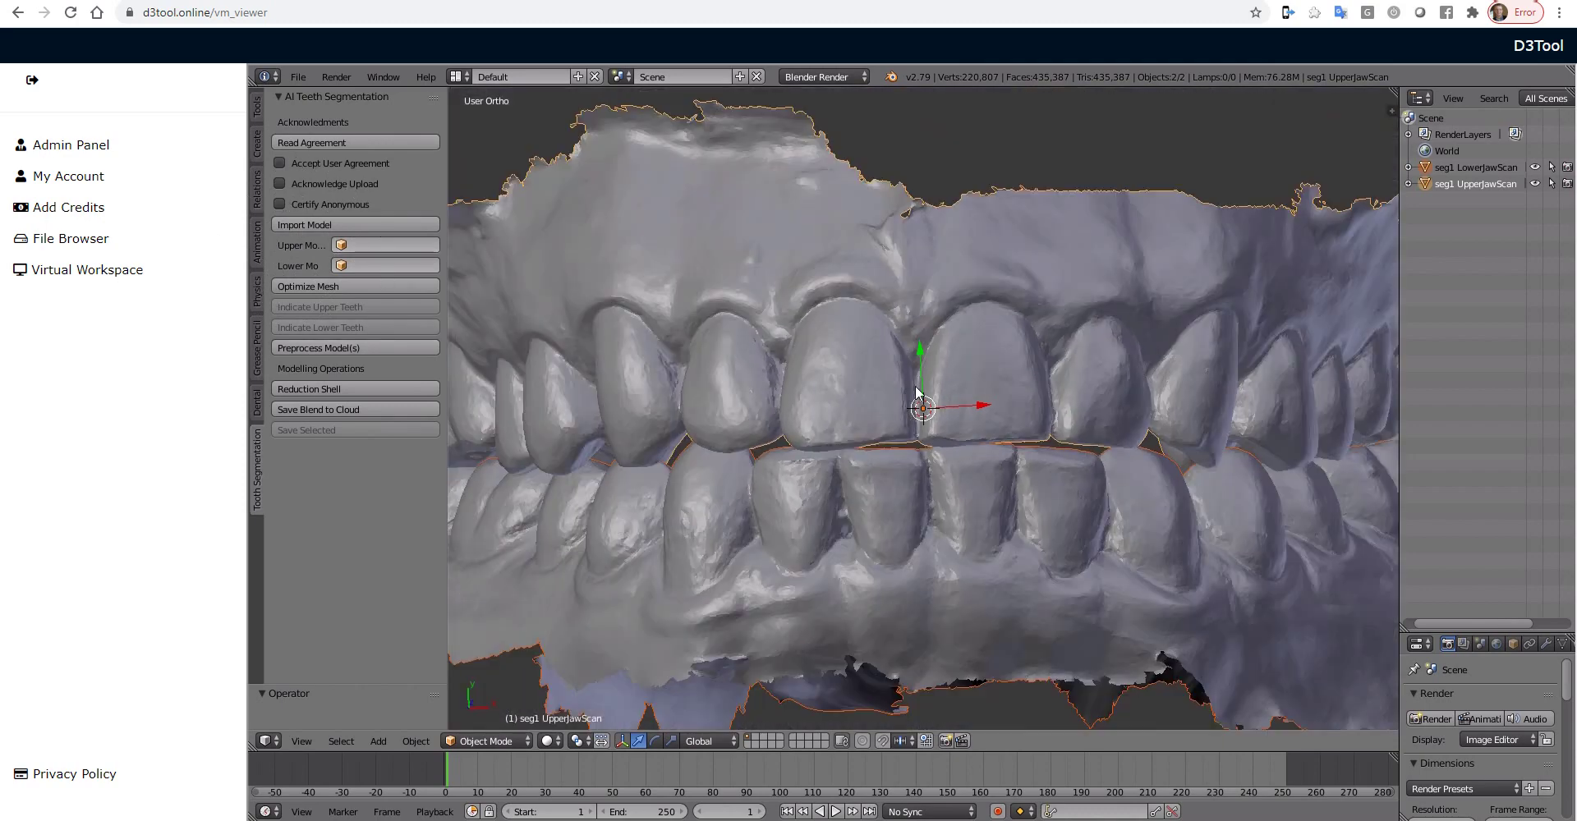
scroll(917, 395, down, 5)
middle_drag(920, 411, 985, 457)
scroll(953, 450, up, 3)
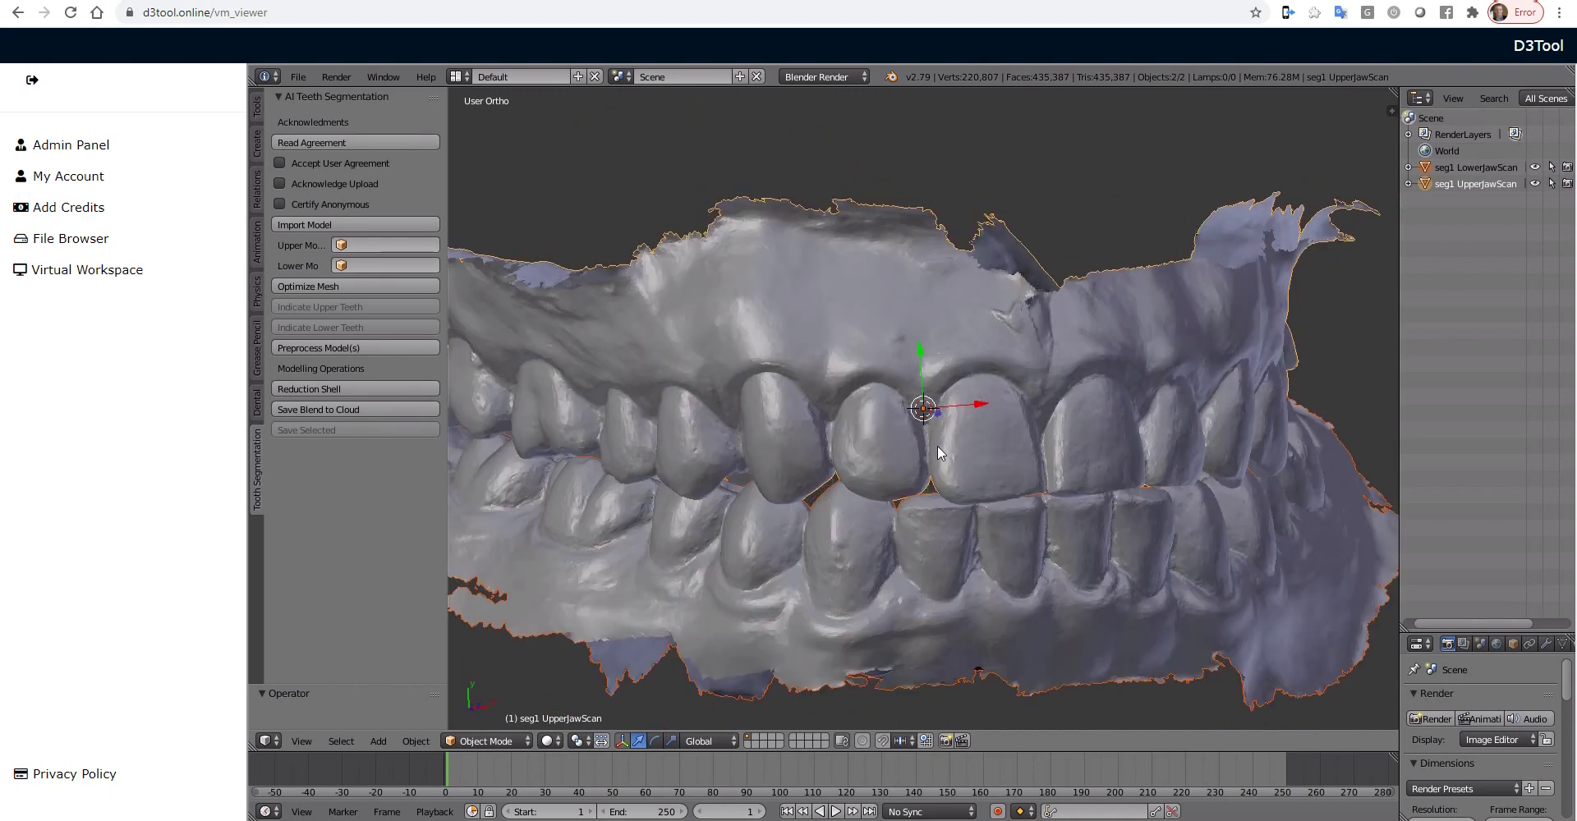
click(360, 245)
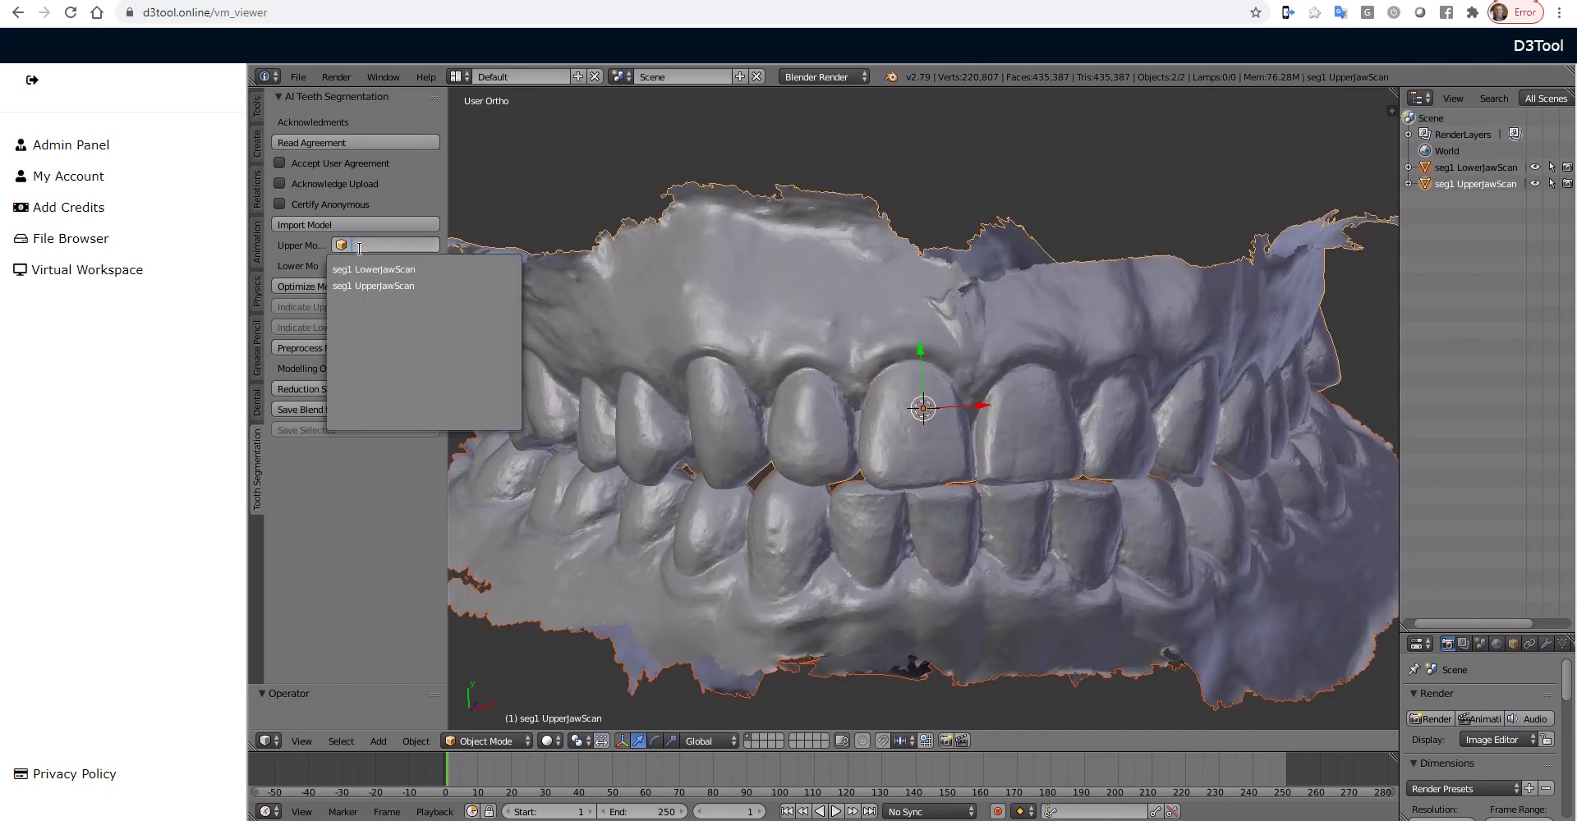
click(374, 285)
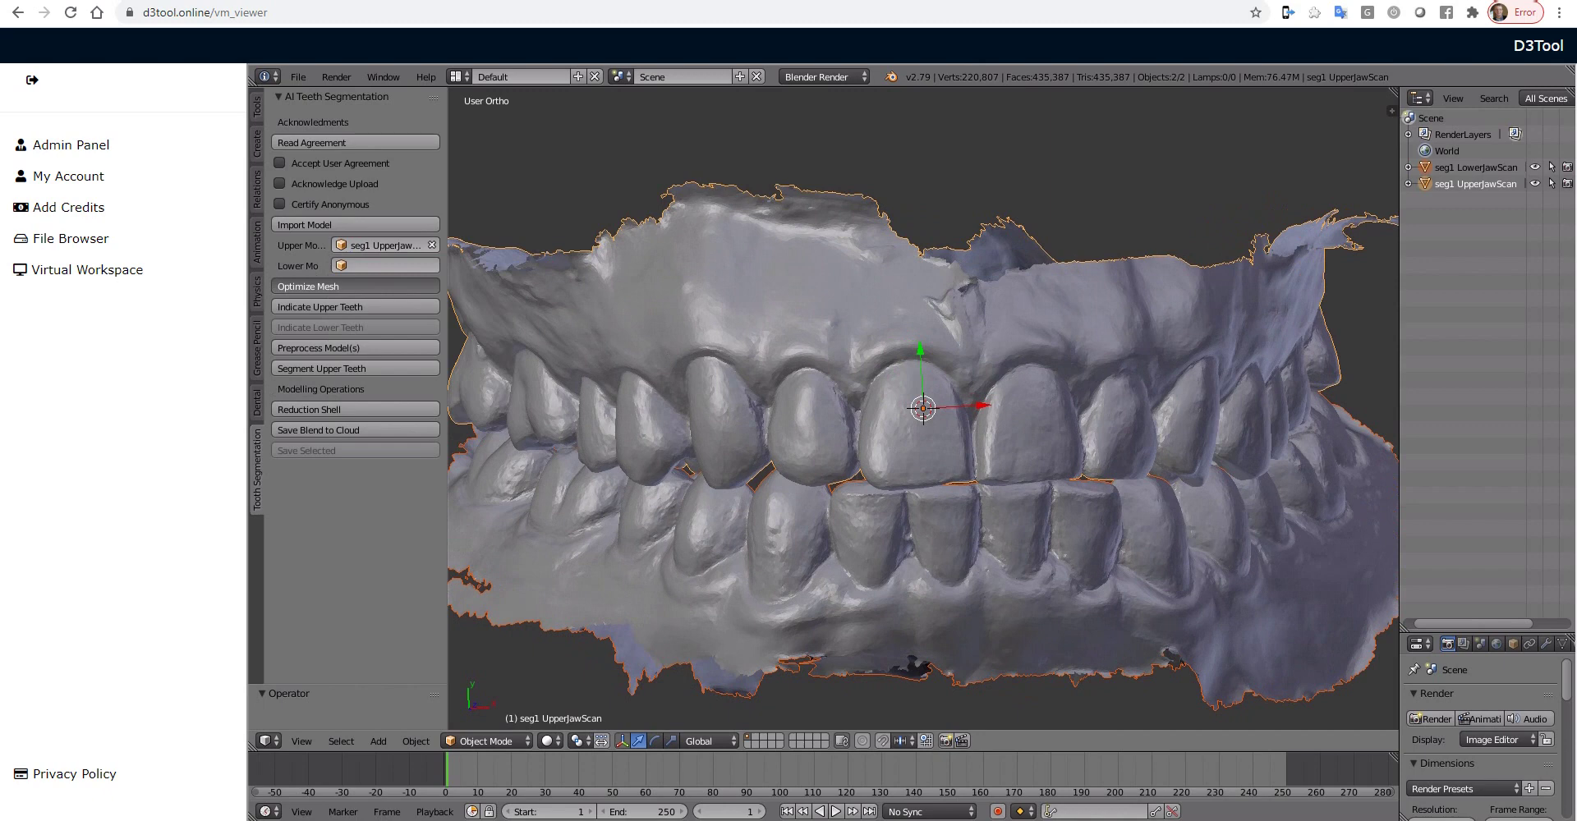
click(376, 264)
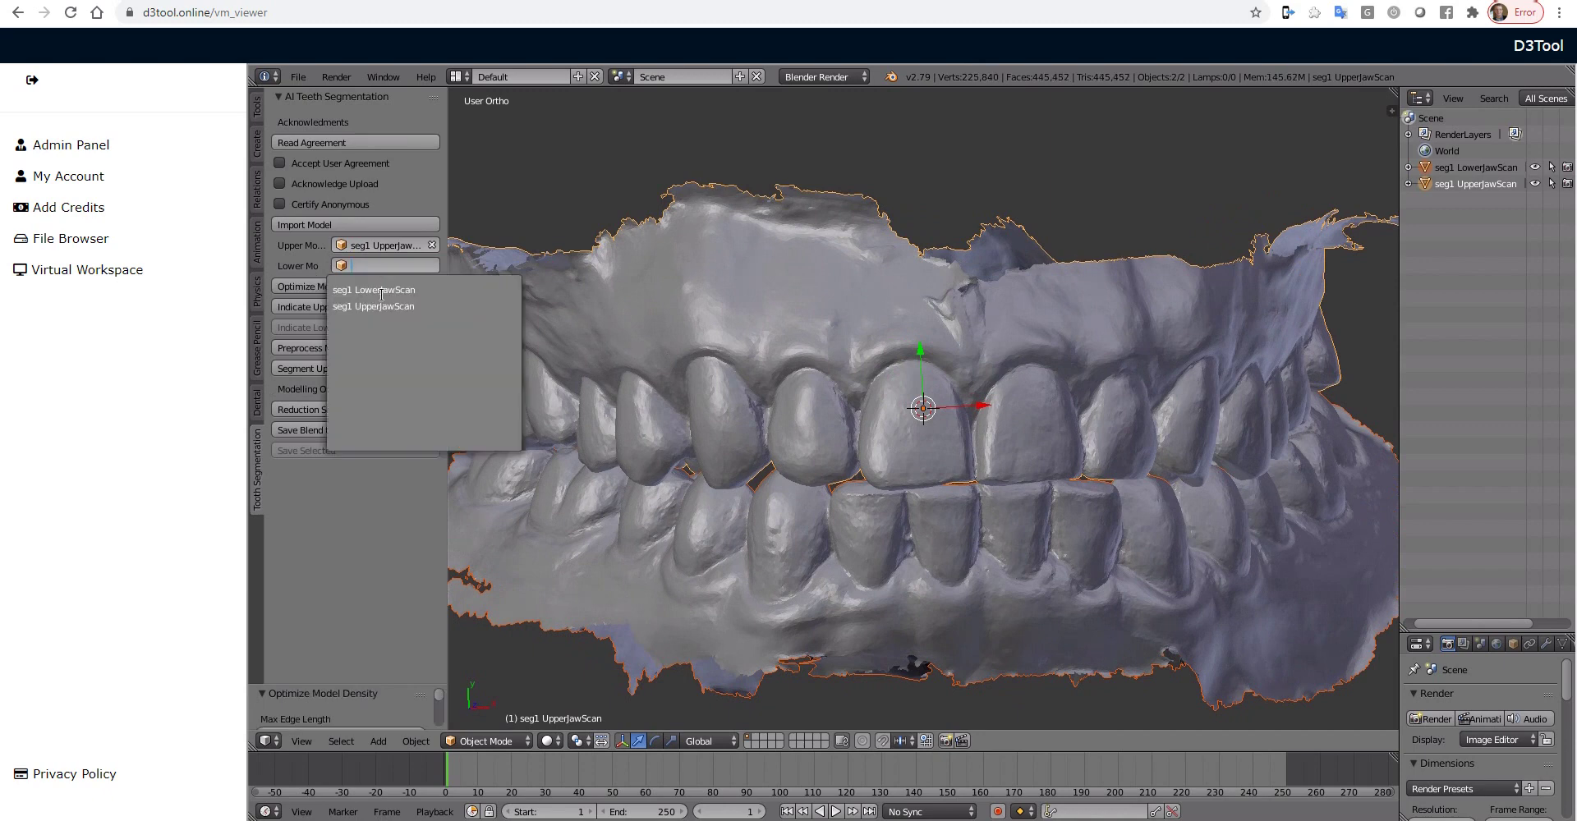
click(394, 290)
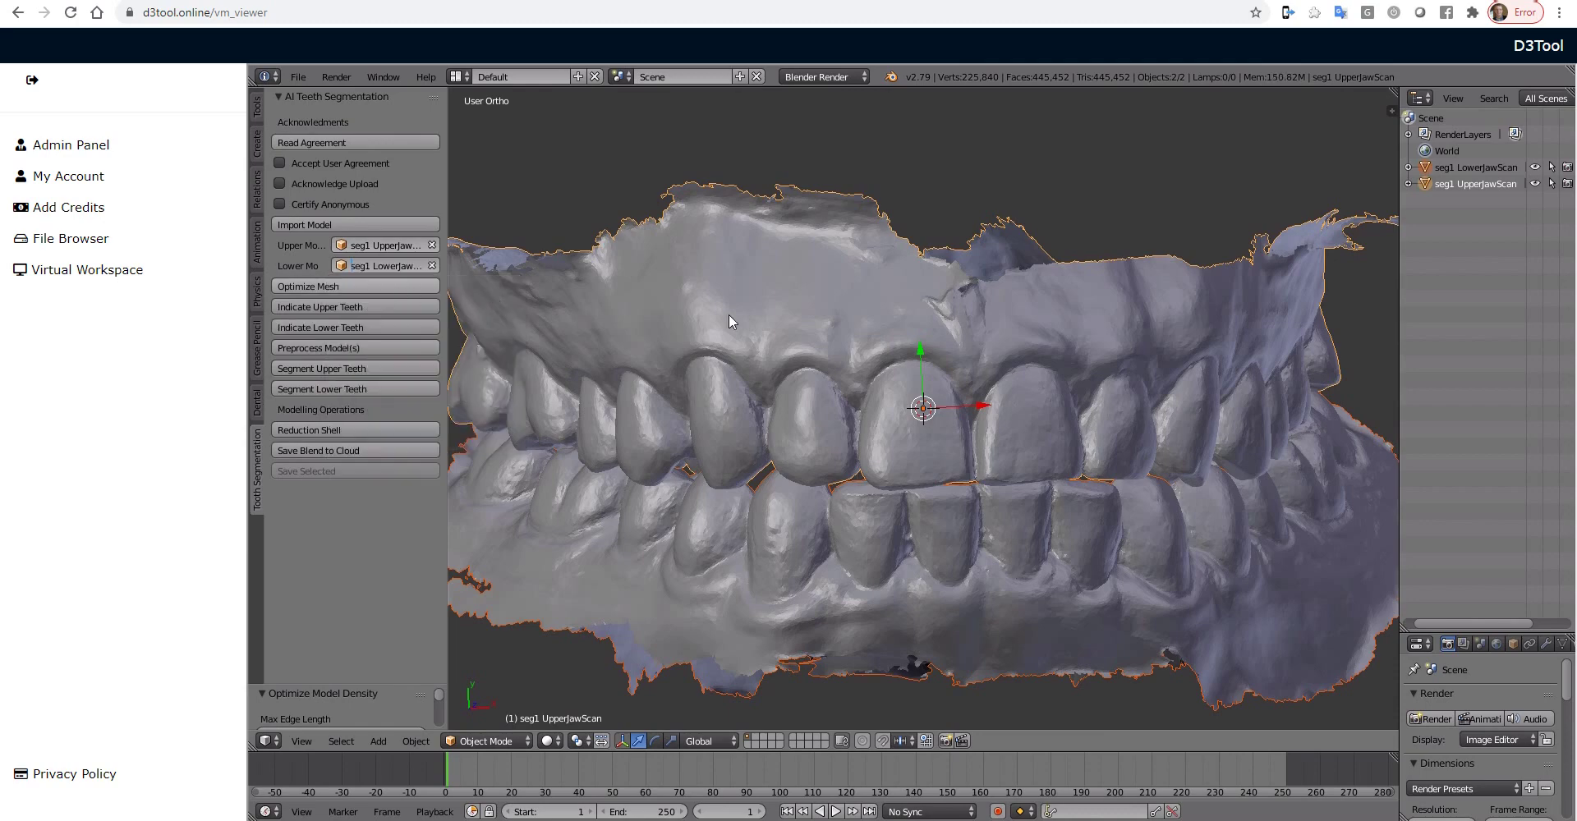
Start indicating the upper teeth and place label points on teeth 2 through 7, one per crown
middle_drag(953, 415, 836, 410)
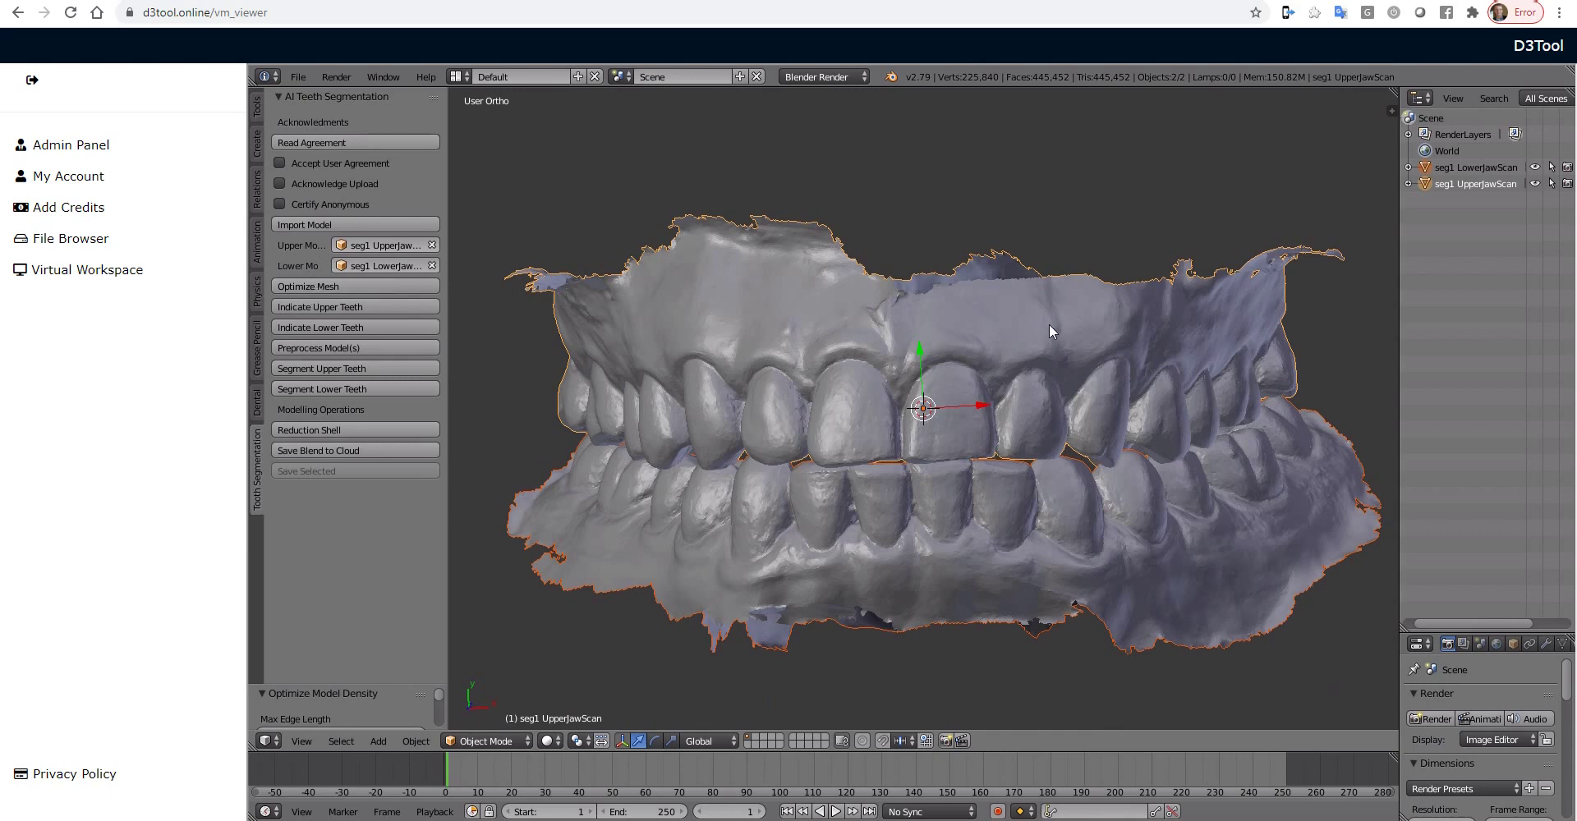
click(333, 307)
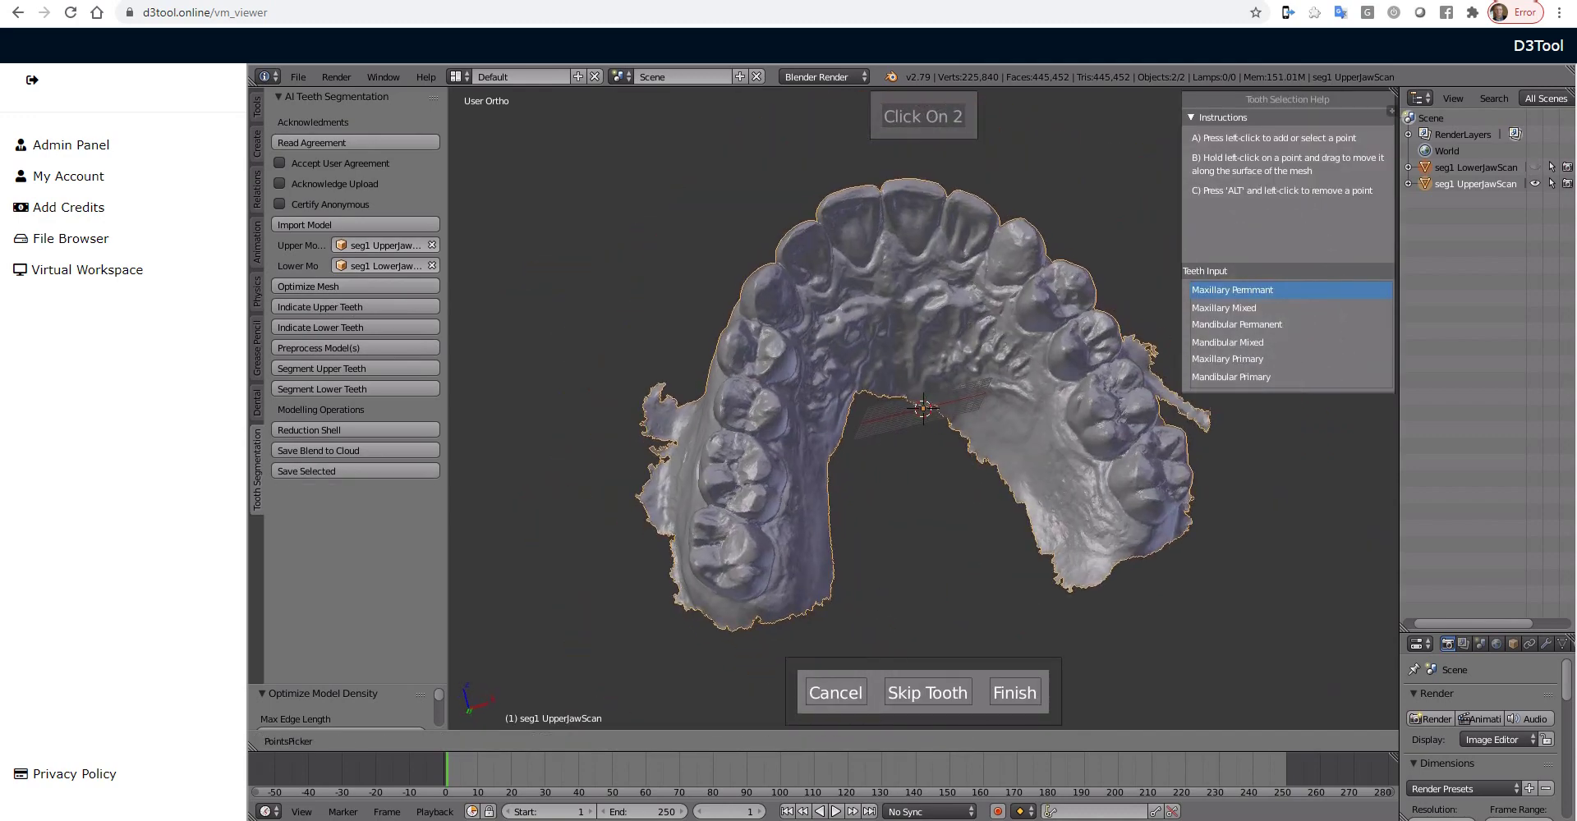
click(682, 568)
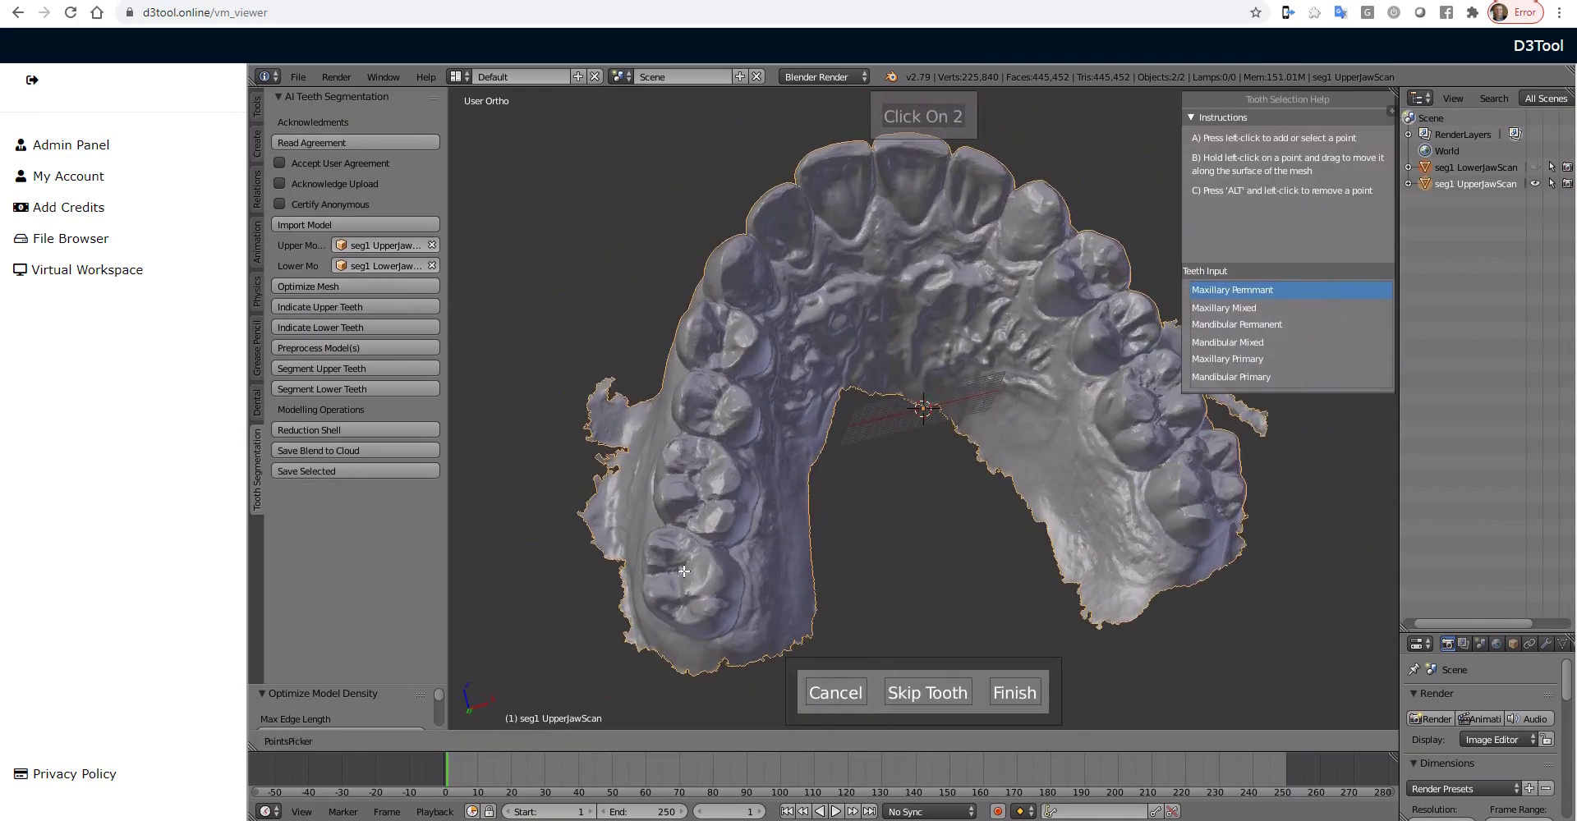
click(701, 471)
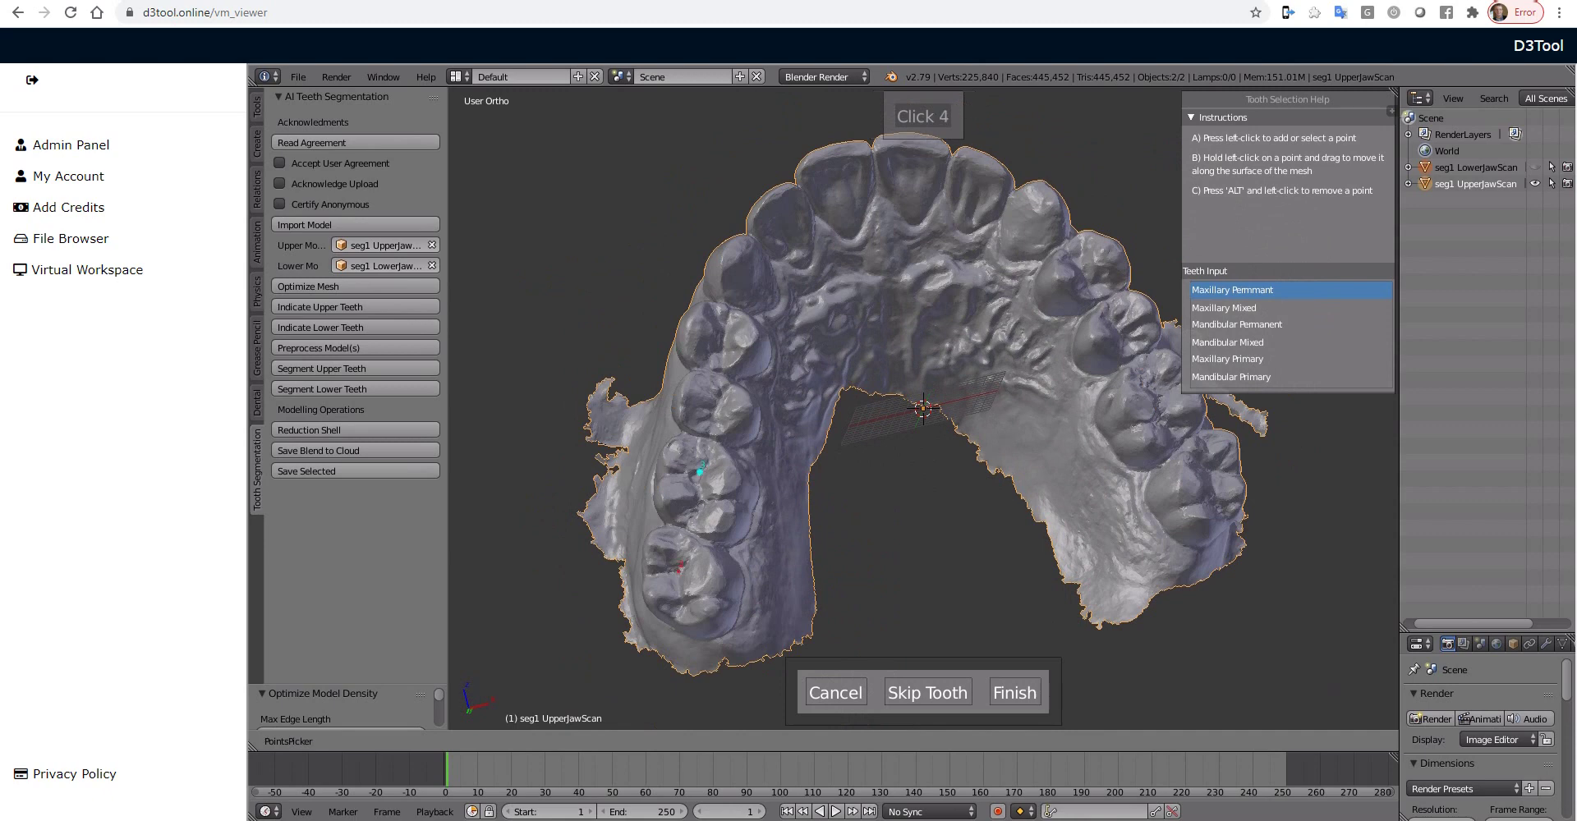
click(937, 117)
click(936, 118)
click(713, 404)
click(721, 334)
click(736, 267)
click(773, 206)
Skip tooth 8 and place label points on upper teeth 9 and 10
click(918, 693)
click(905, 148)
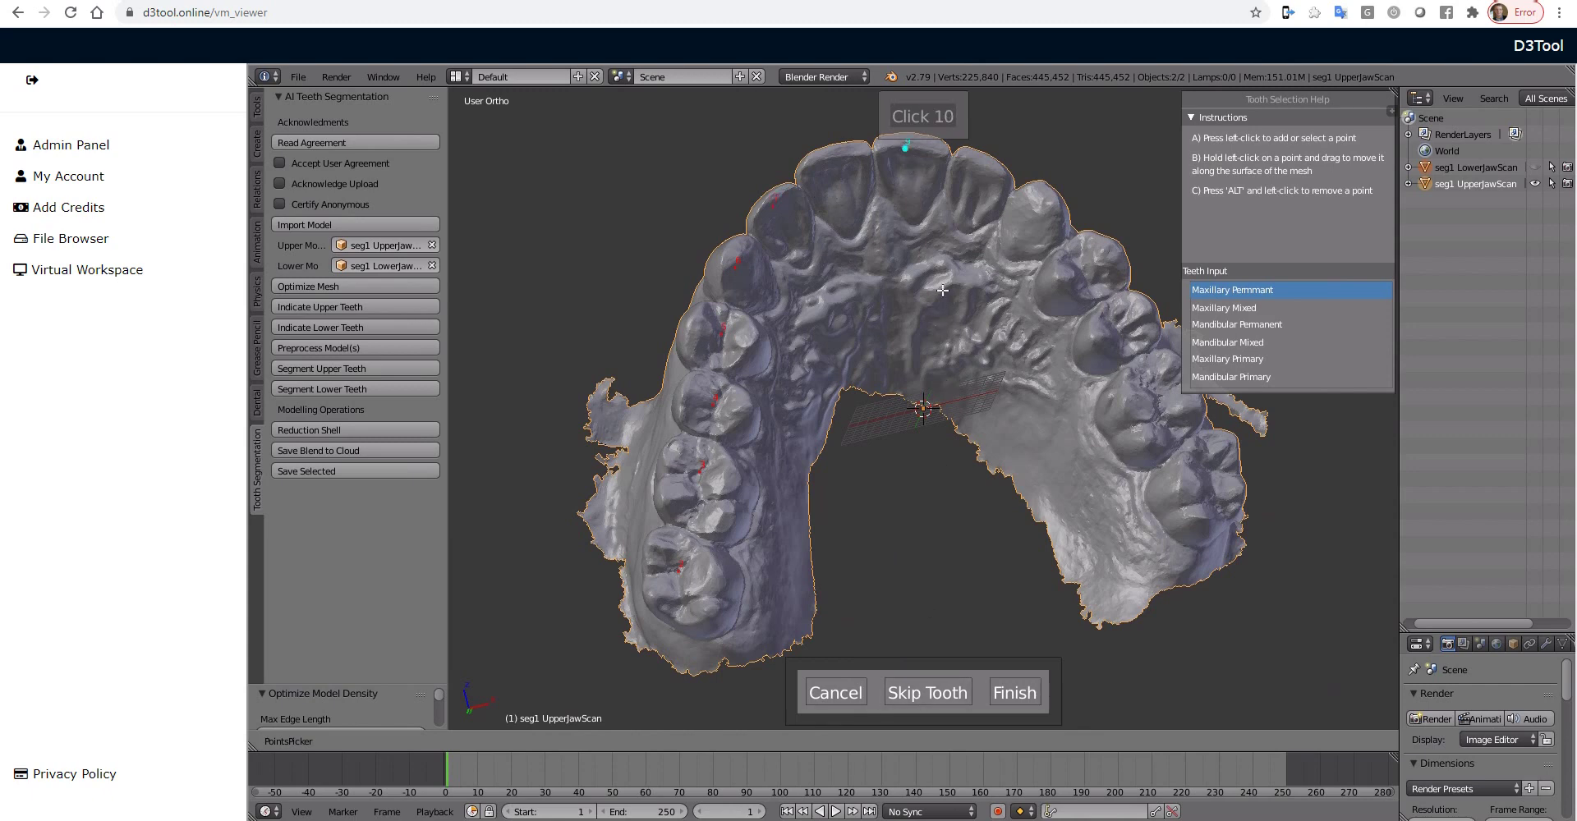
click(980, 167)
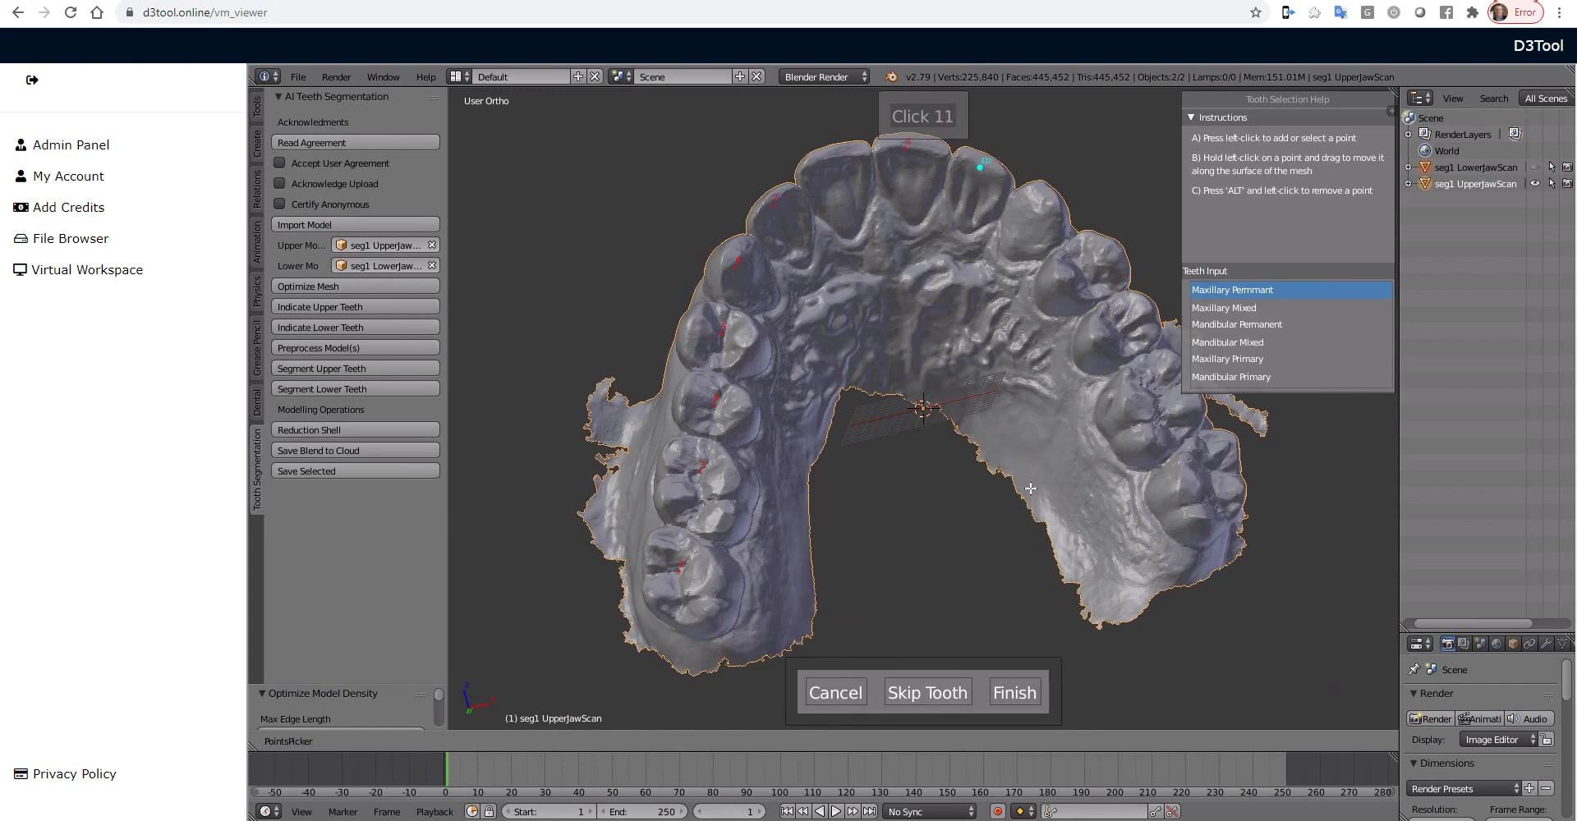
Return to tooth 7 to adjust its point, and add the missing point on the skipped tooth 8
click(780, 216)
mouse_move(767, 209)
mouse_down()
mouse_move(781, 227)
mouse_move(776, 204)
mouse_up()
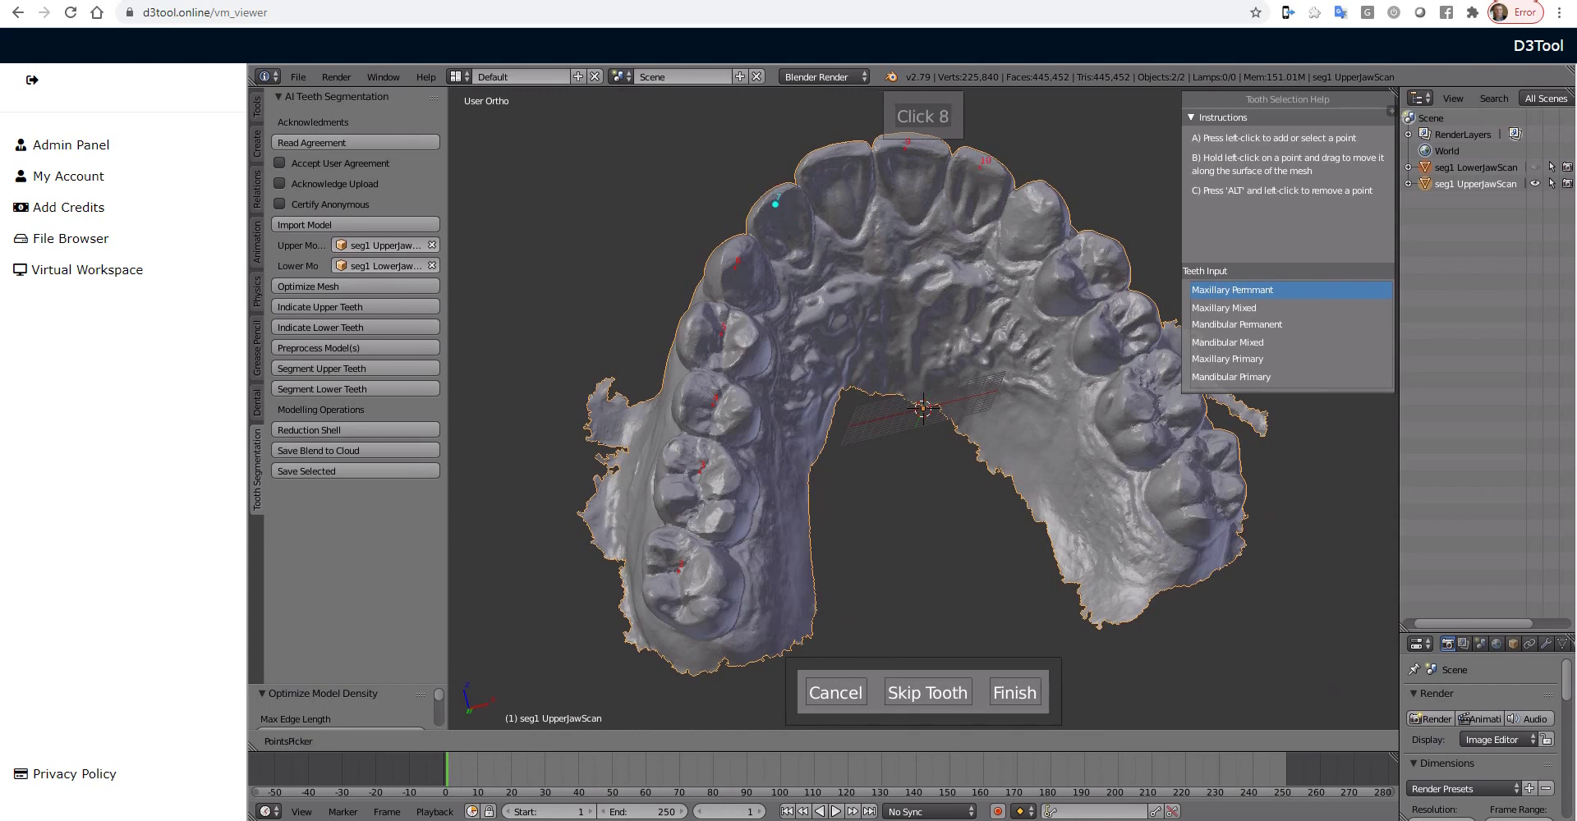
click(832, 152)
click(906, 147)
click(981, 168)
Mark upper teeth 11 through 15, moving the point for 13 from the molar to the second premolar, and finish the upper indication
click(1044, 198)
click(1084, 266)
click(1152, 424)
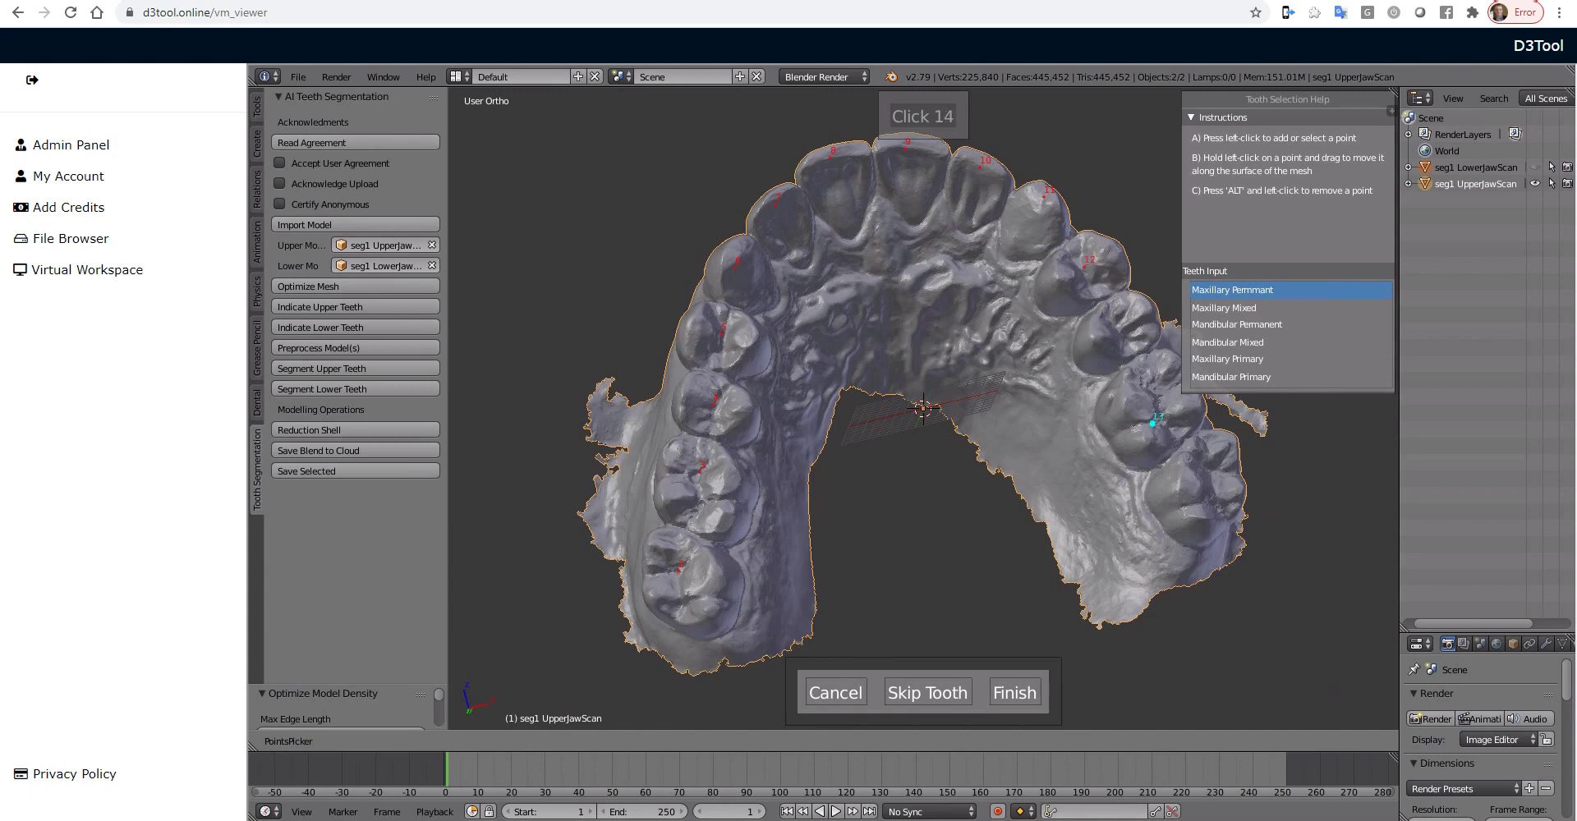
drag(1153, 424, 1124, 326)
click(1158, 400)
click(1214, 494)
middle_drag(1054, 543, 1036, 625)
scroll(1037, 624, down, 1)
click(1004, 693)
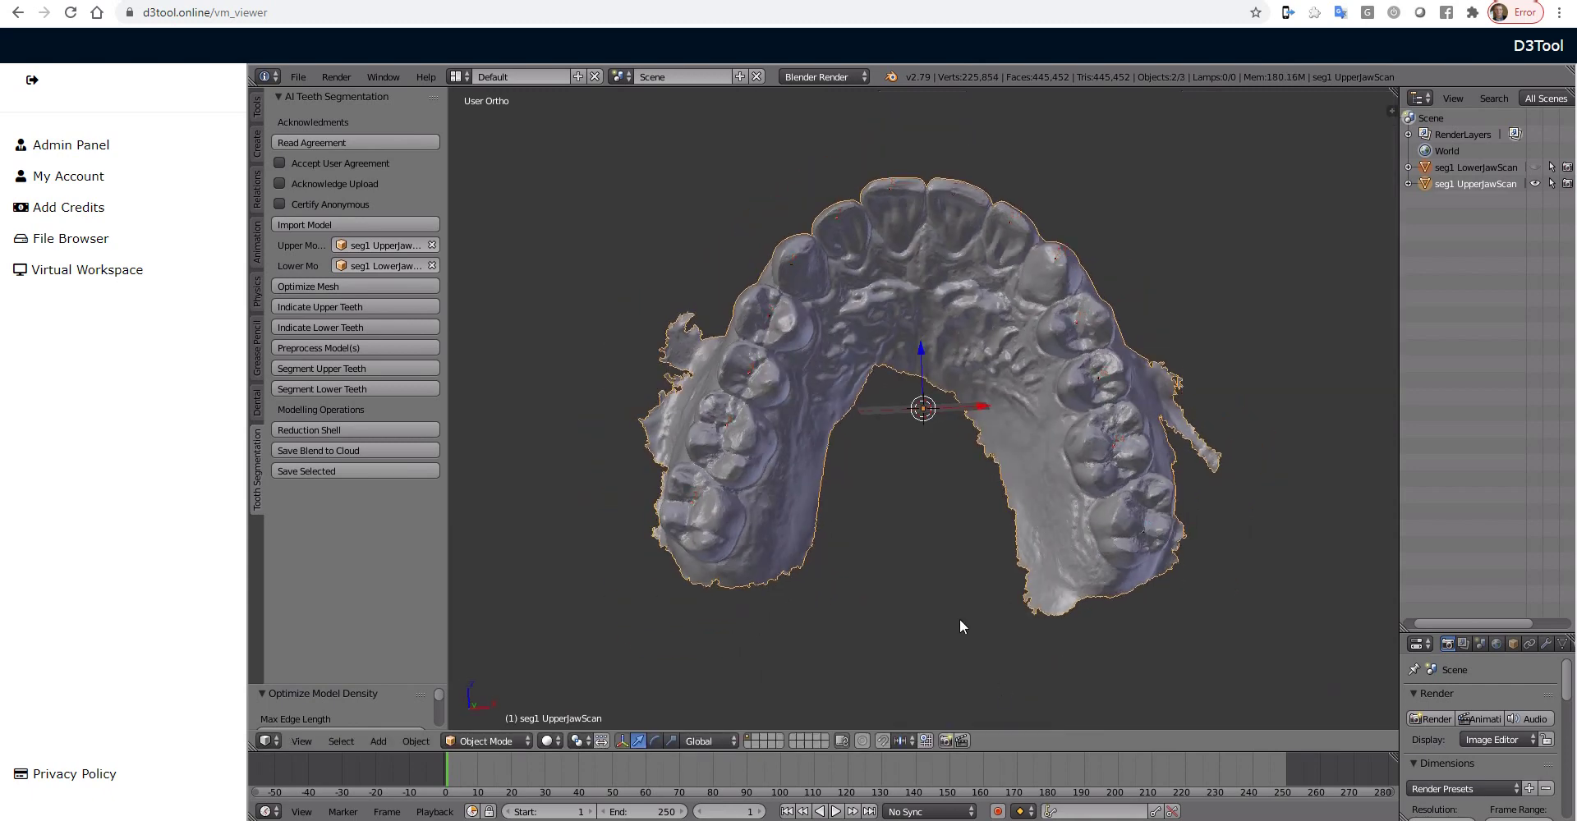
Start indicating the lower teeth and place label points on teeth 18 through 24
click(295, 327)
mouse_move(912, 681)
middle_down()
mouse_move(909, 627)
mouse_move(934, 690)
middle_up()
middle_drag(829, 538, 945, 543)
click(1054, 328)
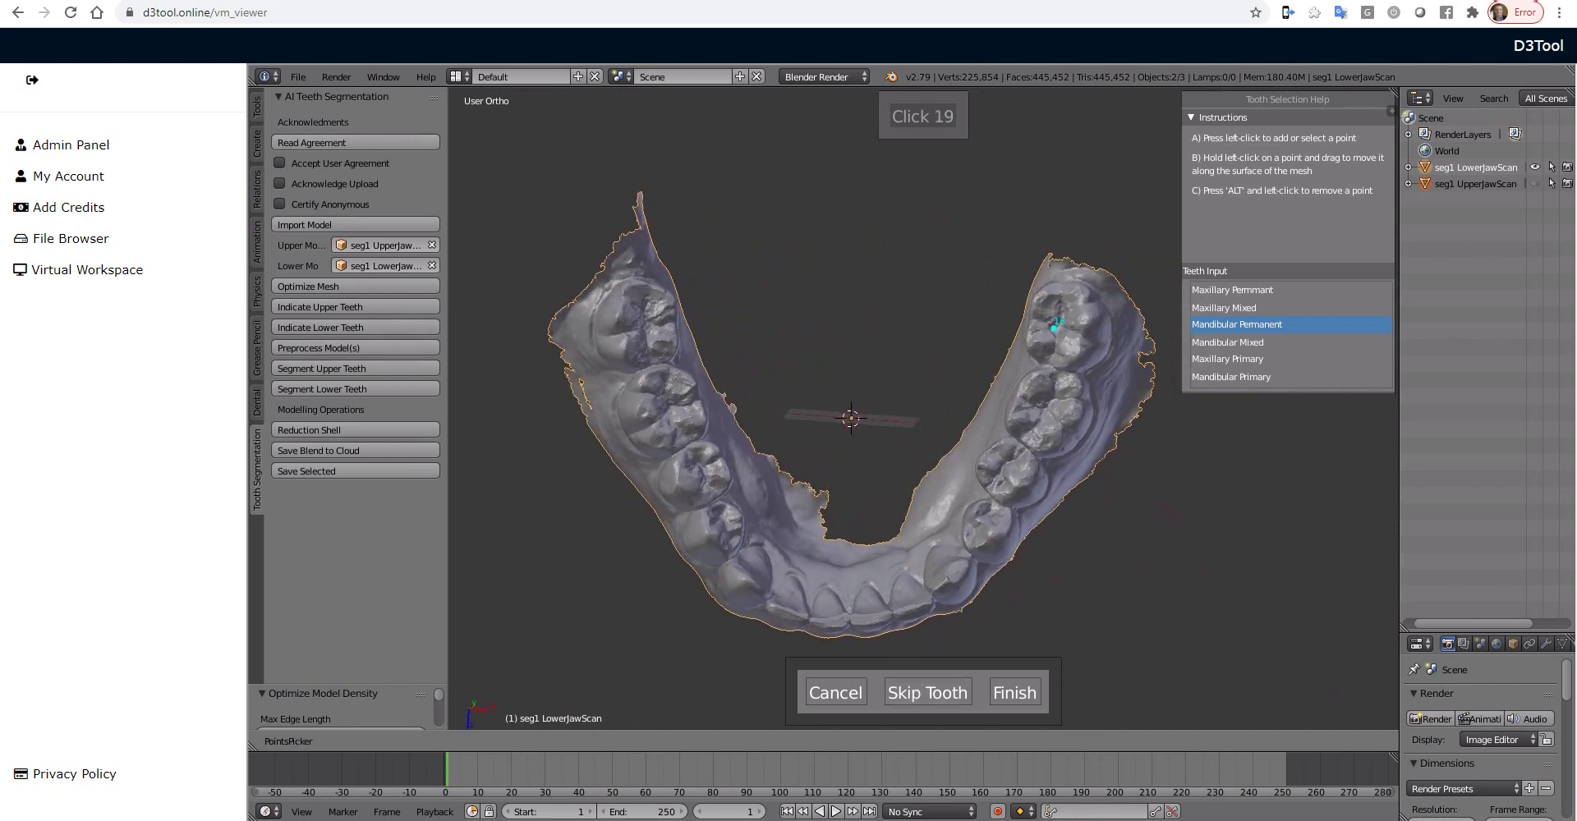
click(1044, 412)
click(1007, 466)
click(989, 521)
click(949, 574)
click(908, 611)
click(871, 617)
Place label points on lower teeth 25 through 31 and finish the lower indication
click(826, 621)
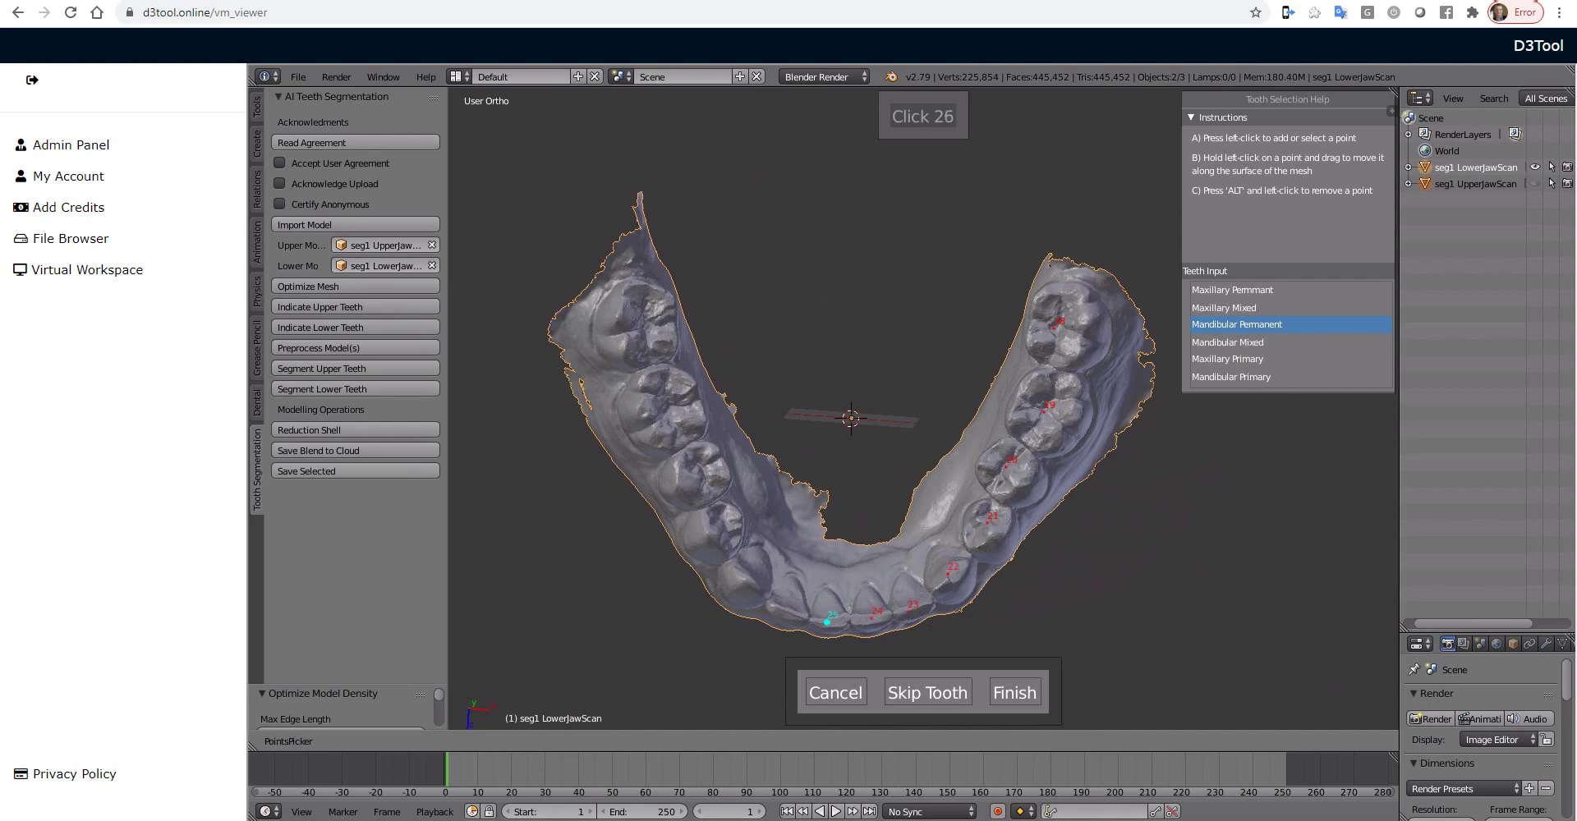
click(789, 612)
click(748, 576)
click(719, 527)
click(705, 474)
click(670, 412)
click(645, 329)
middle_drag(989, 521, 954, 378)
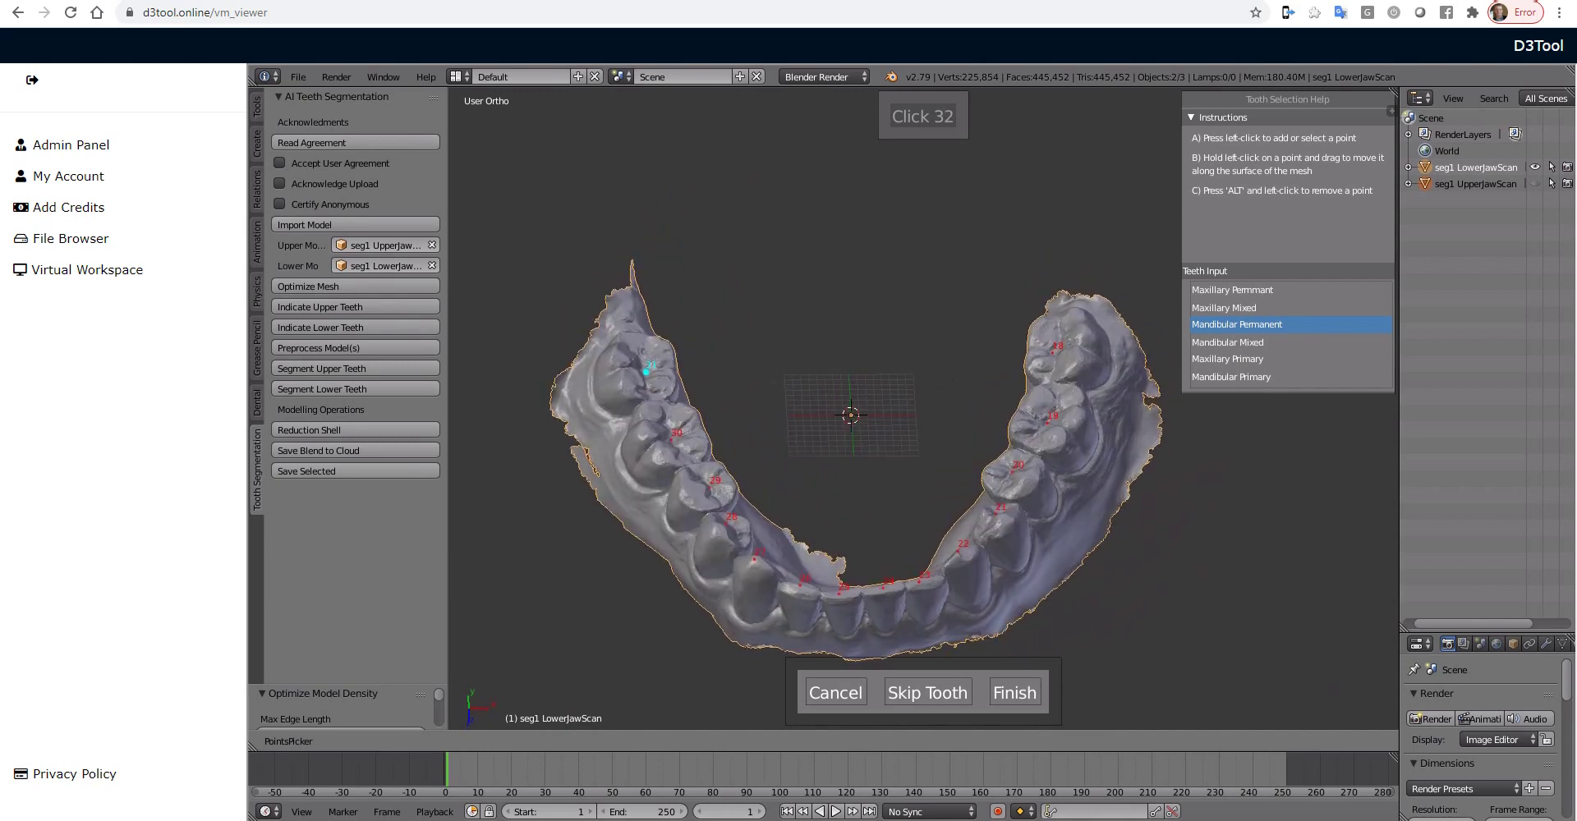
click(1014, 692)
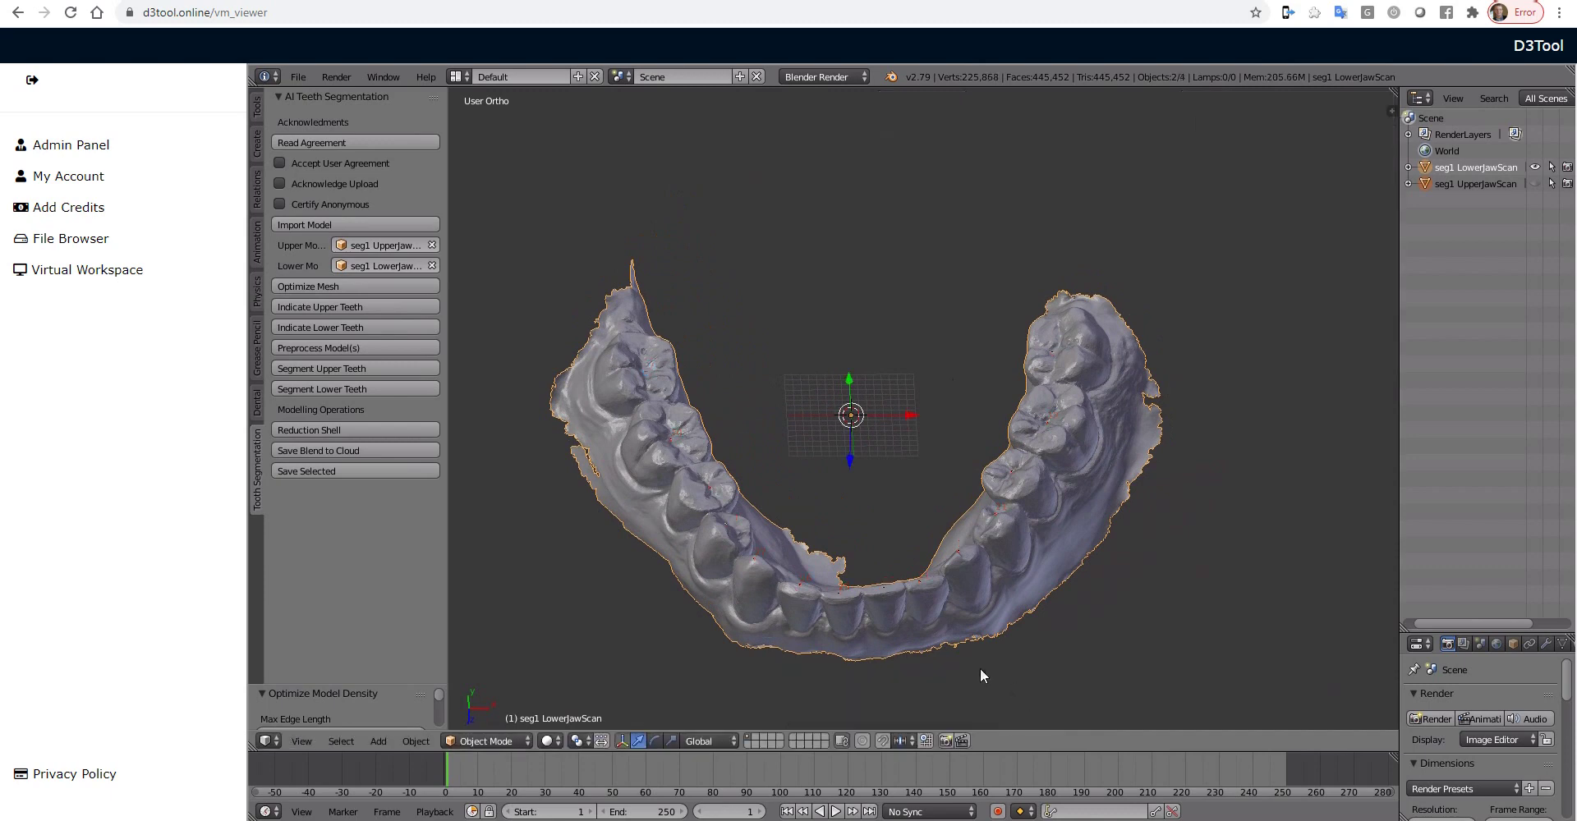
Preprocess both jaw models and start segmenting the upper teeth
click(322, 348)
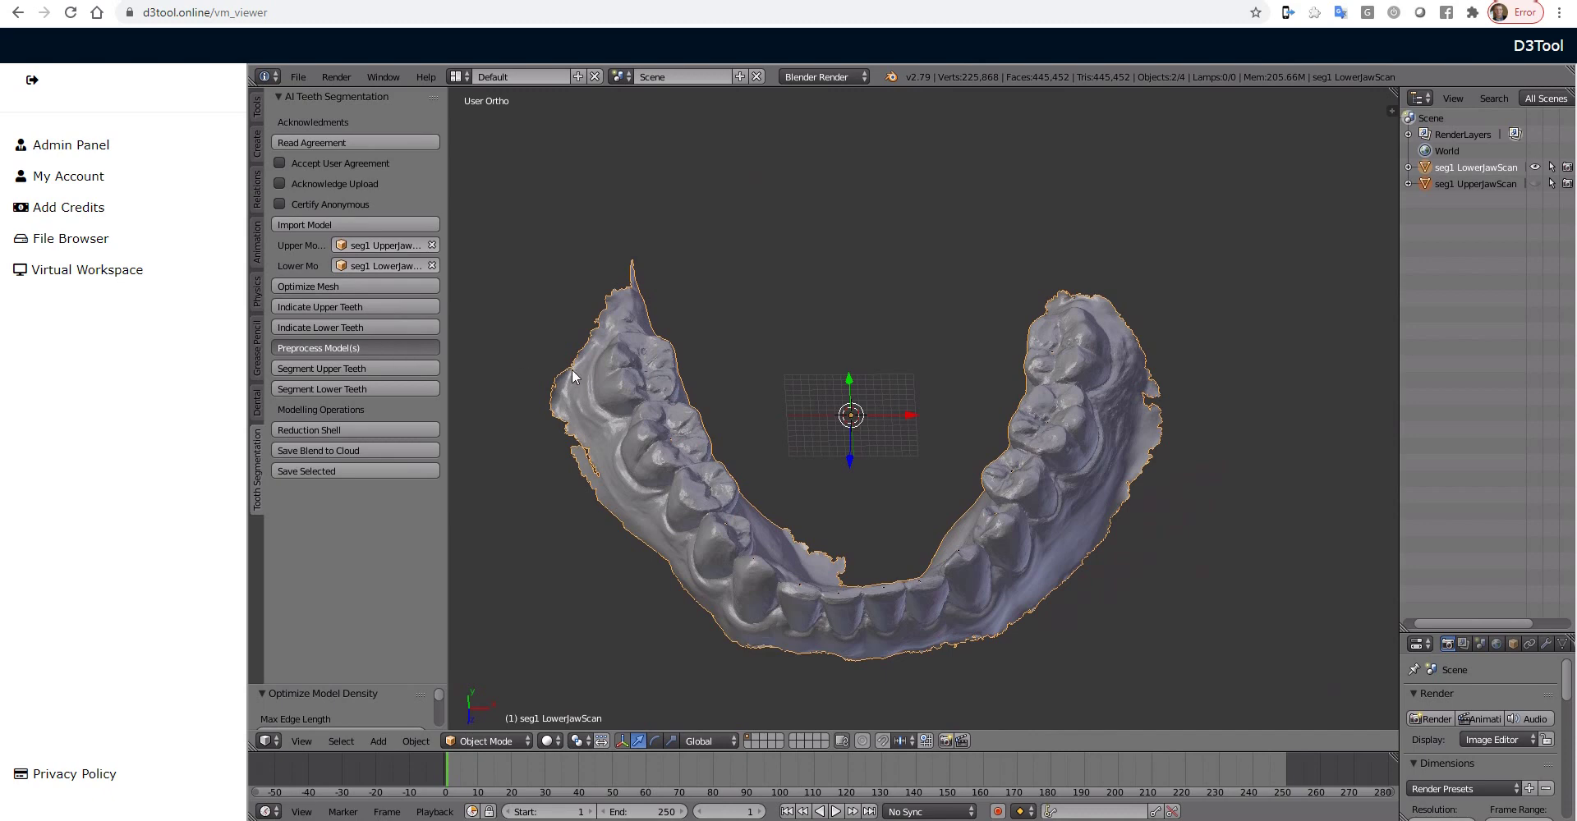
middle_drag(808, 518, 871, 345)
middle_drag(1135, 434, 1285, 420)
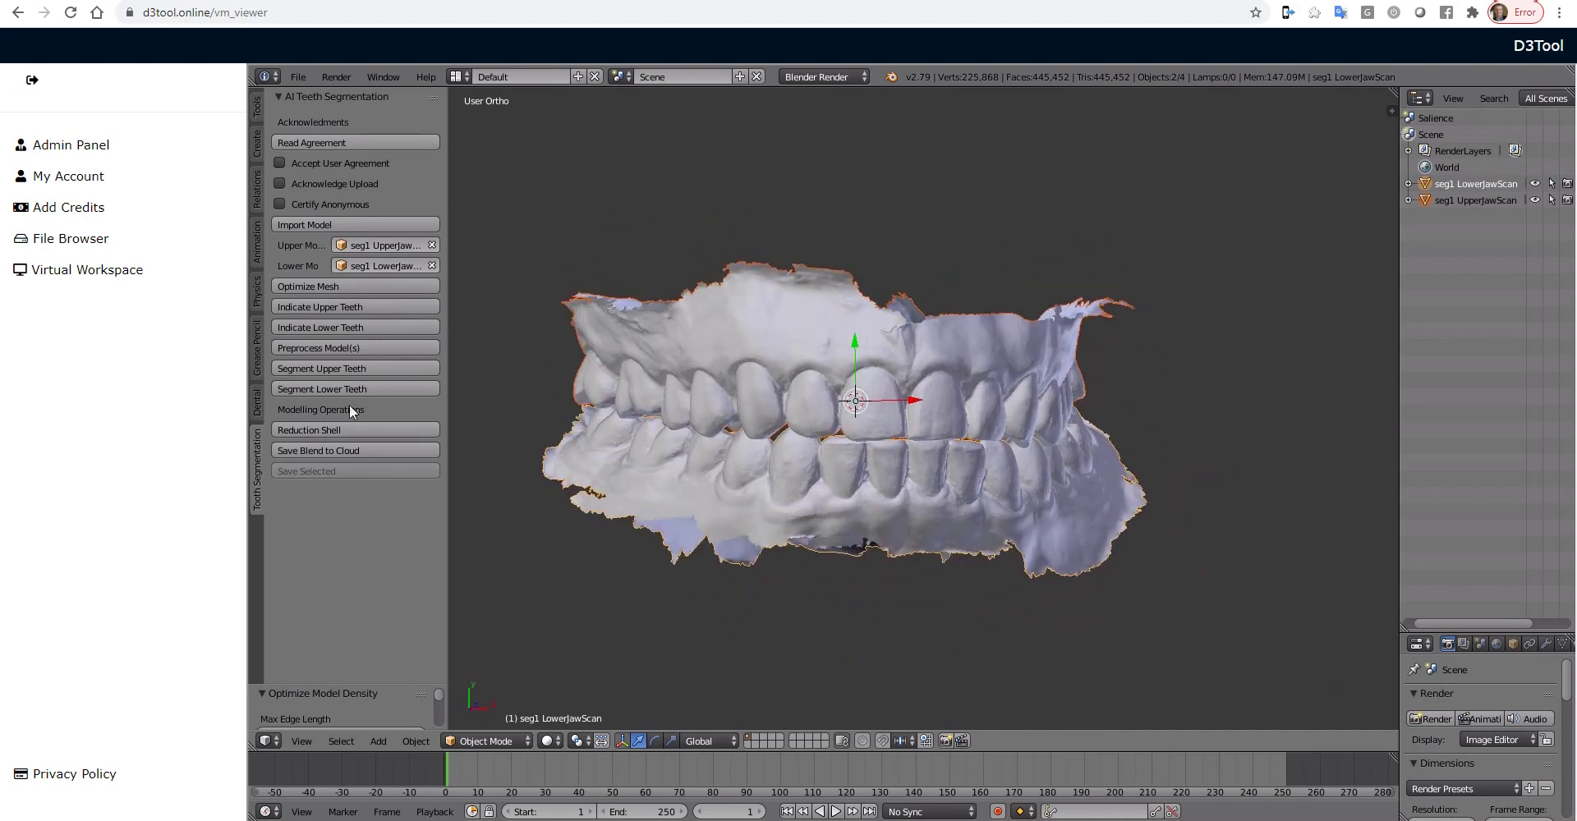
click(331, 368)
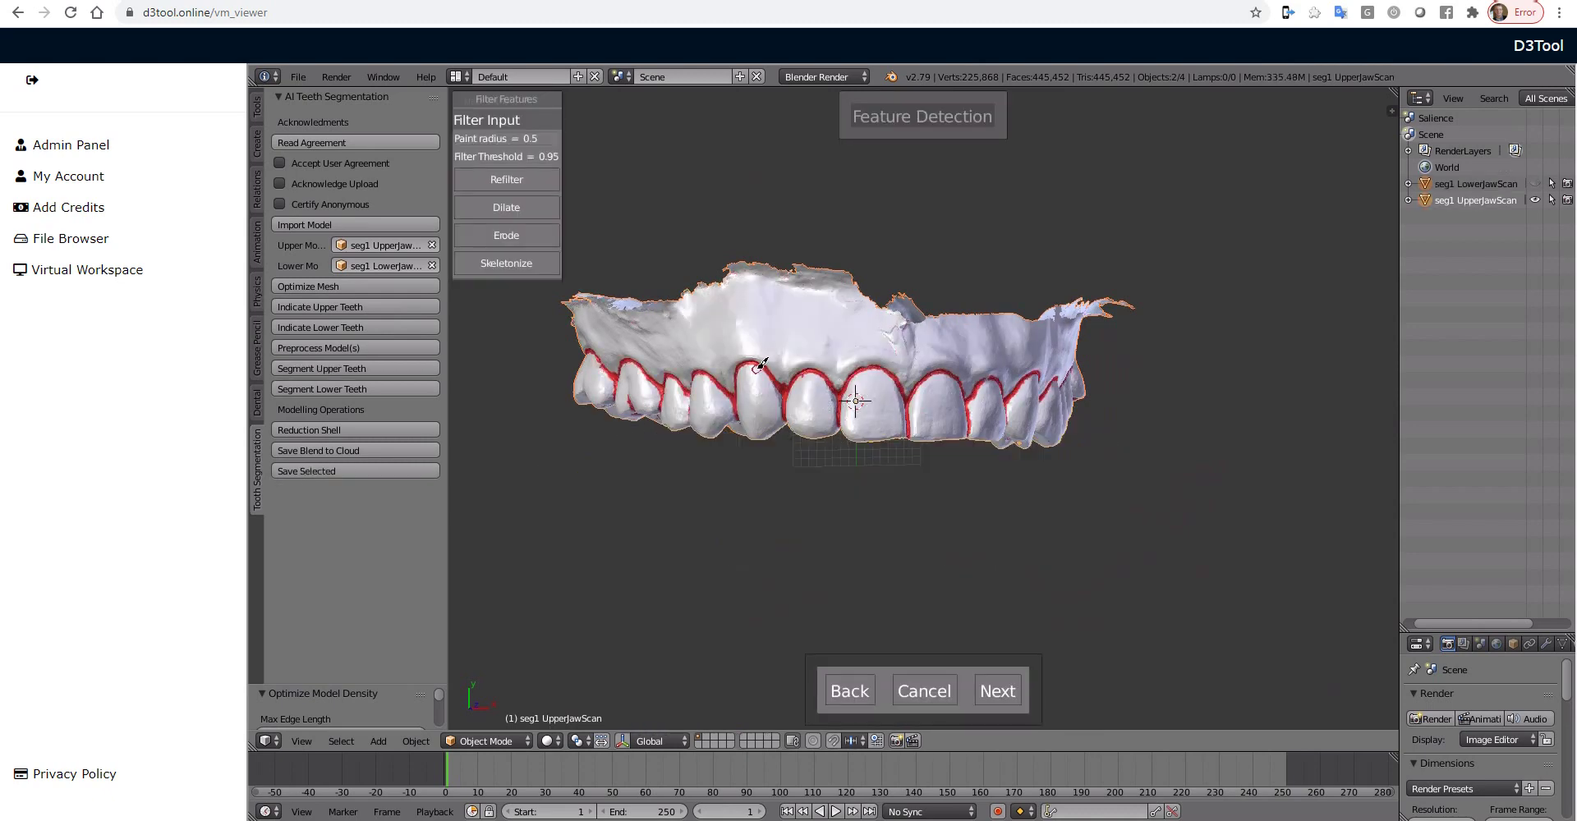
Erase a small piece of the red margin above the upper left lateral incisor and skeletonize the detected features
mouse_move(828, 378)
middle_down()
mouse_move(904, 383)
mouse_move(801, 372)
middle_up()
middle_drag(934, 391, 898, 415)
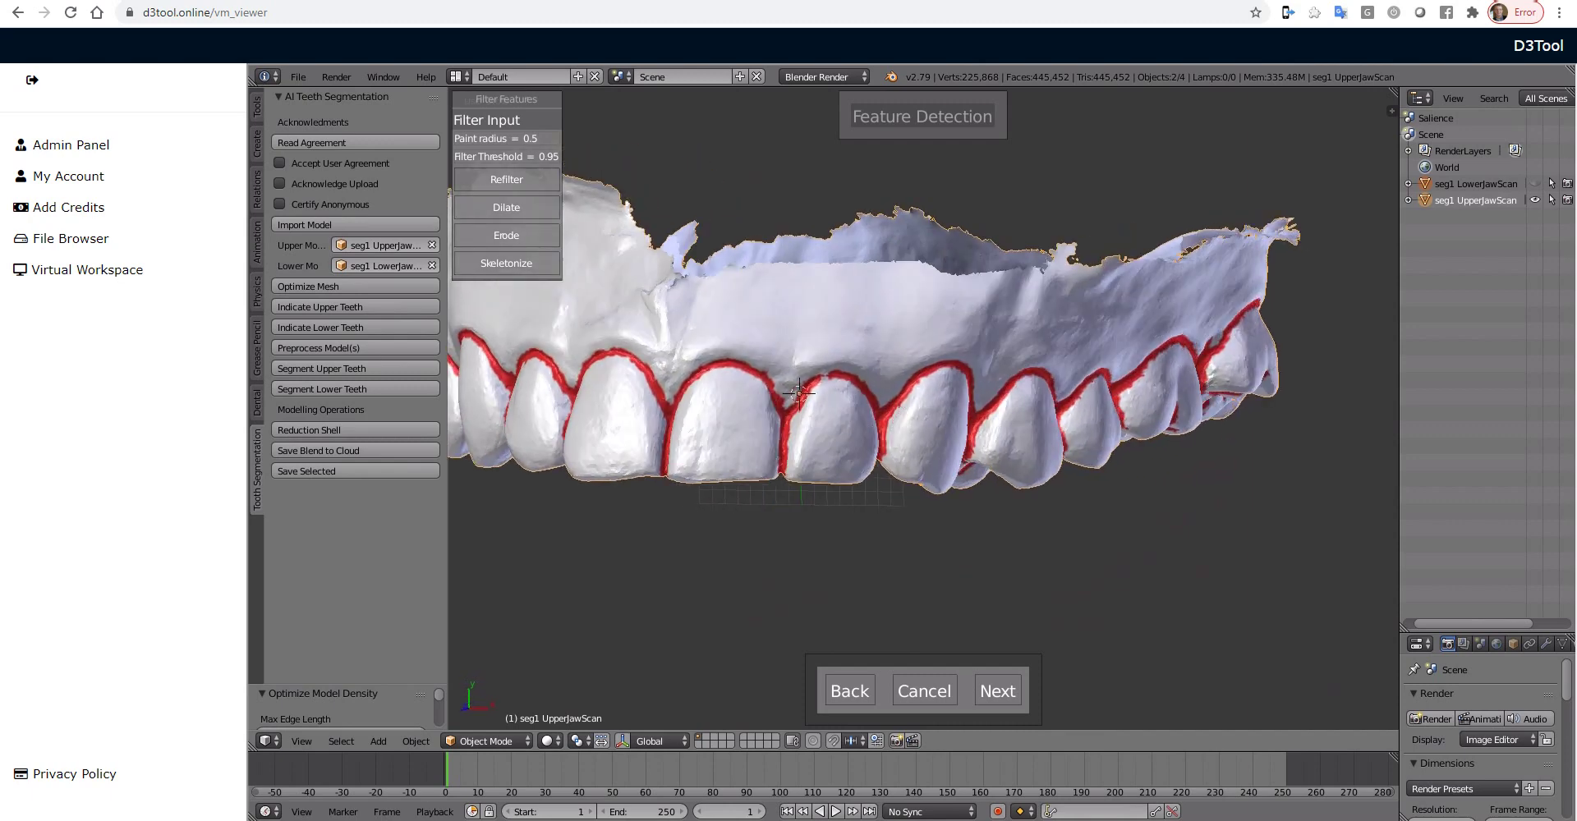
scroll(881, 402, up, 6)
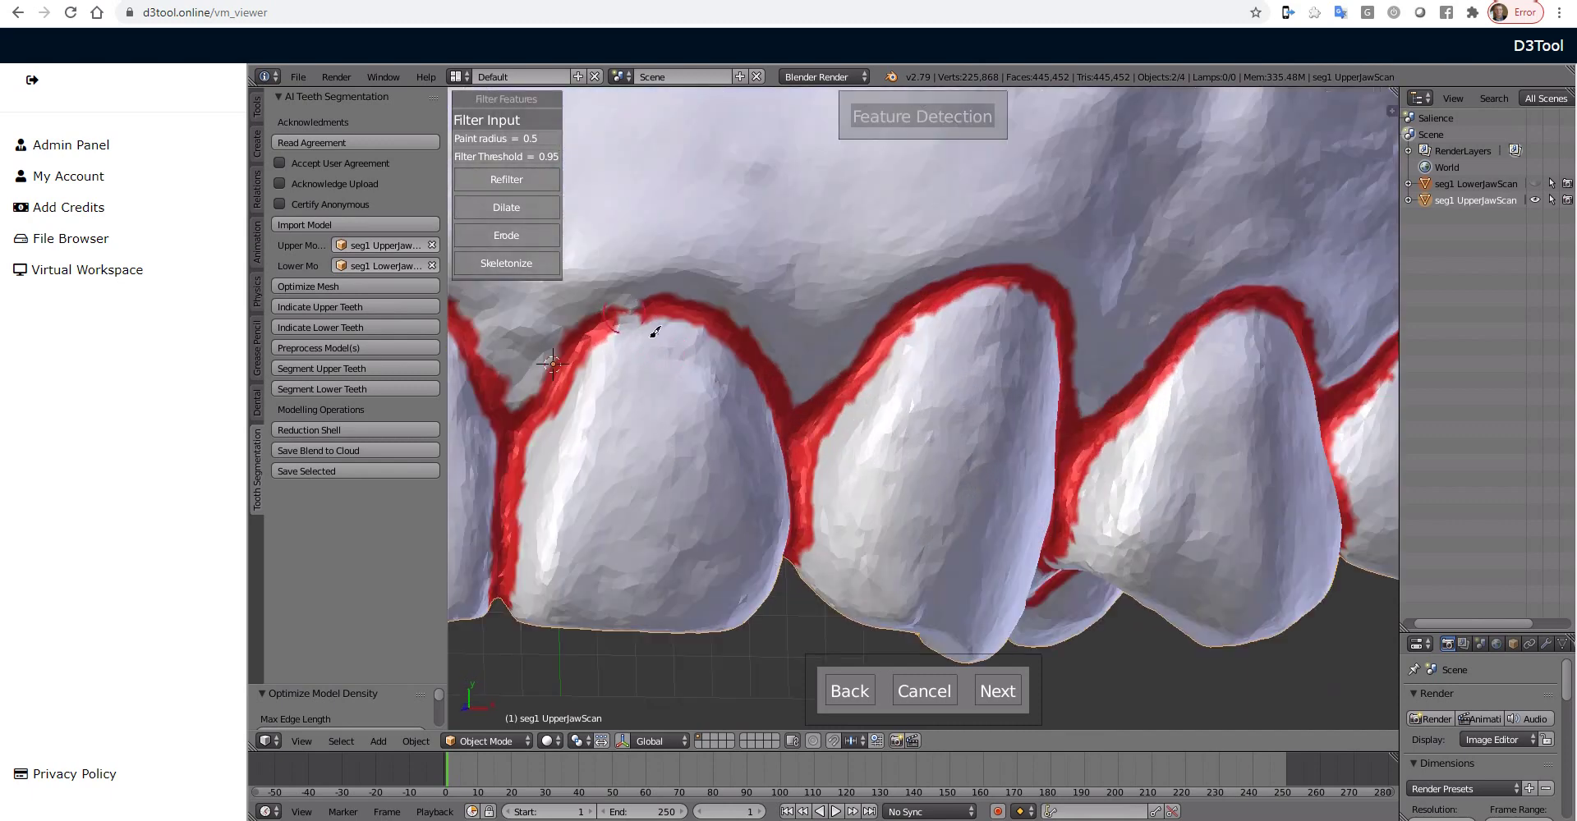
click(486, 264)
Repaint the gap in the red margin line of the upper left lateral incisor
scroll(798, 369, down, 1)
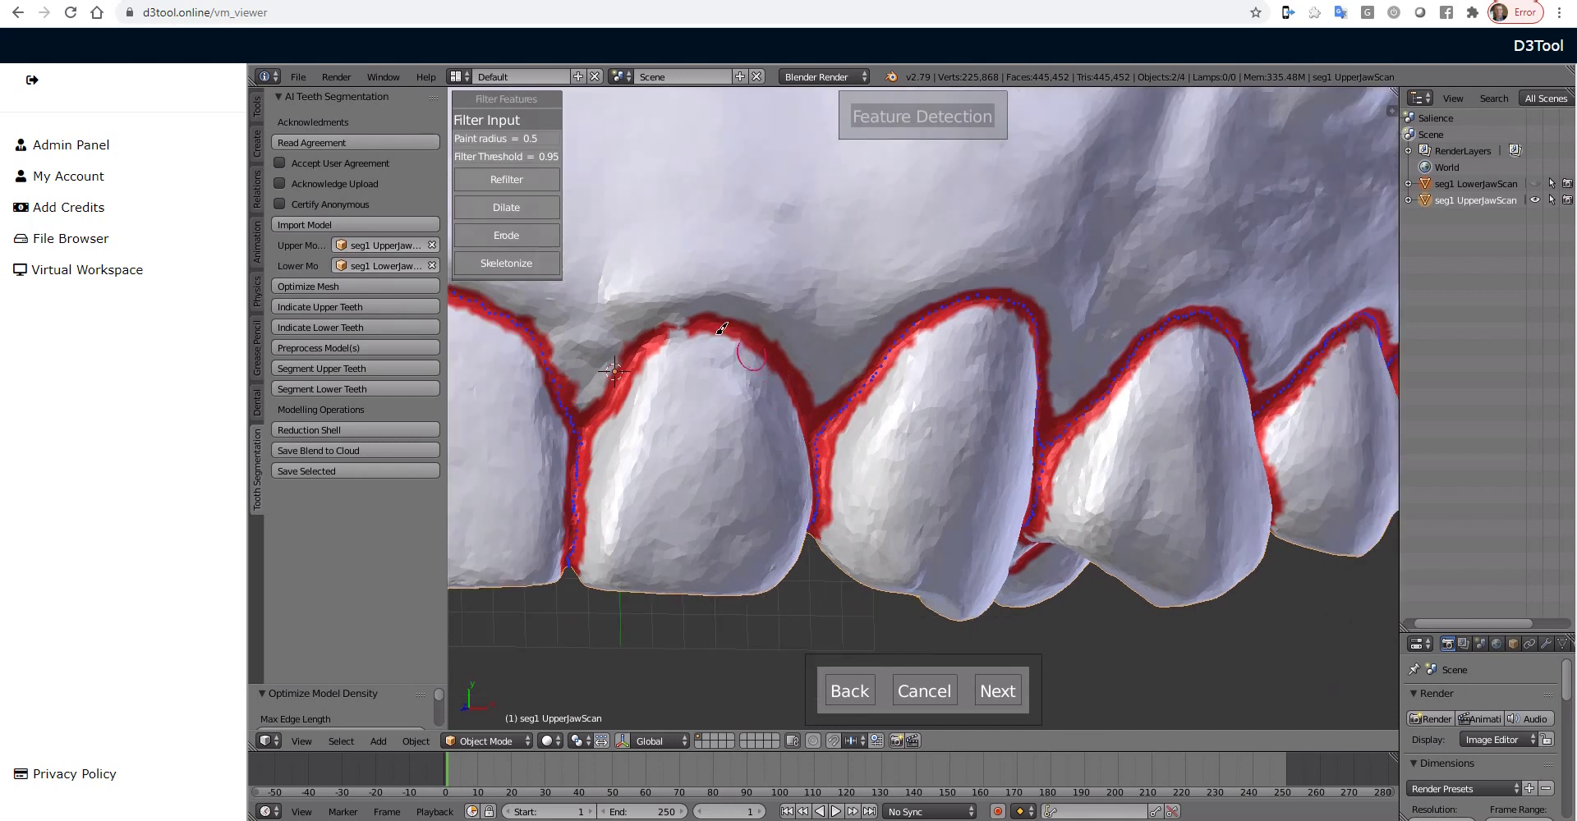
drag(688, 321, 661, 340)
scroll(994, 395, down, 6)
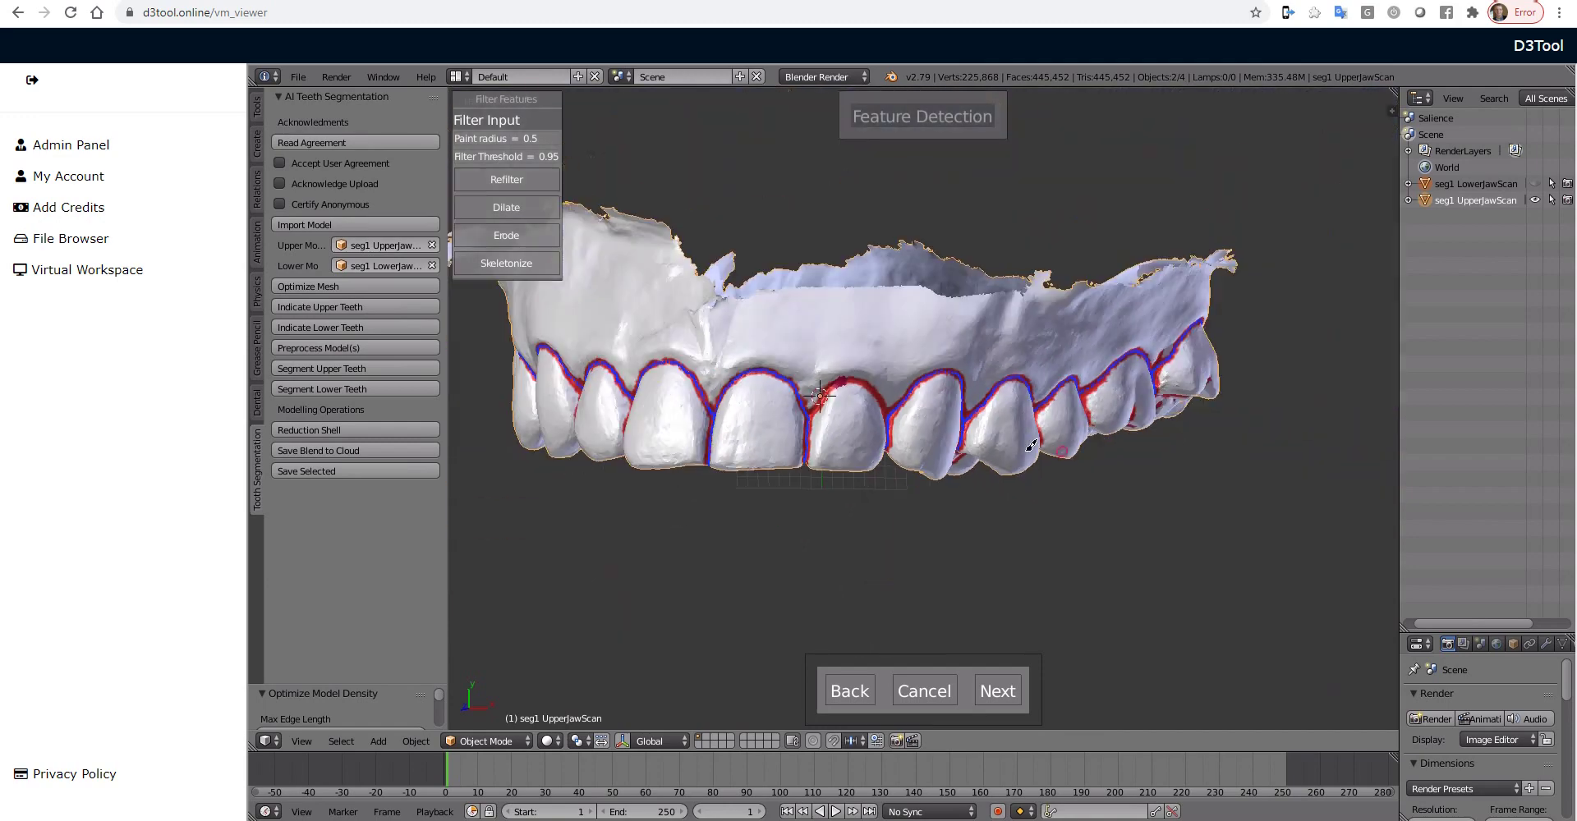
Erase the red marks across the biting surface of the upper first molar and skeletonize the detected features again
middle_drag(1031, 446, 931, 166)
shift+middle_drag(859, 258, 847, 280)
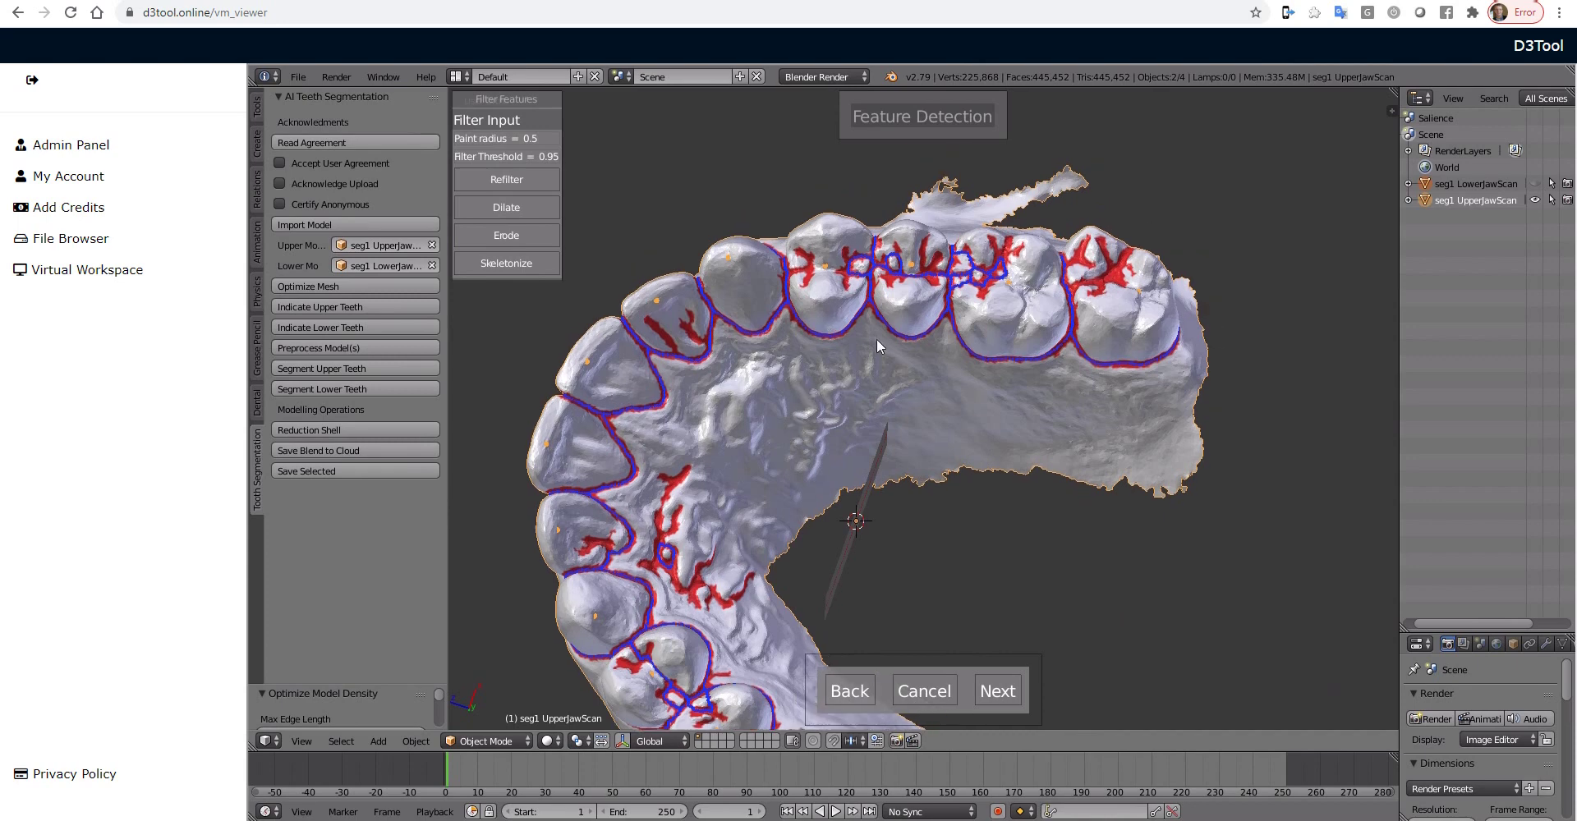
scroll(1006, 138, up, 5)
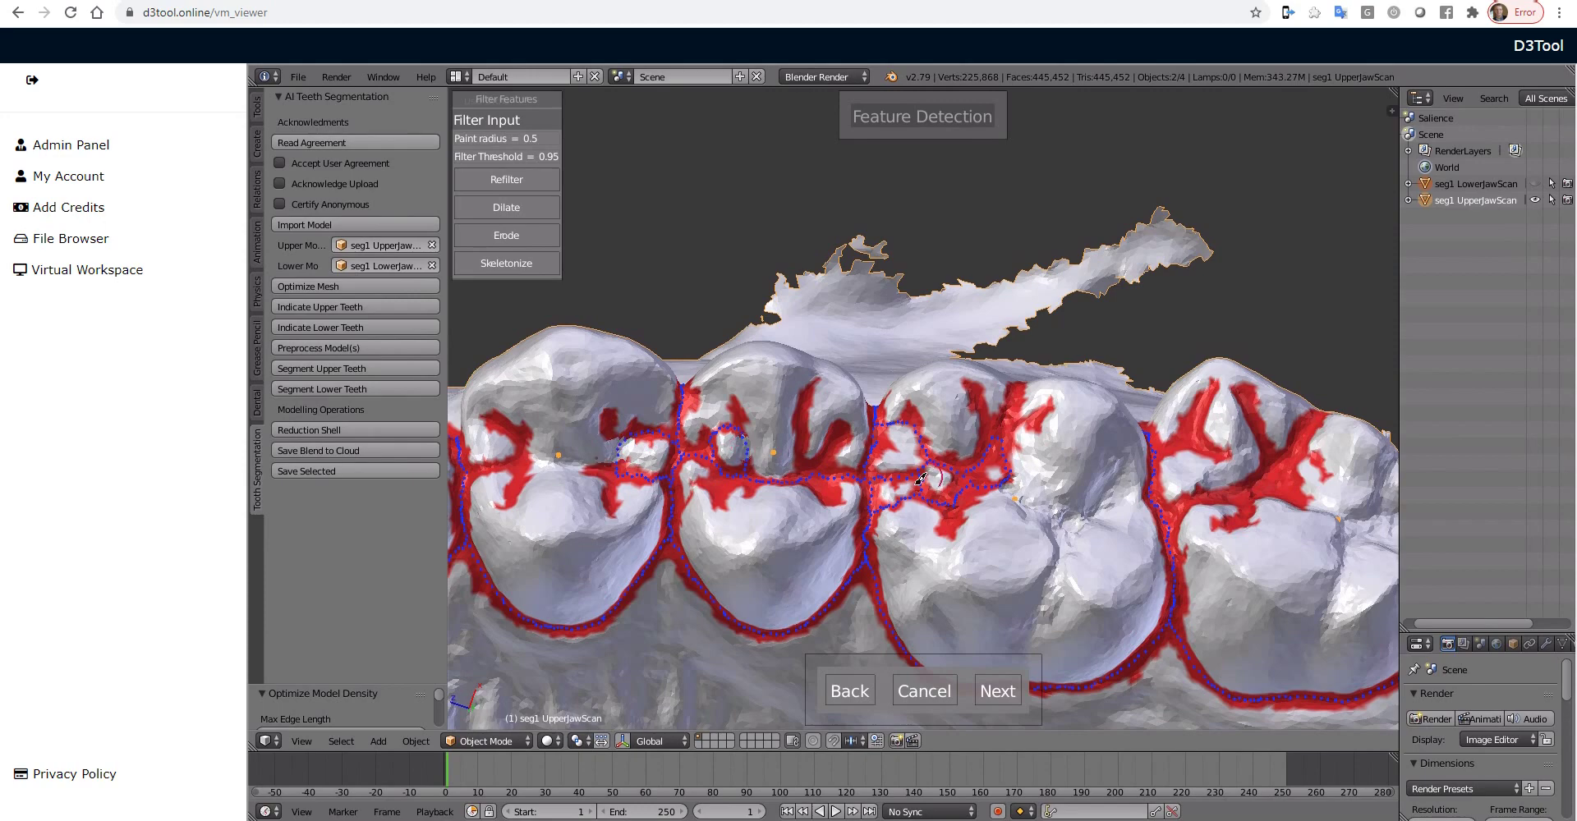
right_drag(916, 489, 1004, 493)
mouse_move(1009, 487)
mouse_down()
mouse_move(933, 491)
mouse_move(921, 456)
mouse_move(926, 476)
mouse_up()
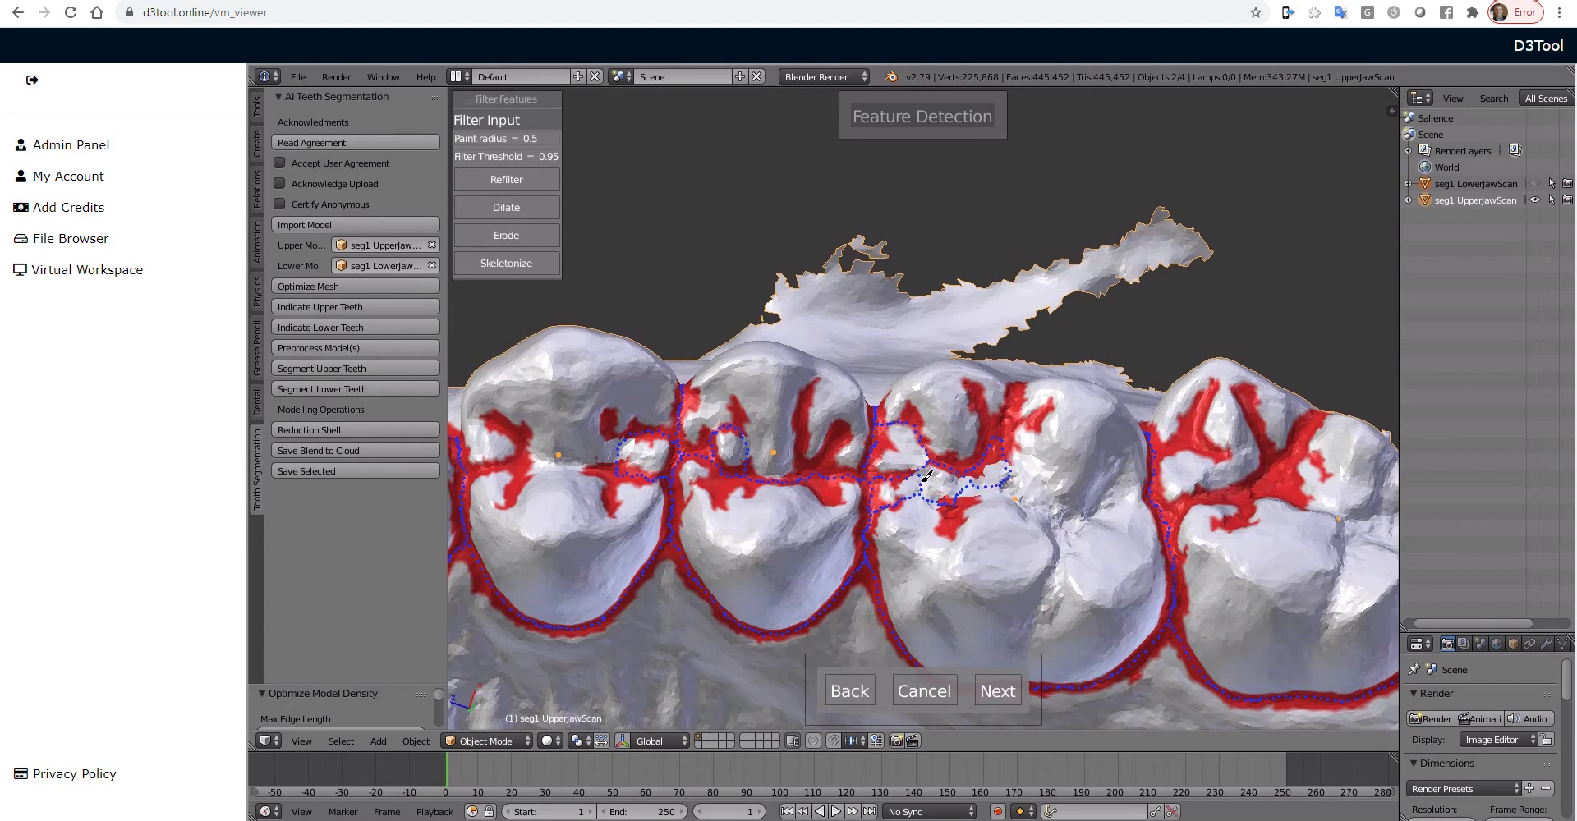
click(501, 263)
Erase a small piece of the red mark crossing the adjacent upper second premolar and reskeletonize the features
mouse_move(757, 474)
mouse_down()
mouse_move(759, 493)
mouse_move(762, 471)
mouse_up()
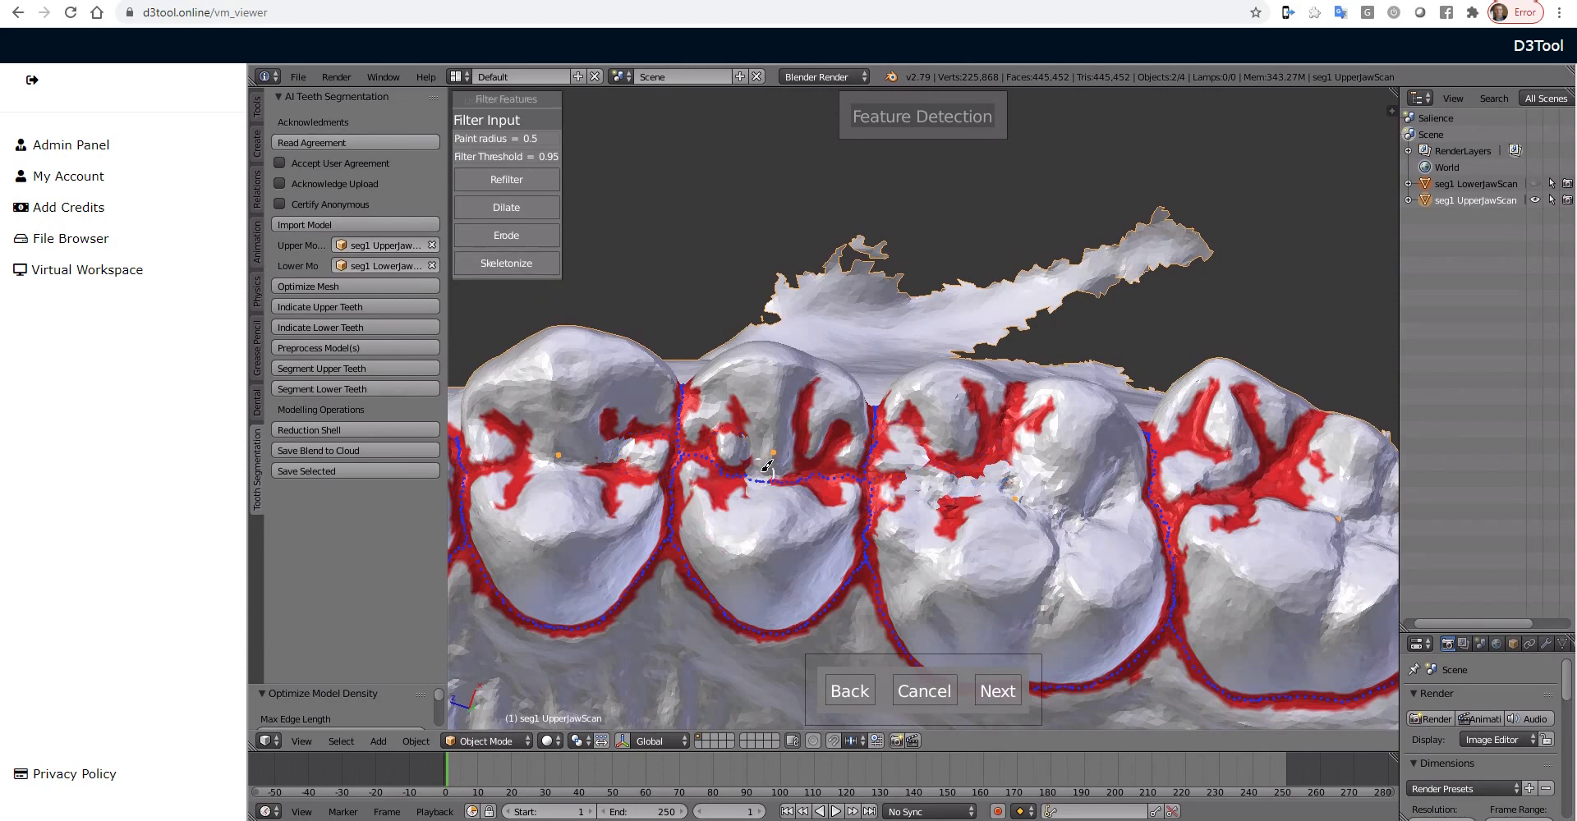
click(515, 271)
scroll(618, 465, down, 3)
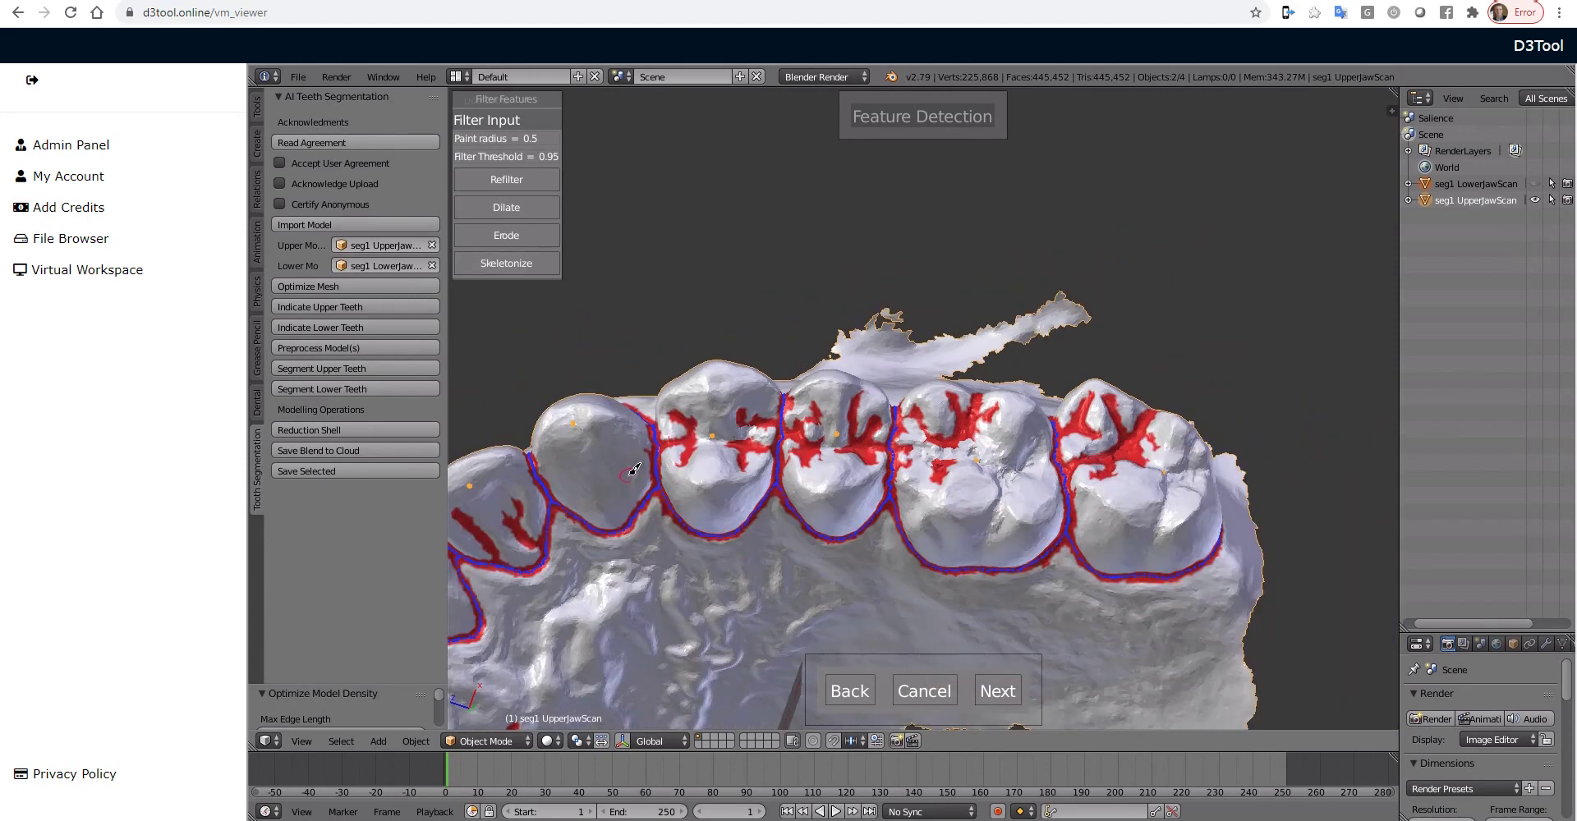
On the opposite side, break the red marks crossing both upper premolars and the first molar, and skeletonize the result
middle_drag(634, 469, 815, 240)
shift+middle_drag(840, 475, 917, 276)
scroll(915, 286, up, 3)
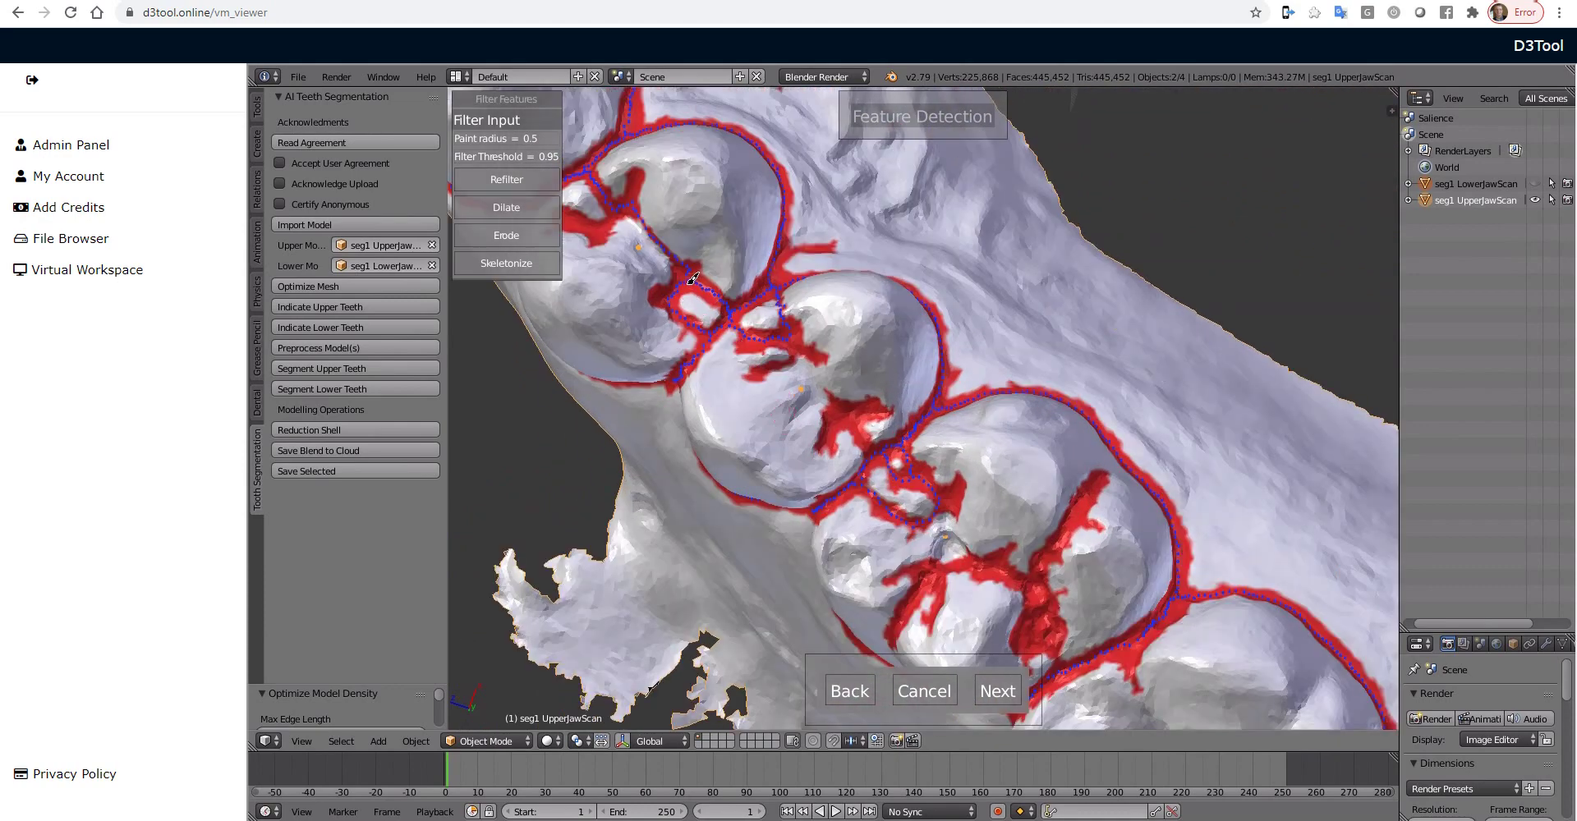
mouse_move(693, 281)
right_down()
mouse_move(693, 254)
mouse_move(676, 261)
right_up()
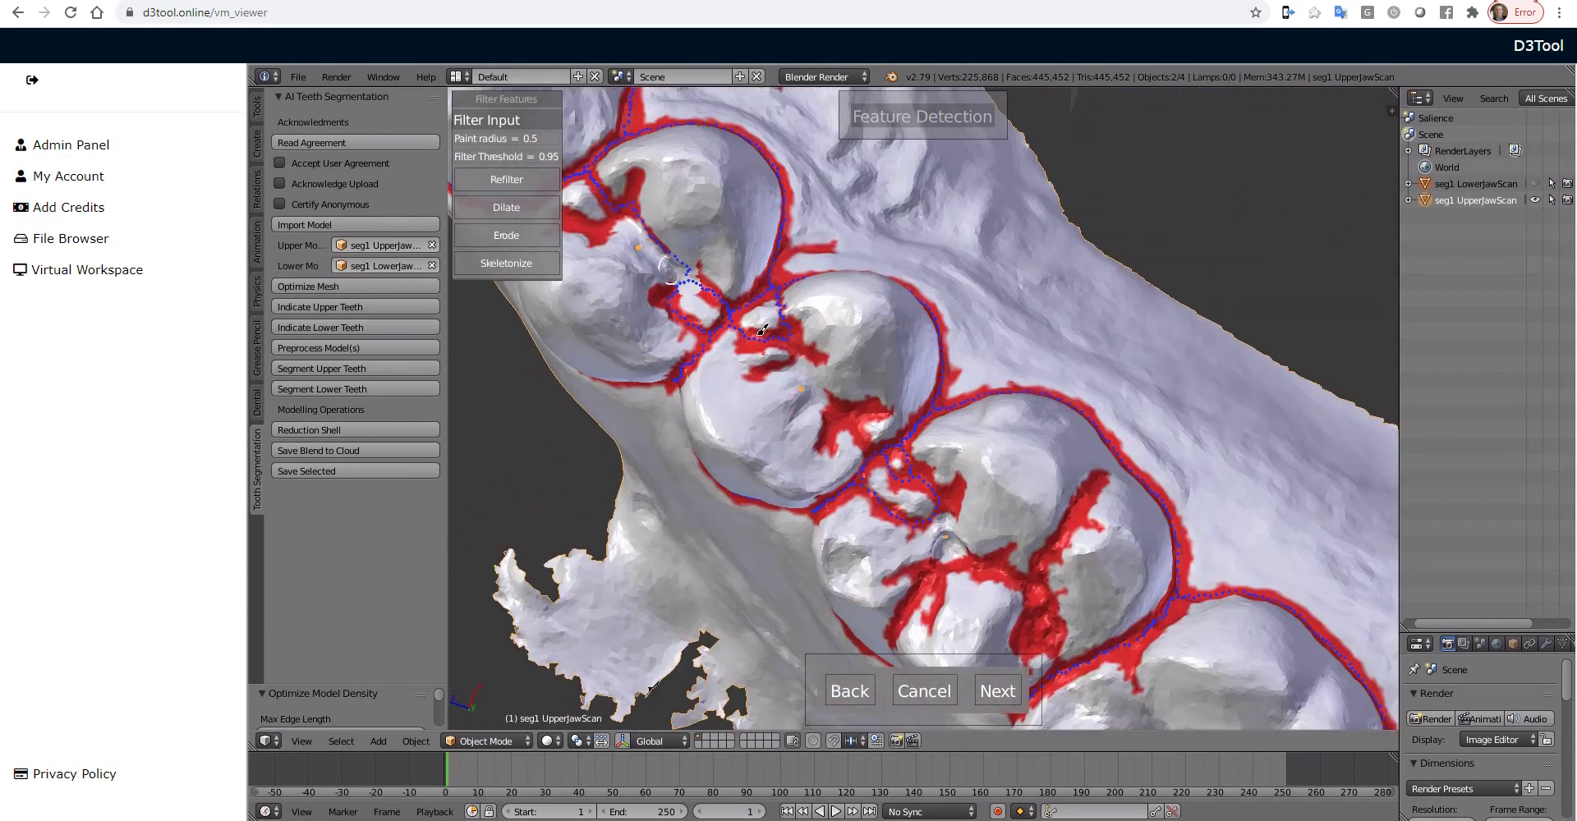
right_drag(775, 352, 799, 352)
right_drag(893, 537, 907, 471)
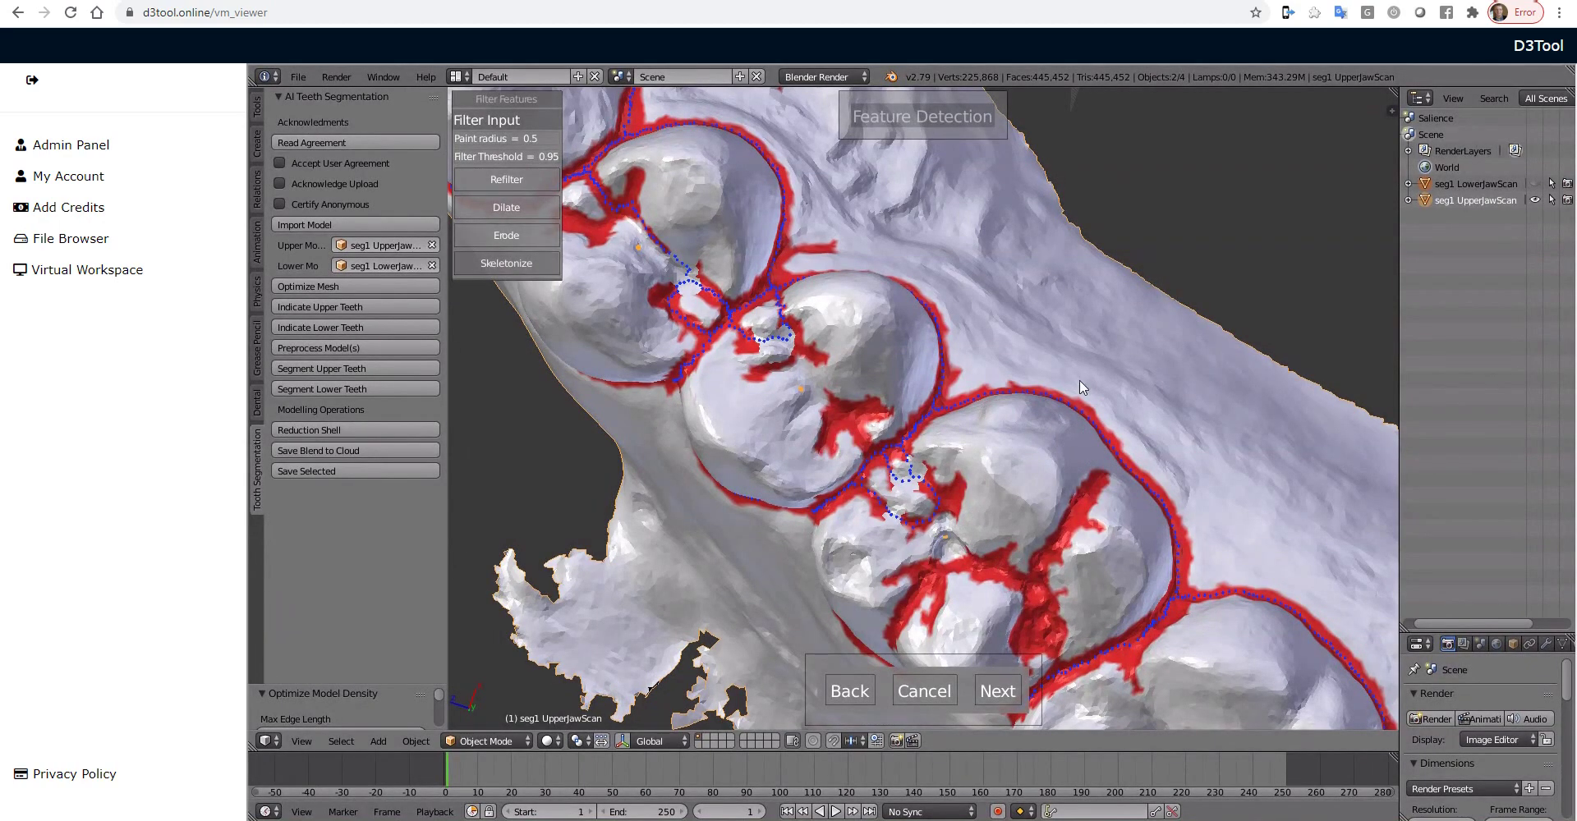
scroll(904, 443, down, 5)
middle_drag(903, 443, 919, 417)
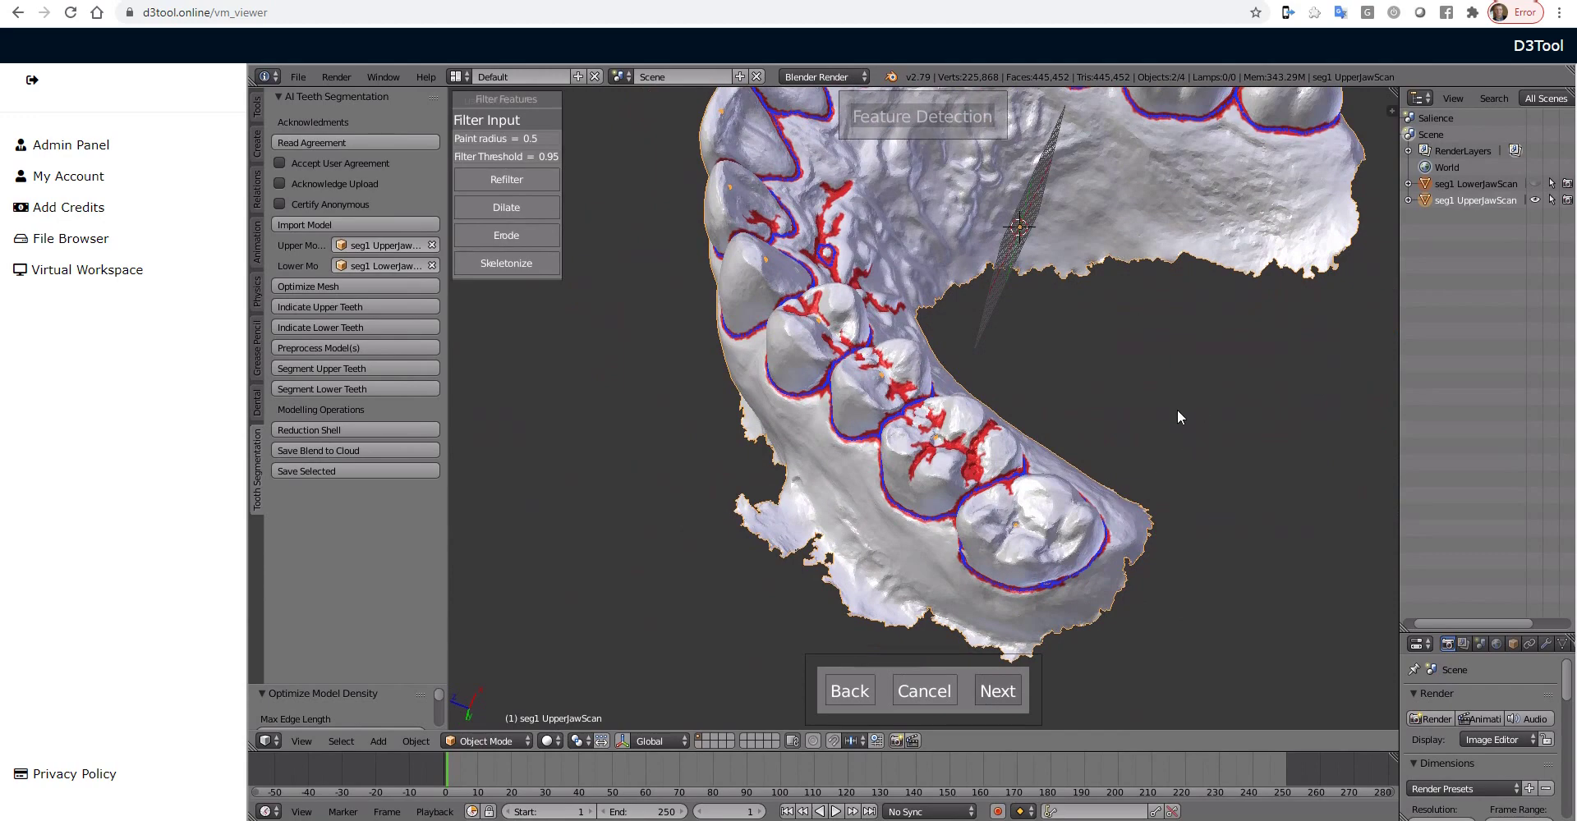
Advance the upper jaw to patch refinement and inspect the coloured tooth patches around the premolars
scroll(1294, 447, down, 2)
middle_drag(1296, 451, 1183, 658)
shift+middle_drag(1145, 371, 922, 439)
scroll(831, 368, up, 10)
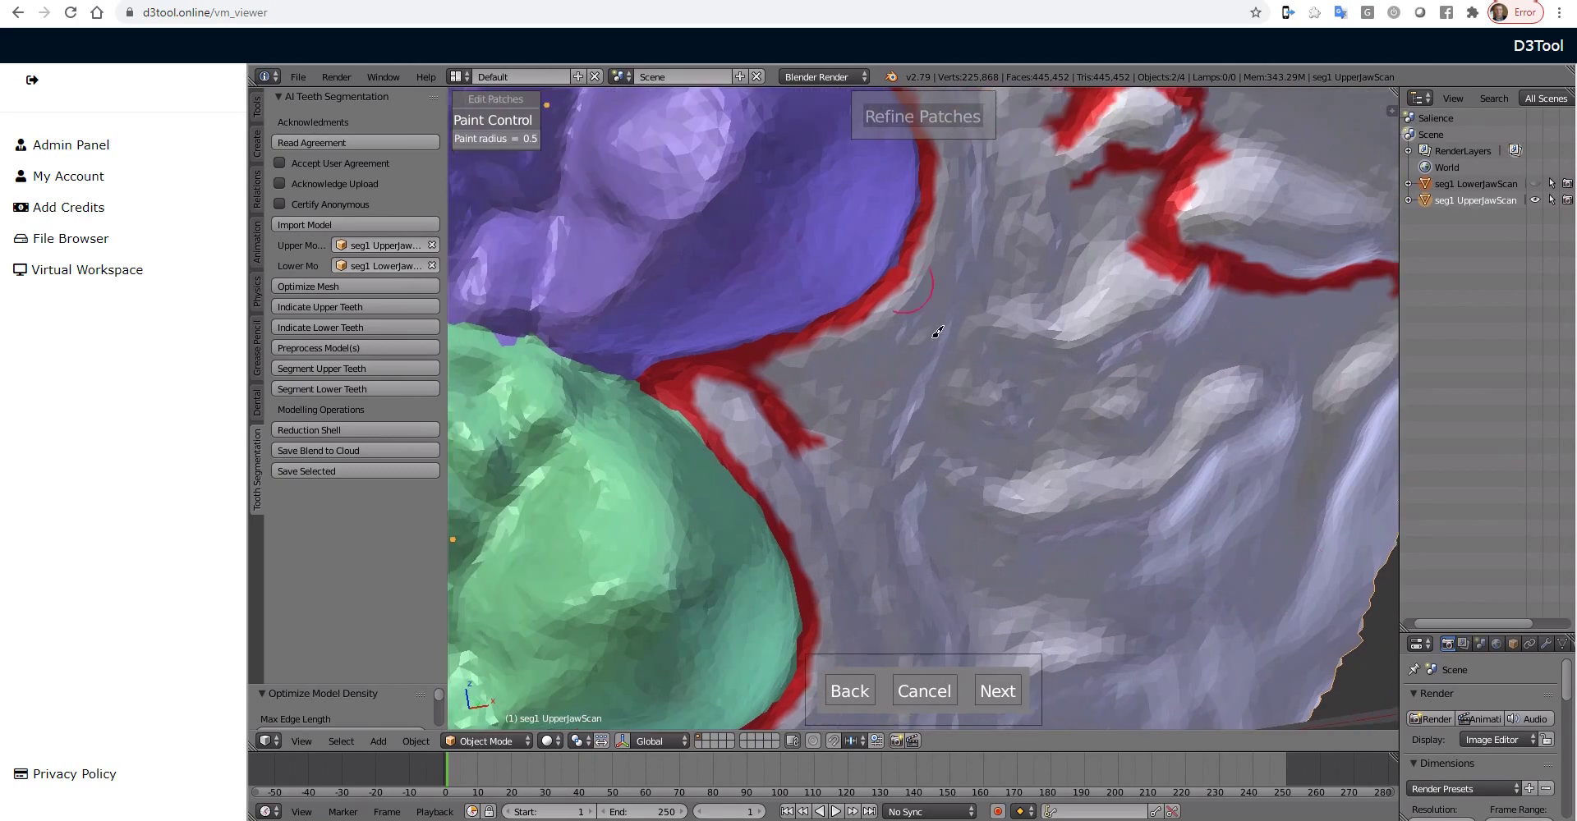
shift+middle_drag(925, 279, 990, 375)
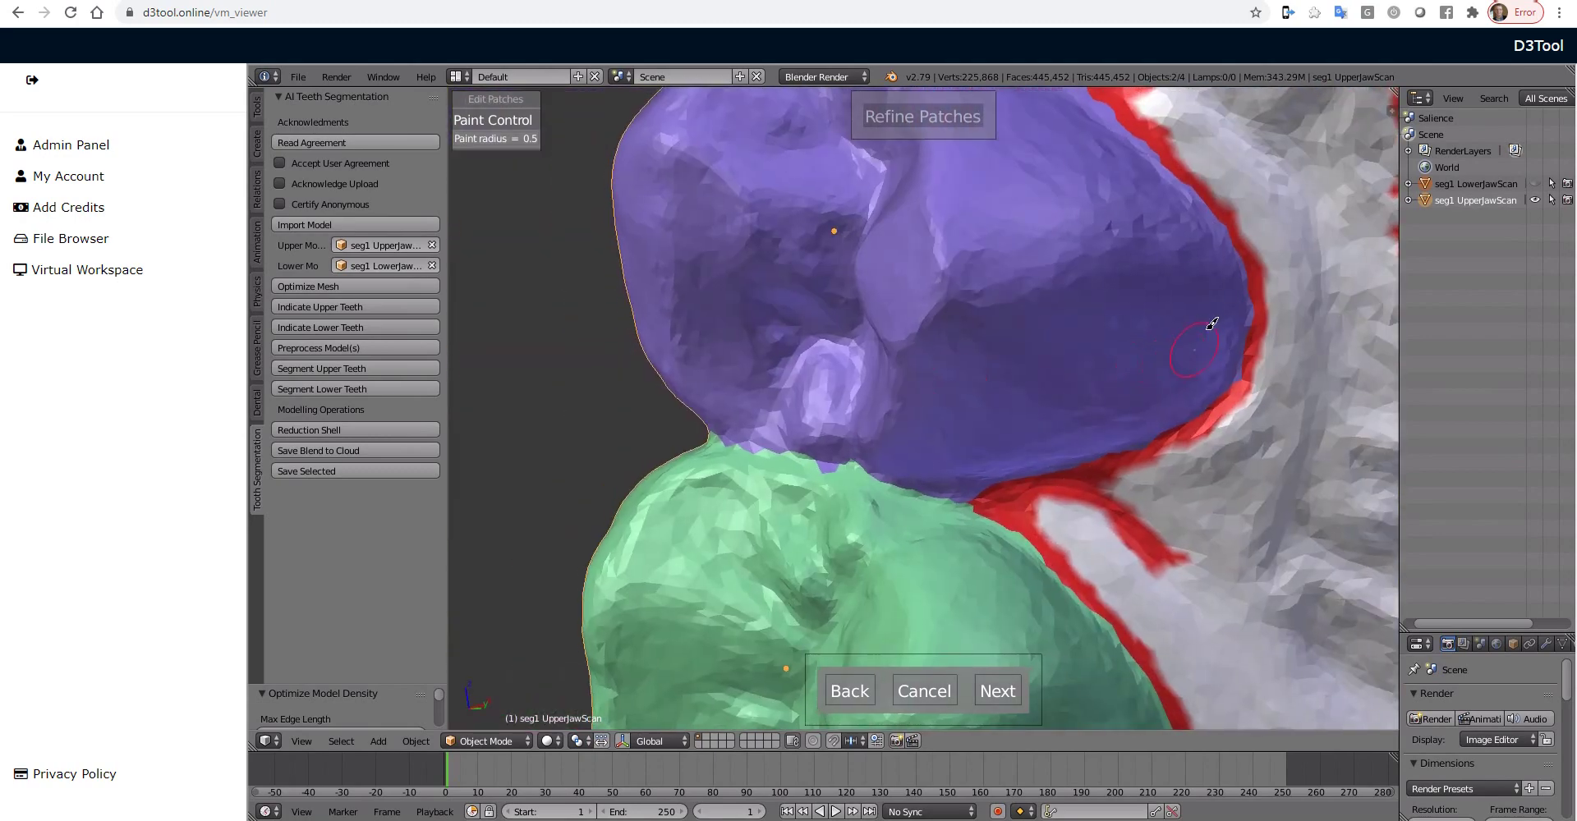
scroll(1205, 329, down, 10)
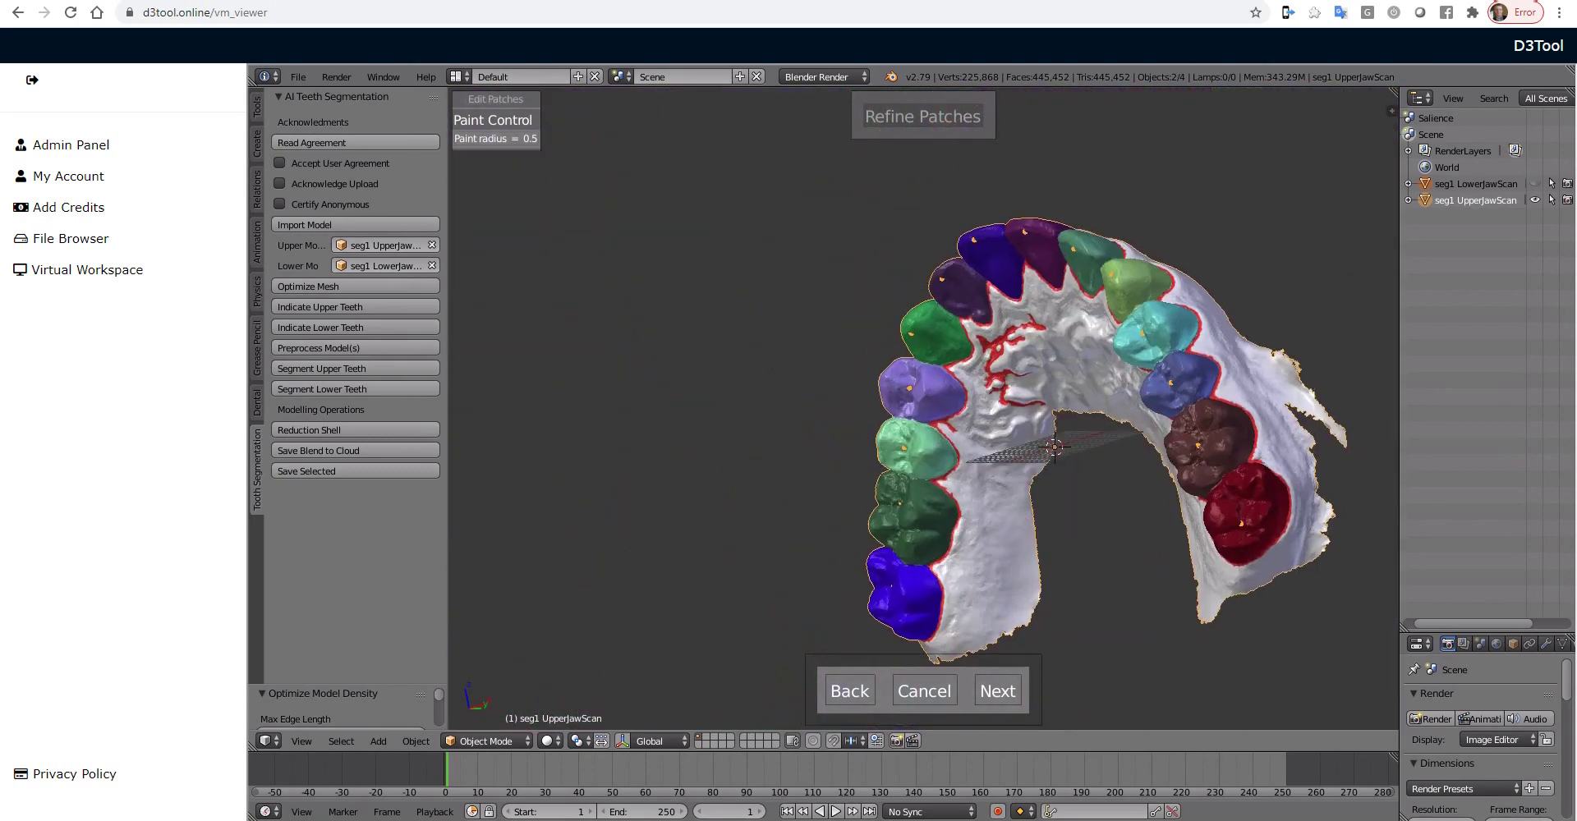
Extend the blue patch over the uncovered spot at the edge of the upper second molar
middle_drag(1072, 501, 1005, 510)
shift+middle_drag(1080, 586, 708, 152)
scroll(1031, 510, up, 8)
scroll(931, 401, up, 3)
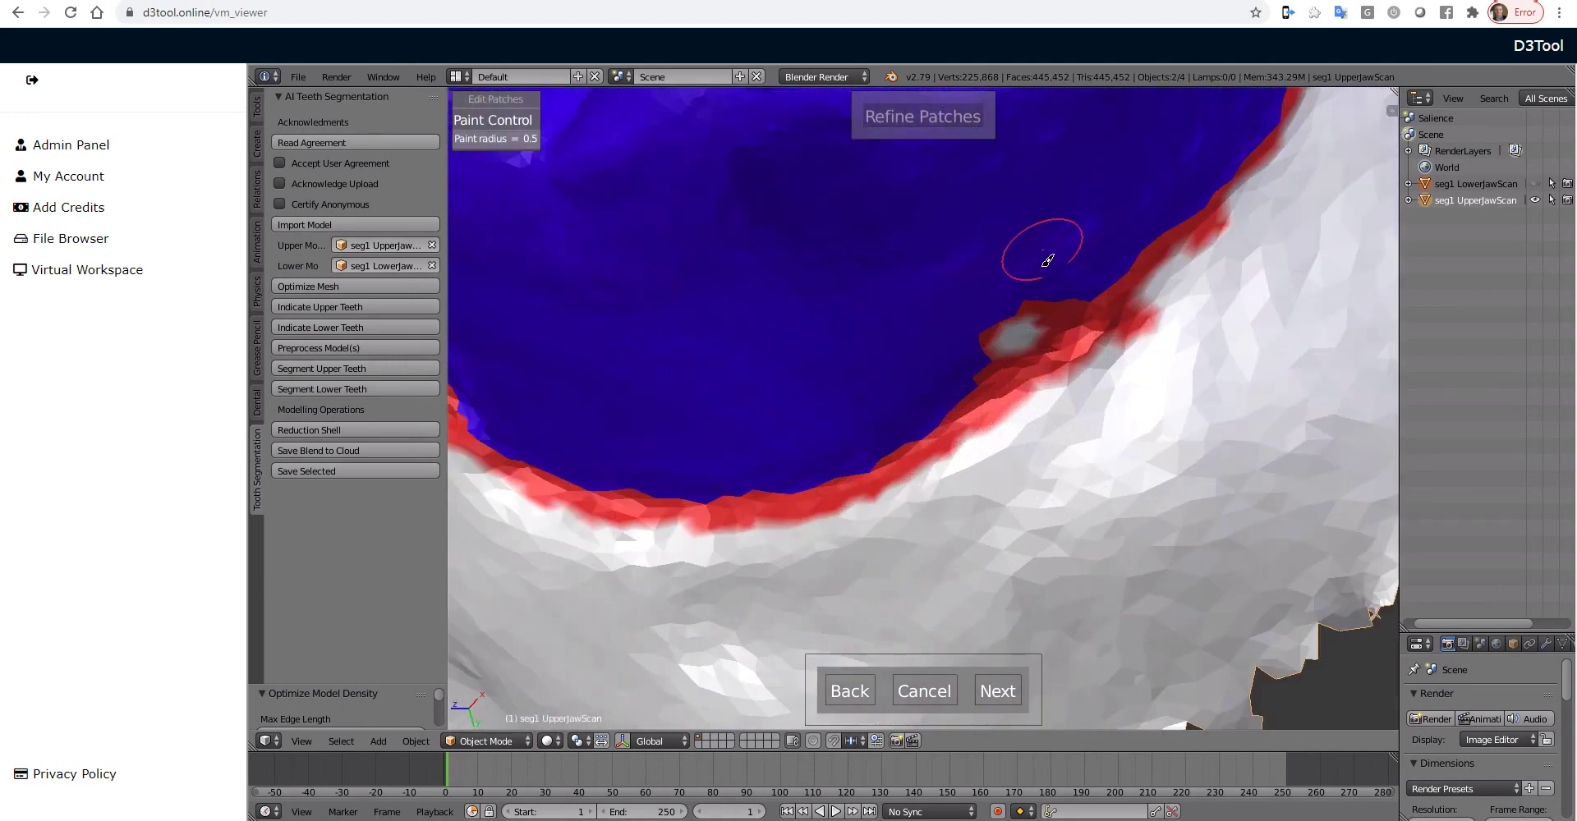
drag(1041, 304, 1000, 351)
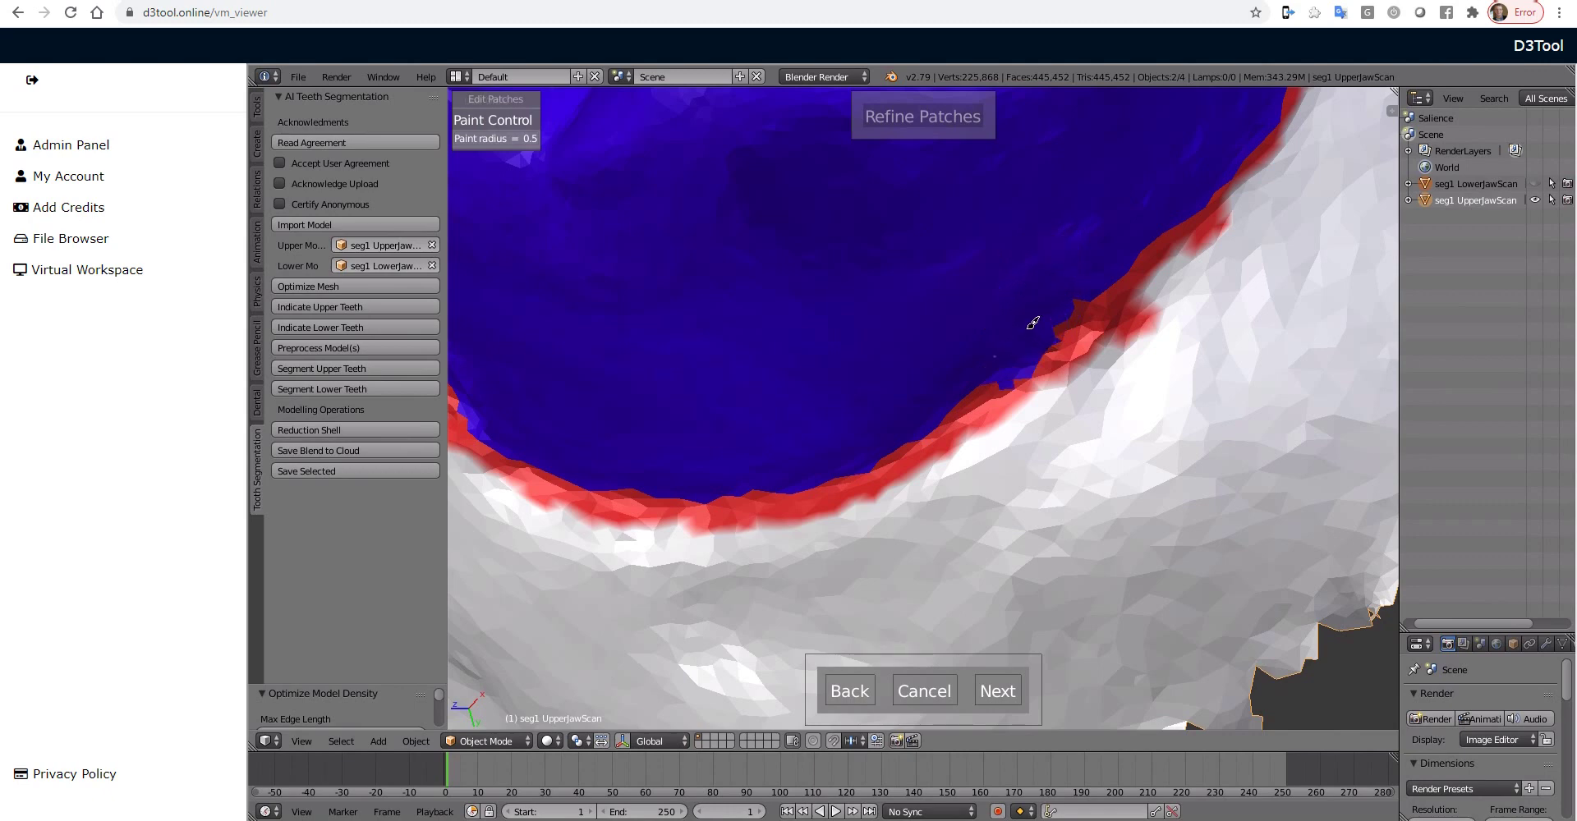
Check the remaining upper patches and complete the upper teeth segmentation
scroll(847, 321, down, 15)
middle_drag(1198, 374, 1156, 453)
middle_drag(1044, 353, 1033, 468)
scroll(1033, 369, up, 3)
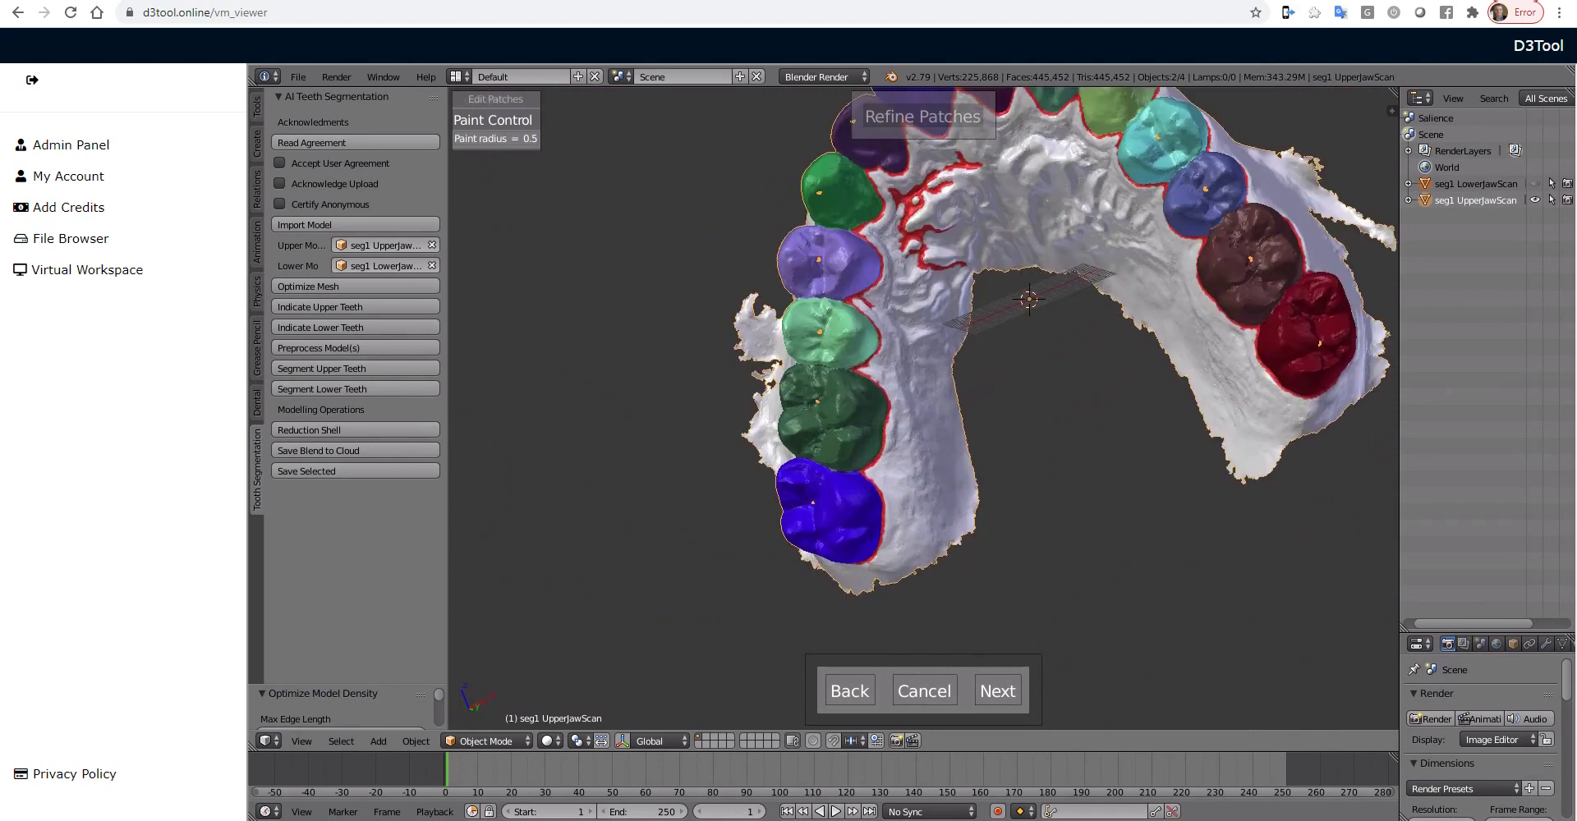
click(997, 691)
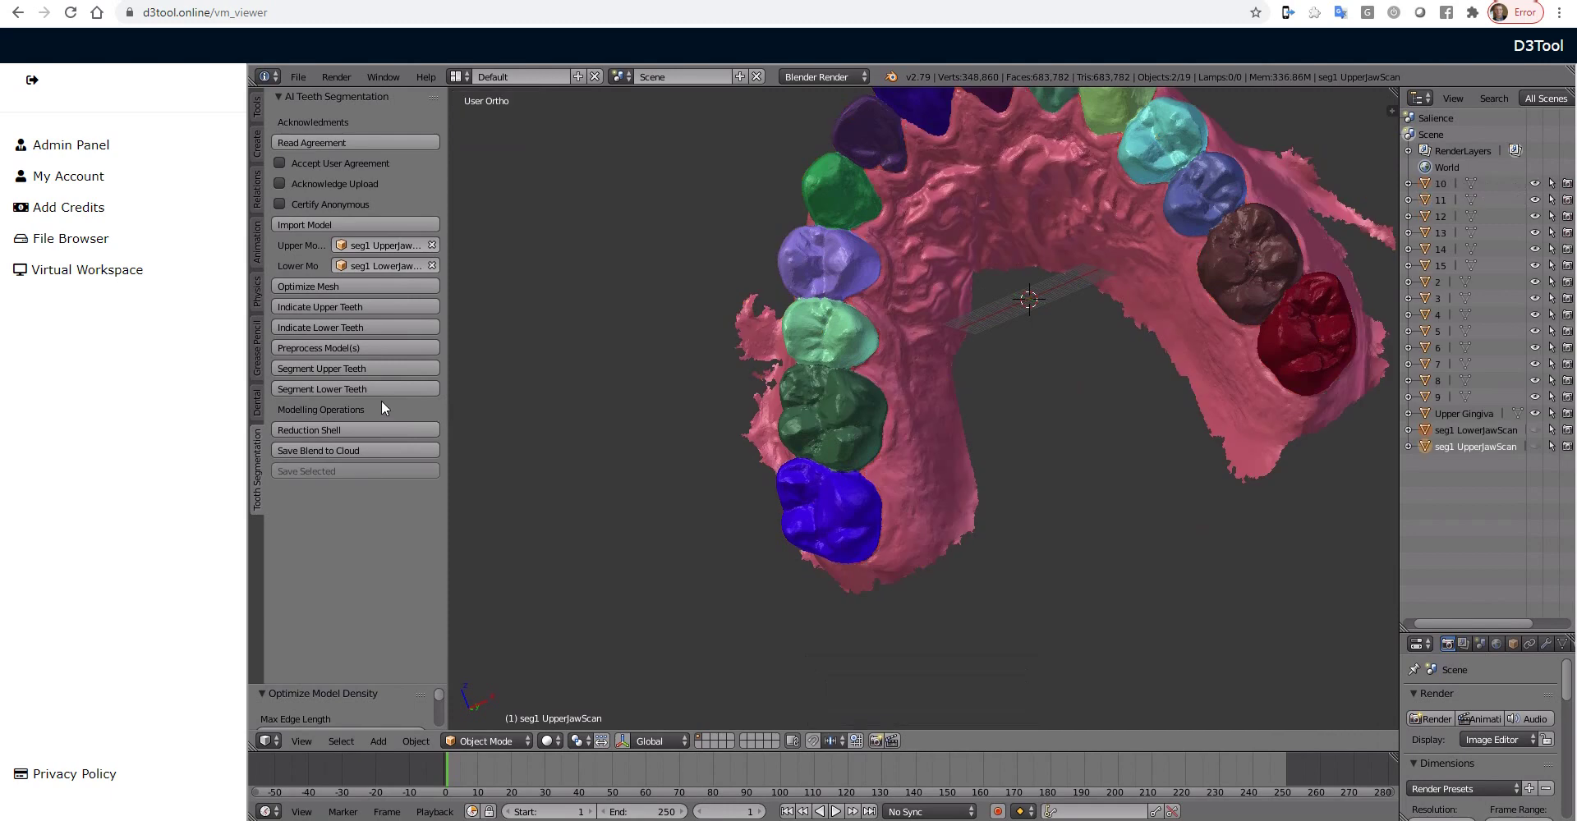
Start segmenting the lower teeth and skeletonize the features detected on the lower jaw scan
click(352, 390)
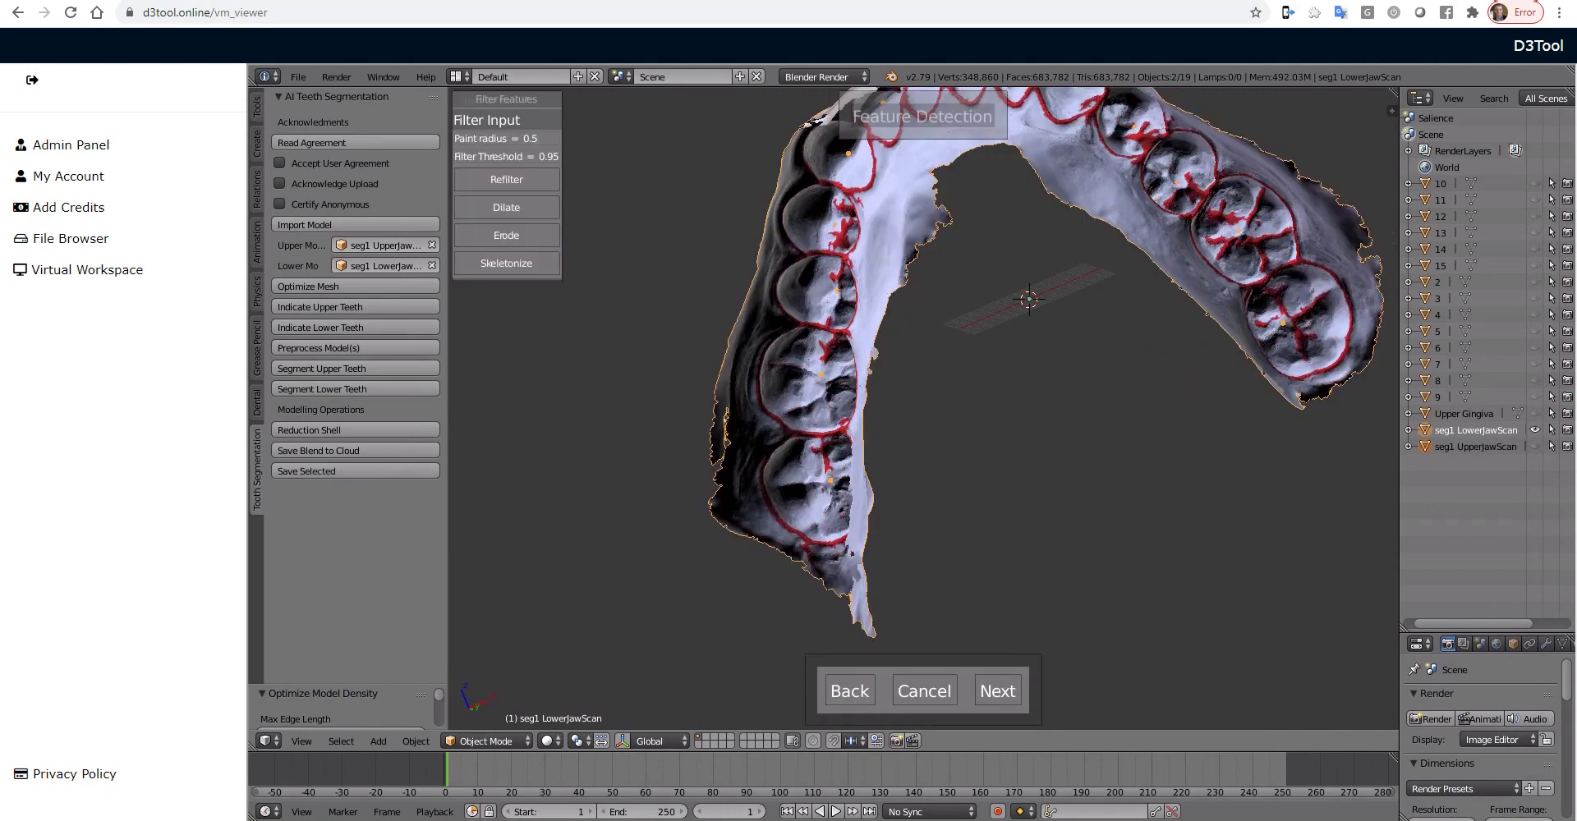
middle_drag(996, 268, 895, 603)
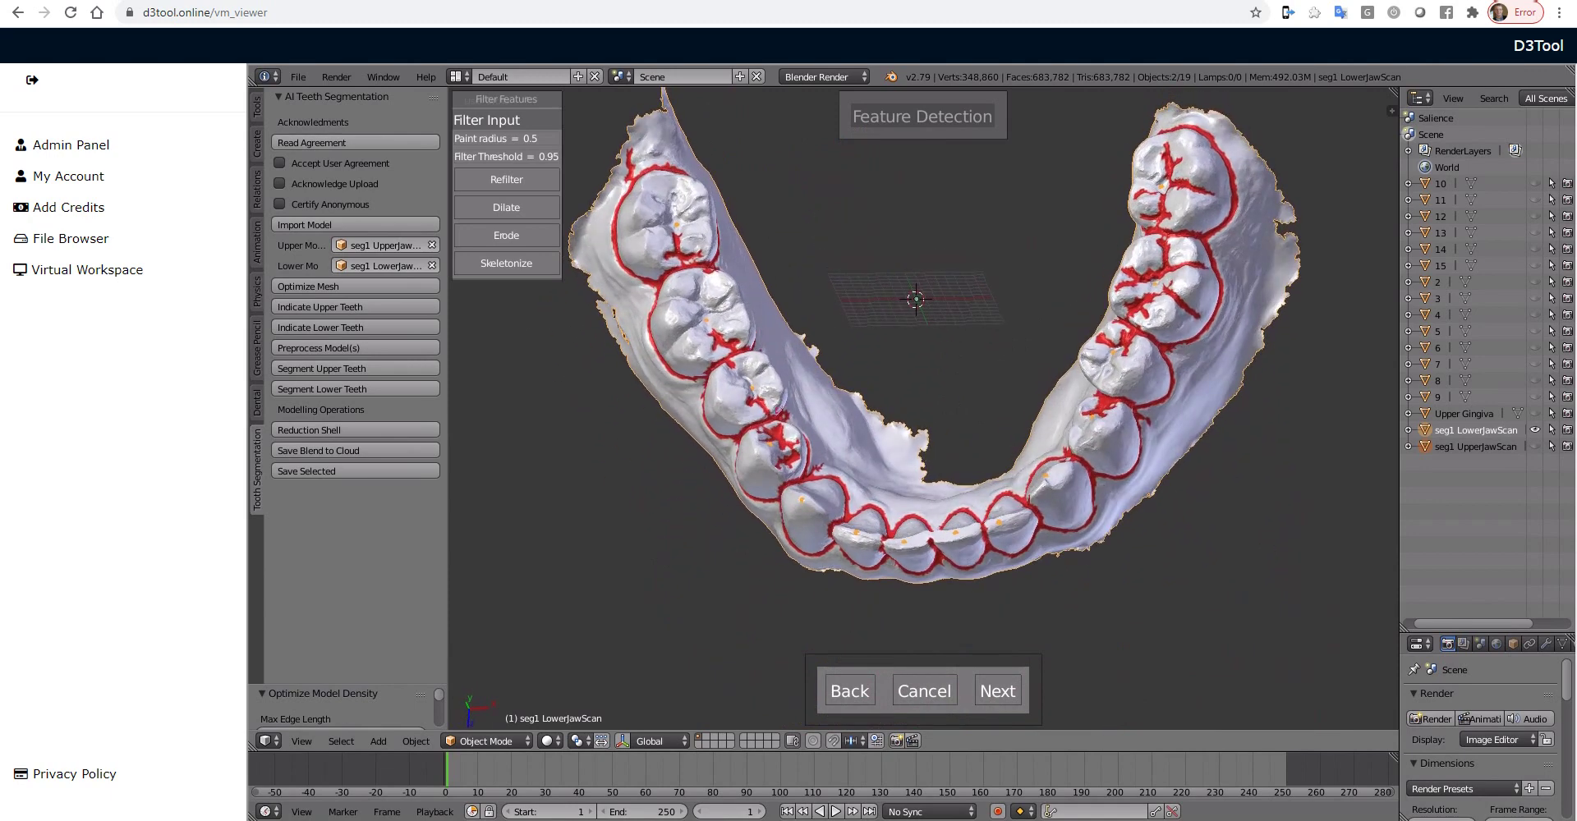
click(520, 264)
Erase a small piece of the red mark on top of the lower left first premolar
scroll(890, 475, up, 8)
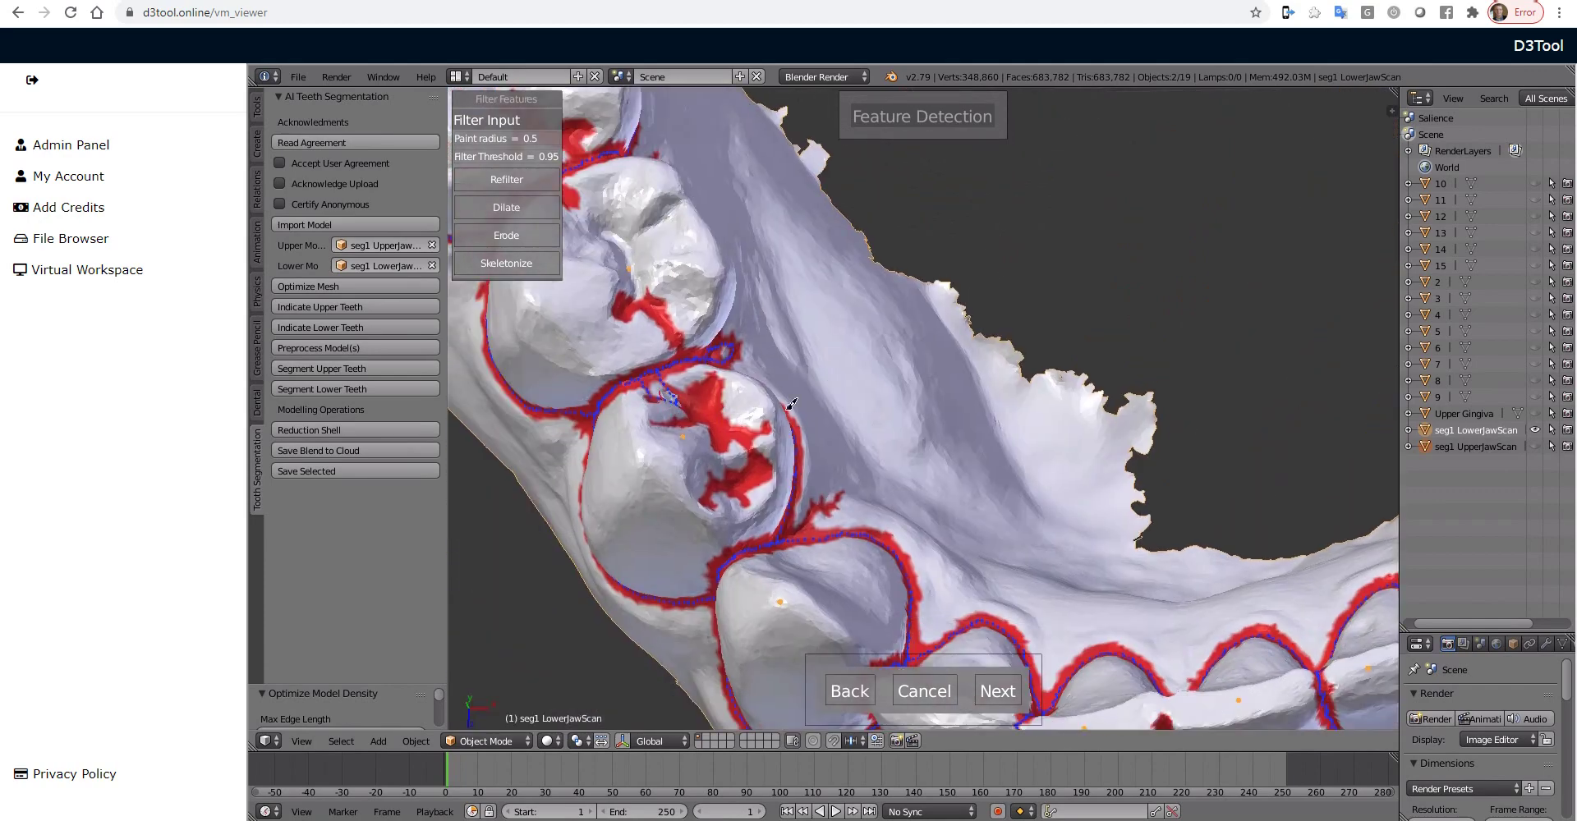
scroll(1205, 420, down, 1)
shift+middle_drag(1205, 420, 908, 423)
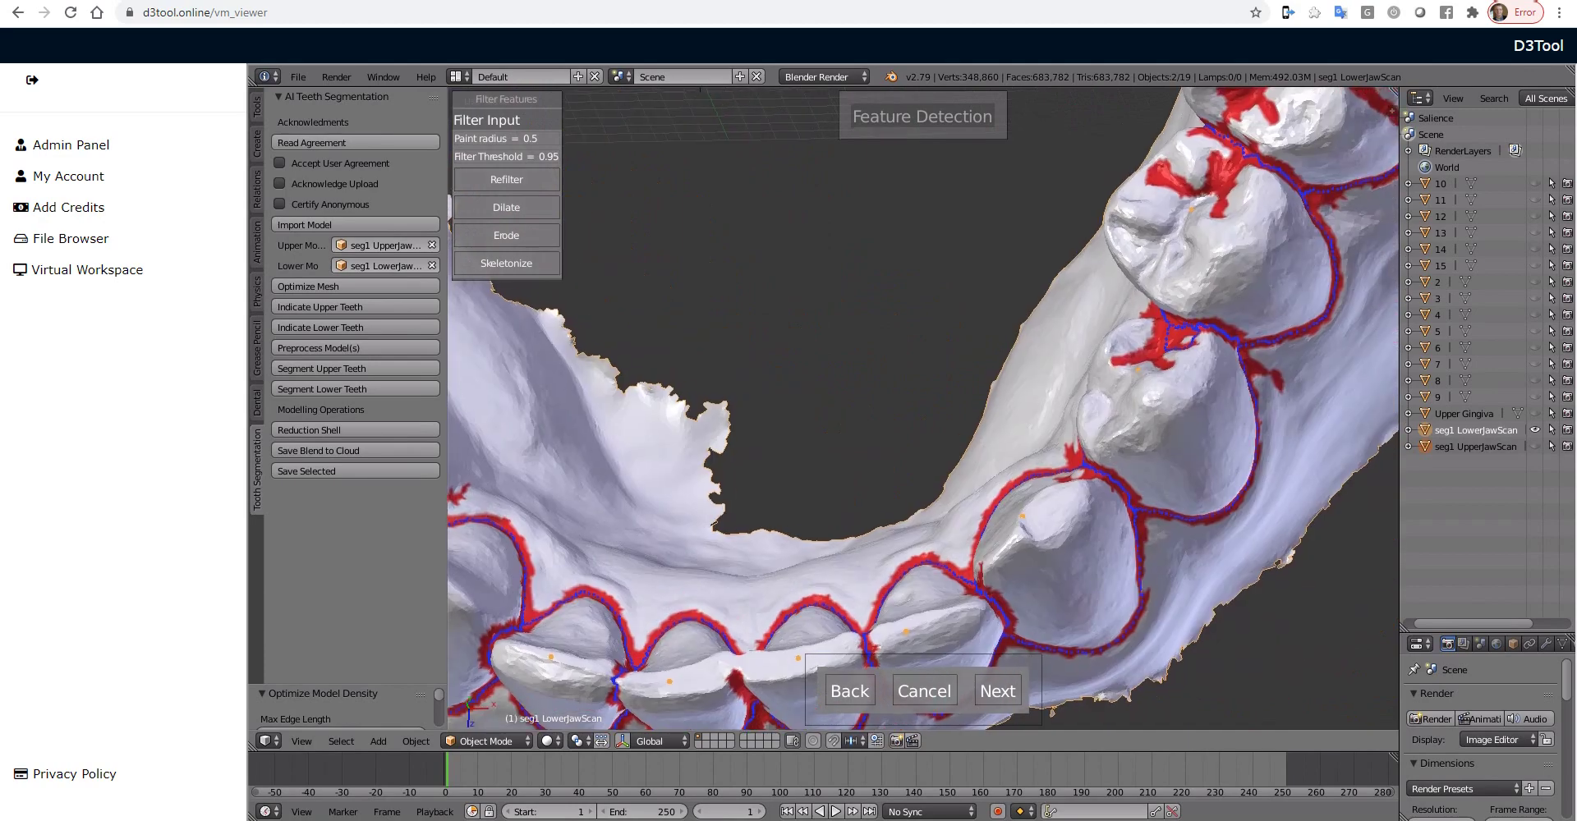
mouse_move(1190, 343)
mouse_down()
mouse_move(1159, 349)
mouse_move(1194, 348)
mouse_up()
scroll(1010, 470, down, 5)
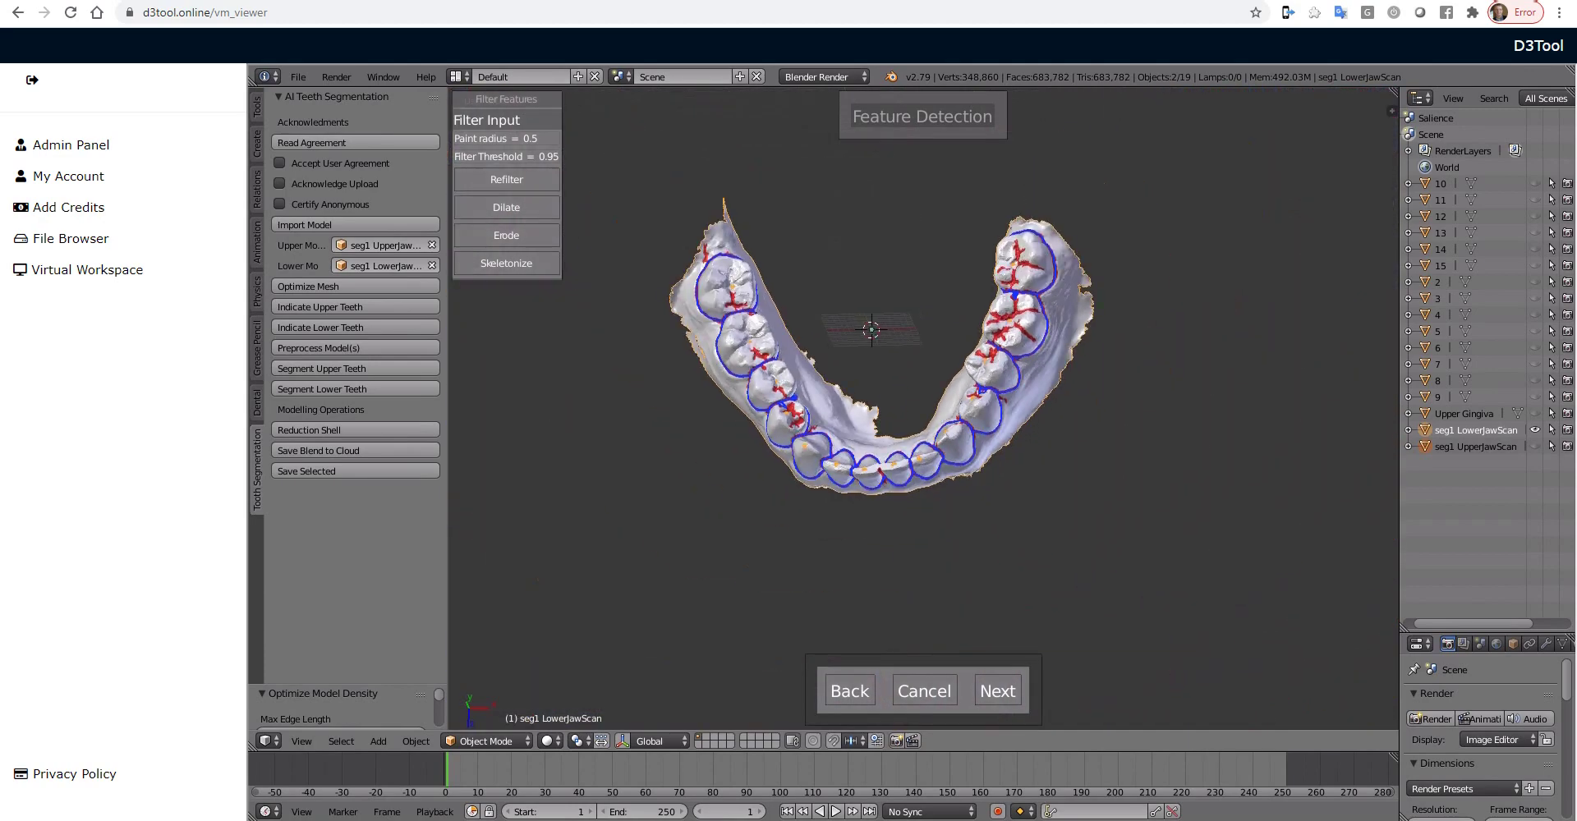
Touch up the red margin between the two lower central incisors and try to advance to patch refinement
scroll(872, 328, up, 1)
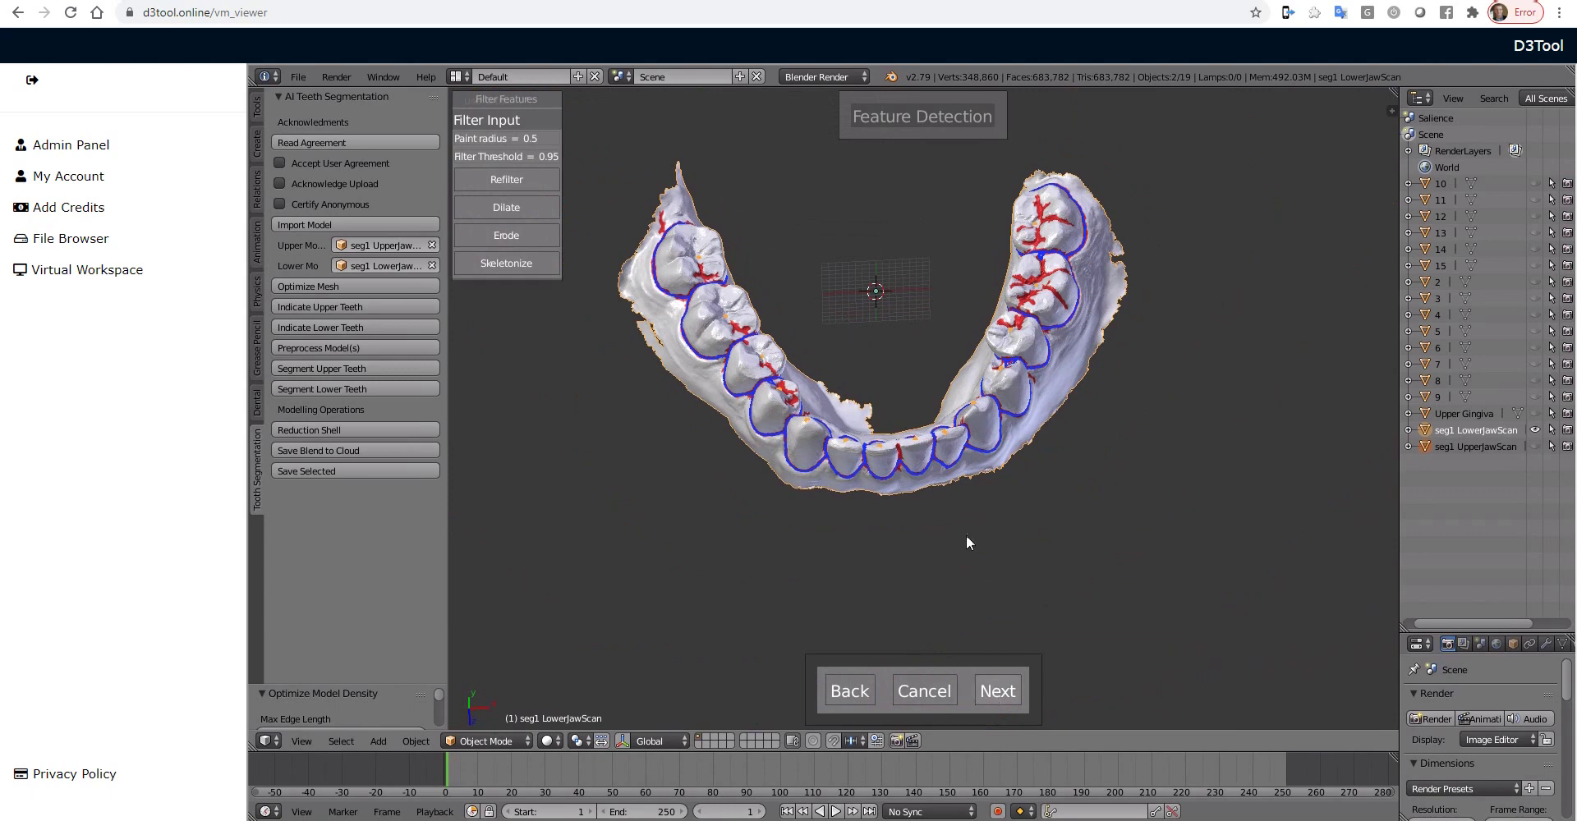
scroll(904, 460, up, 3)
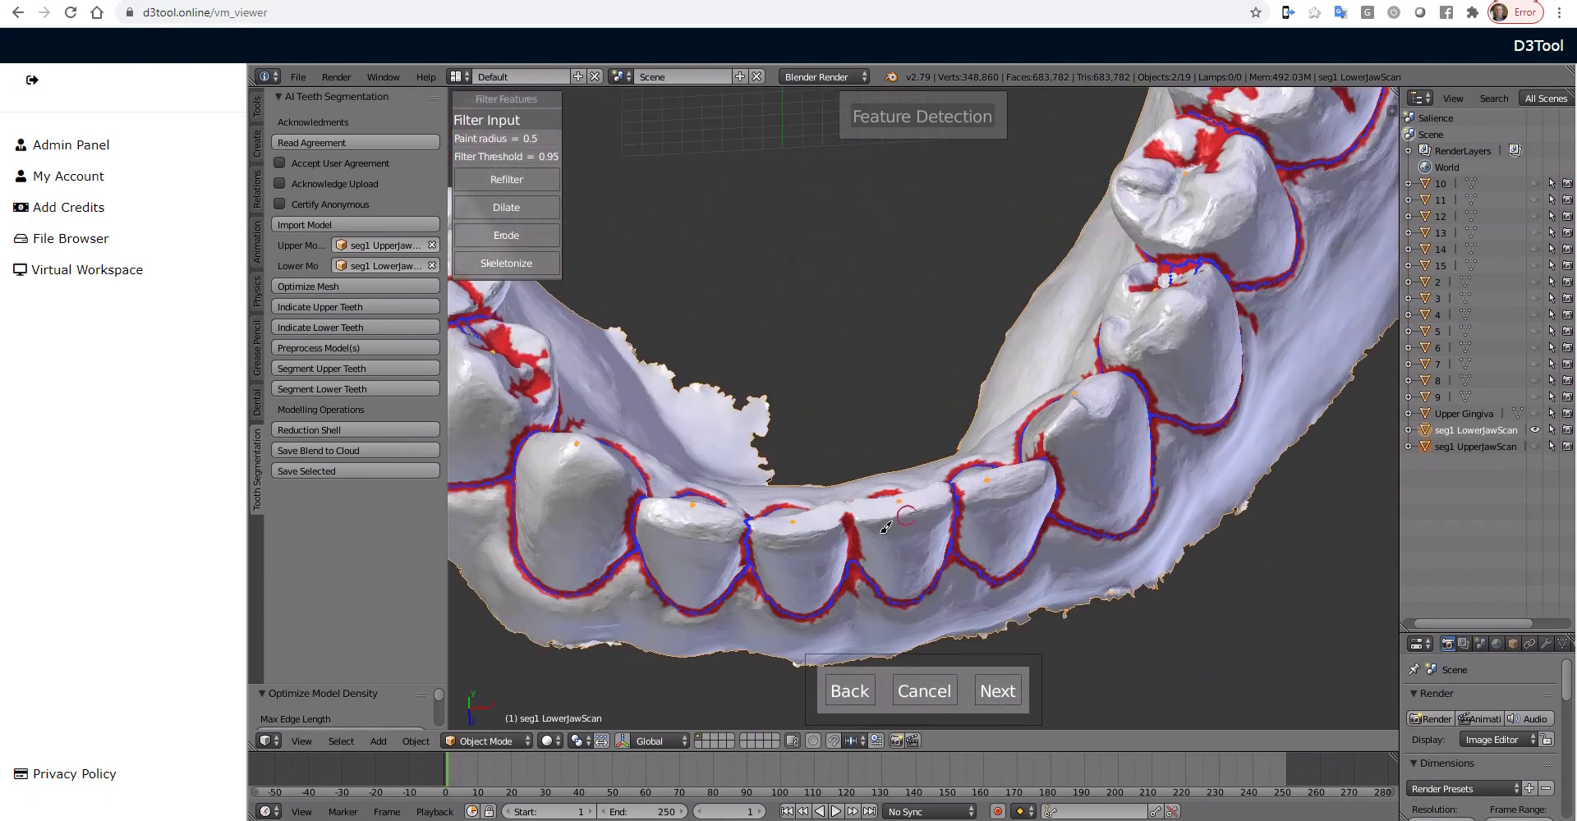
mouse_move(839, 507)
mouse_down()
mouse_move(843, 522)
mouse_move(851, 504)
mouse_up()
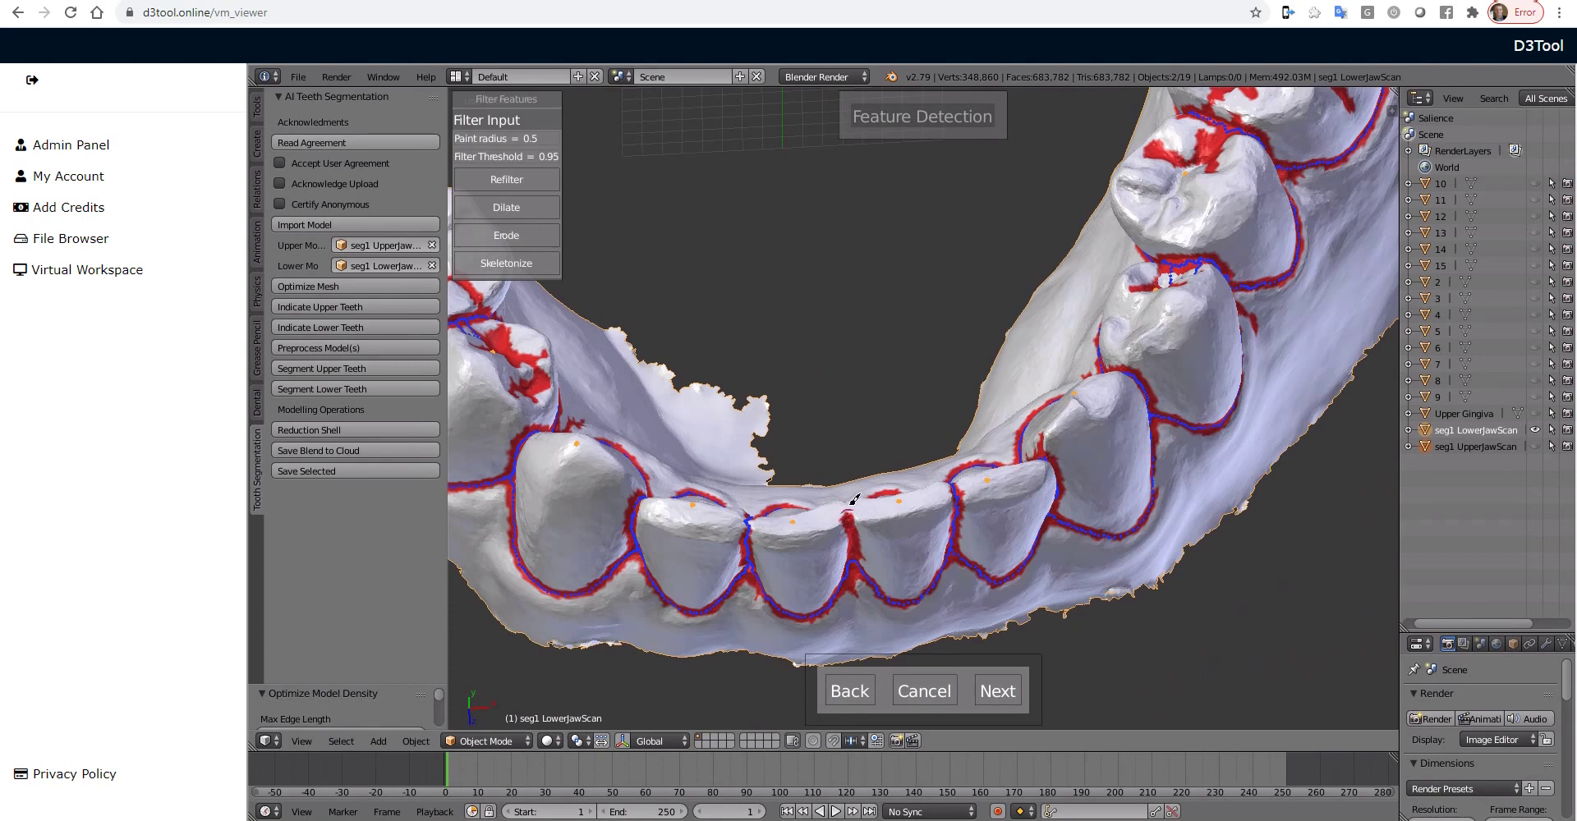
click(1010, 696)
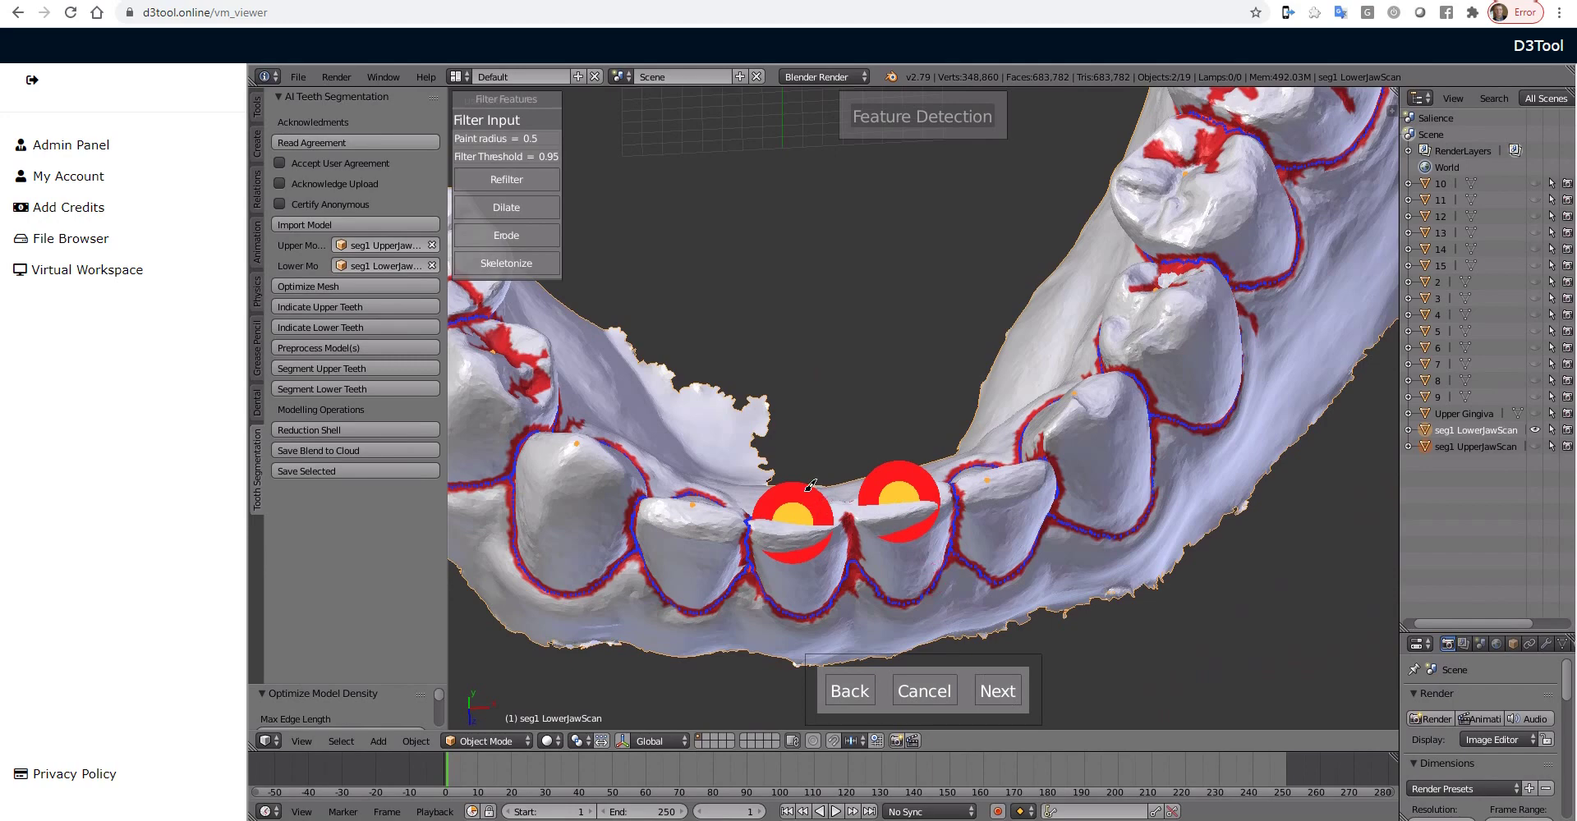
Bridge the gap in the red margin between the two flagged lower central incisors and advance to patch refinement
middle_drag(872, 515, 862, 578)
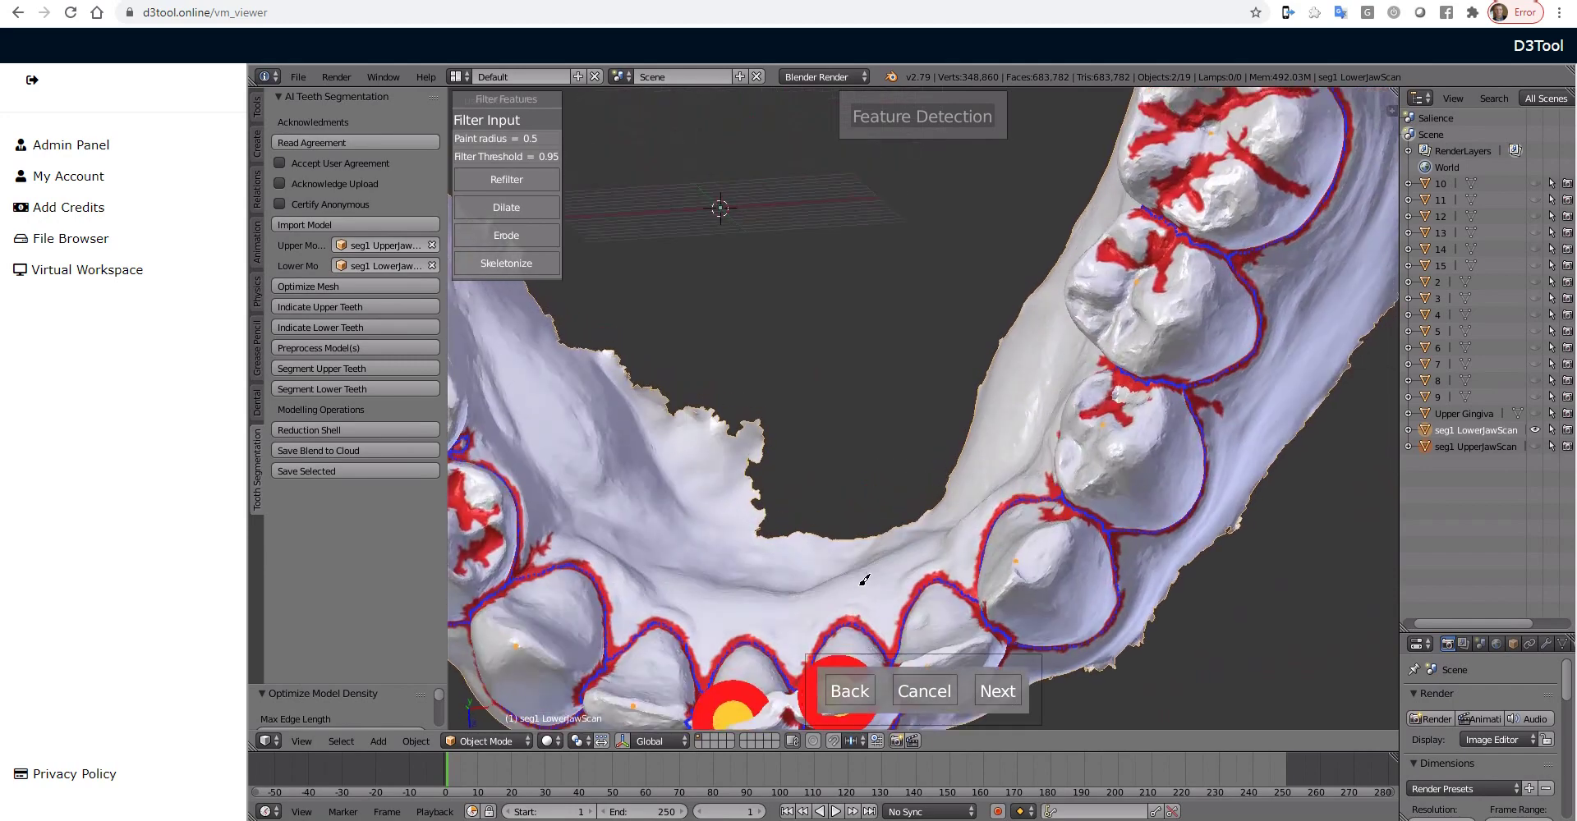
shift+middle_drag(866, 448, 940, 179)
scroll(904, 464, up, 2)
scroll(904, 464, up, 3)
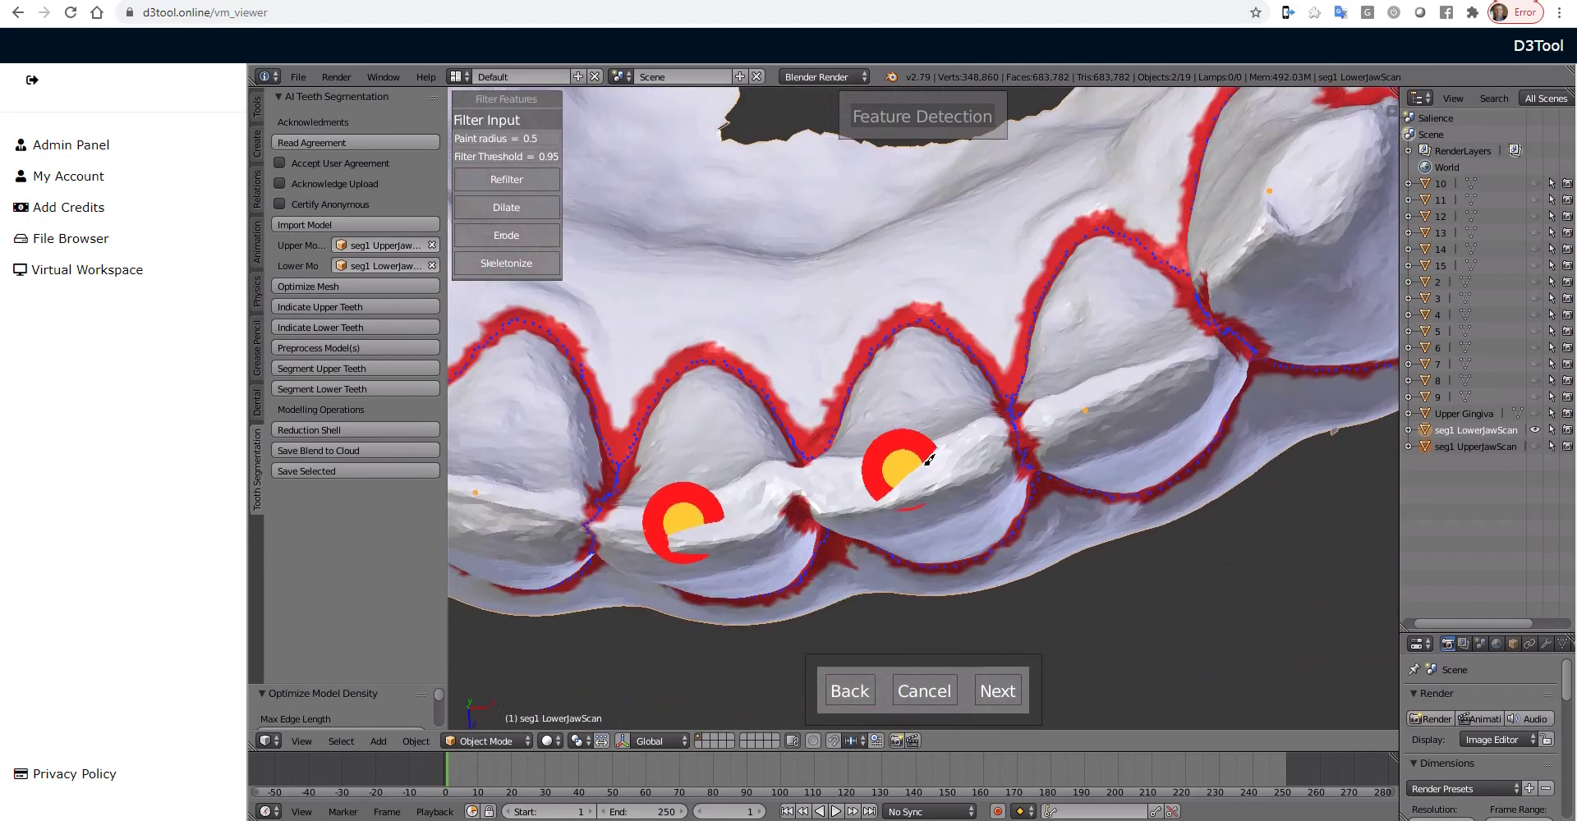
mouse_move(908, 462)
mouse_down()
mouse_move(901, 505)
mouse_move(926, 433)
mouse_up()
middle_drag(926, 433, 998, 490)
click(992, 694)
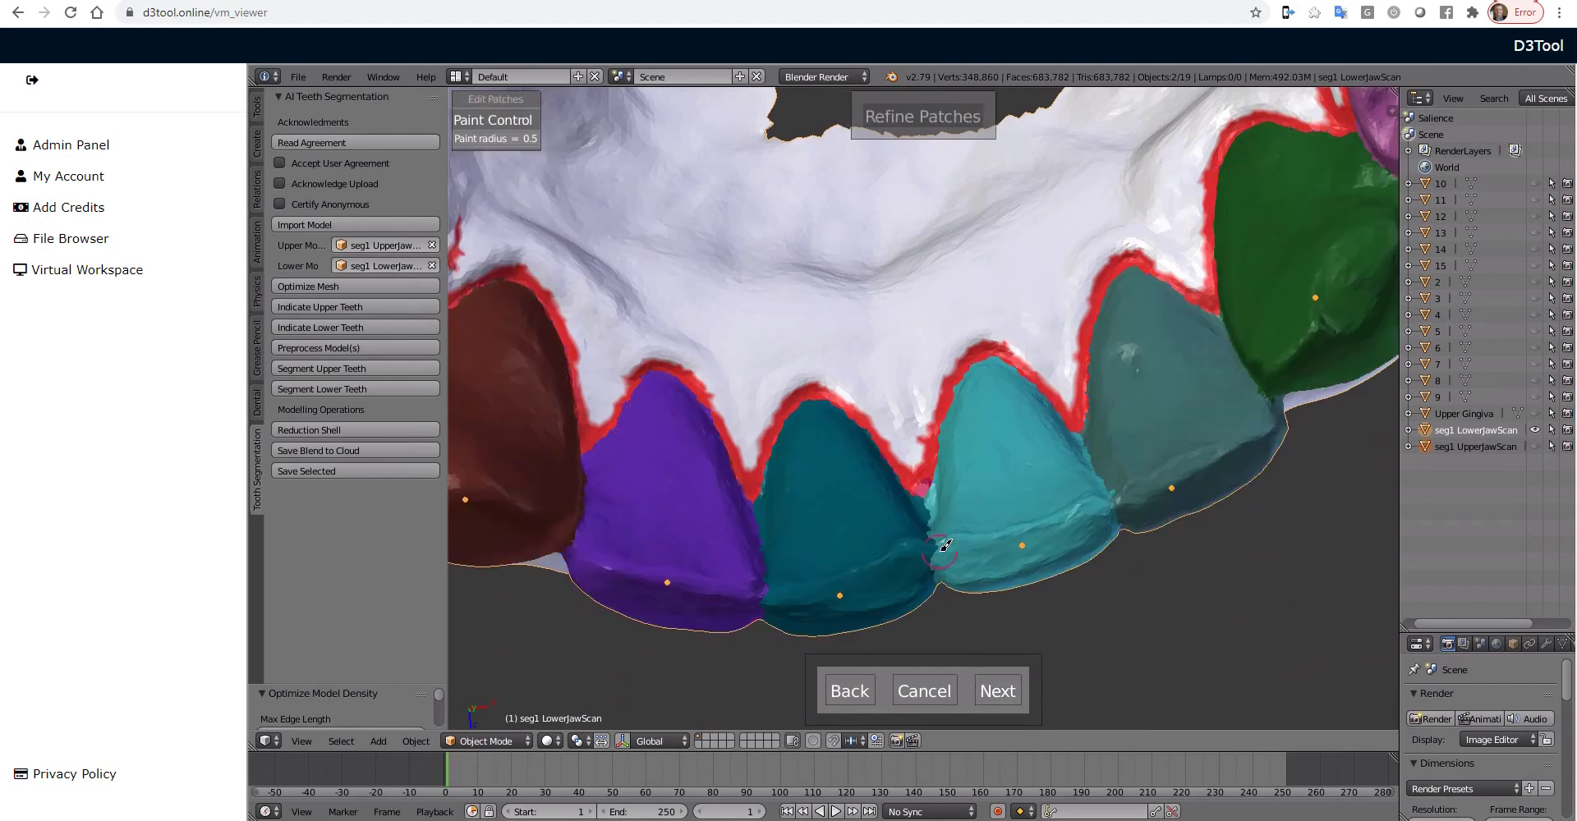
Inspect the lower tooth patches and paint over the uncovered spot on the olive-green lower left first molar
scroll(944, 546, down, 10)
middle_drag(944, 545, 978, 239)
middle_drag(983, 368, 1026, 445)
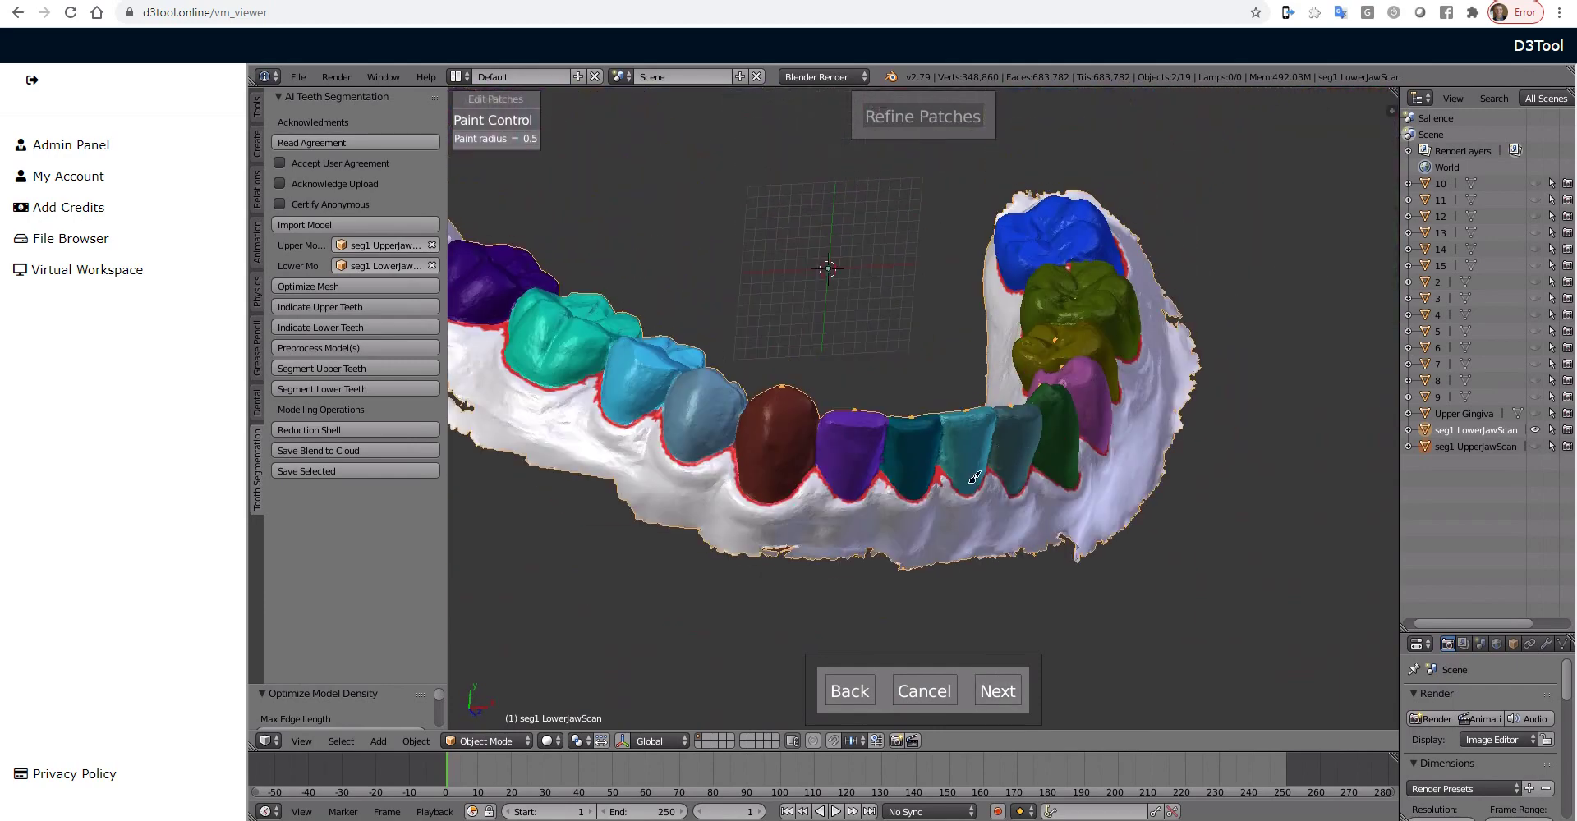
middle_drag(854, 473, 657, 473)
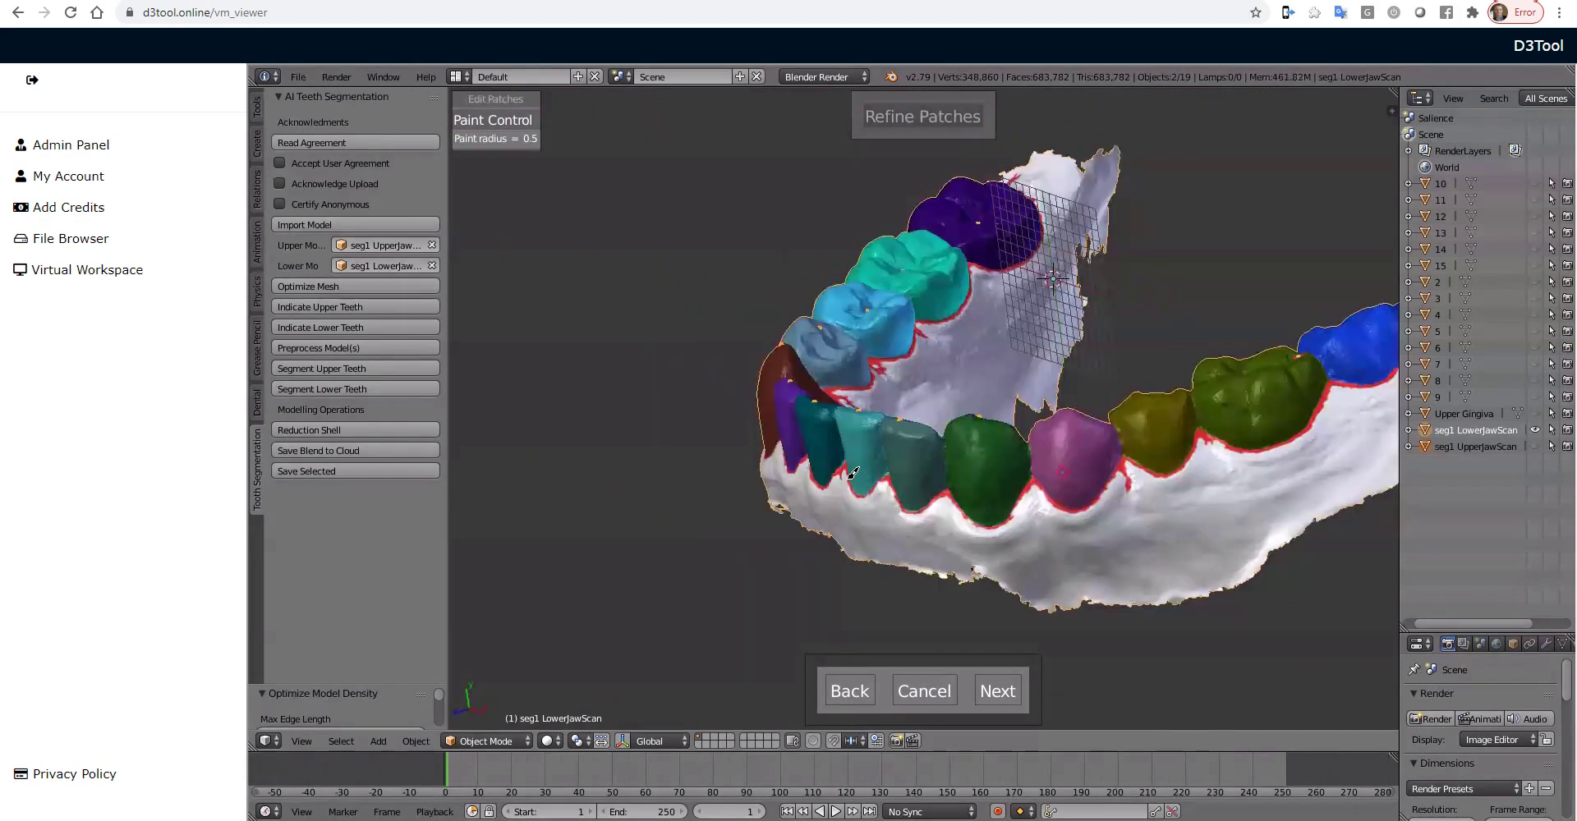
middle_drag(855, 526, 1112, 431)
scroll(1111, 430, up, 6)
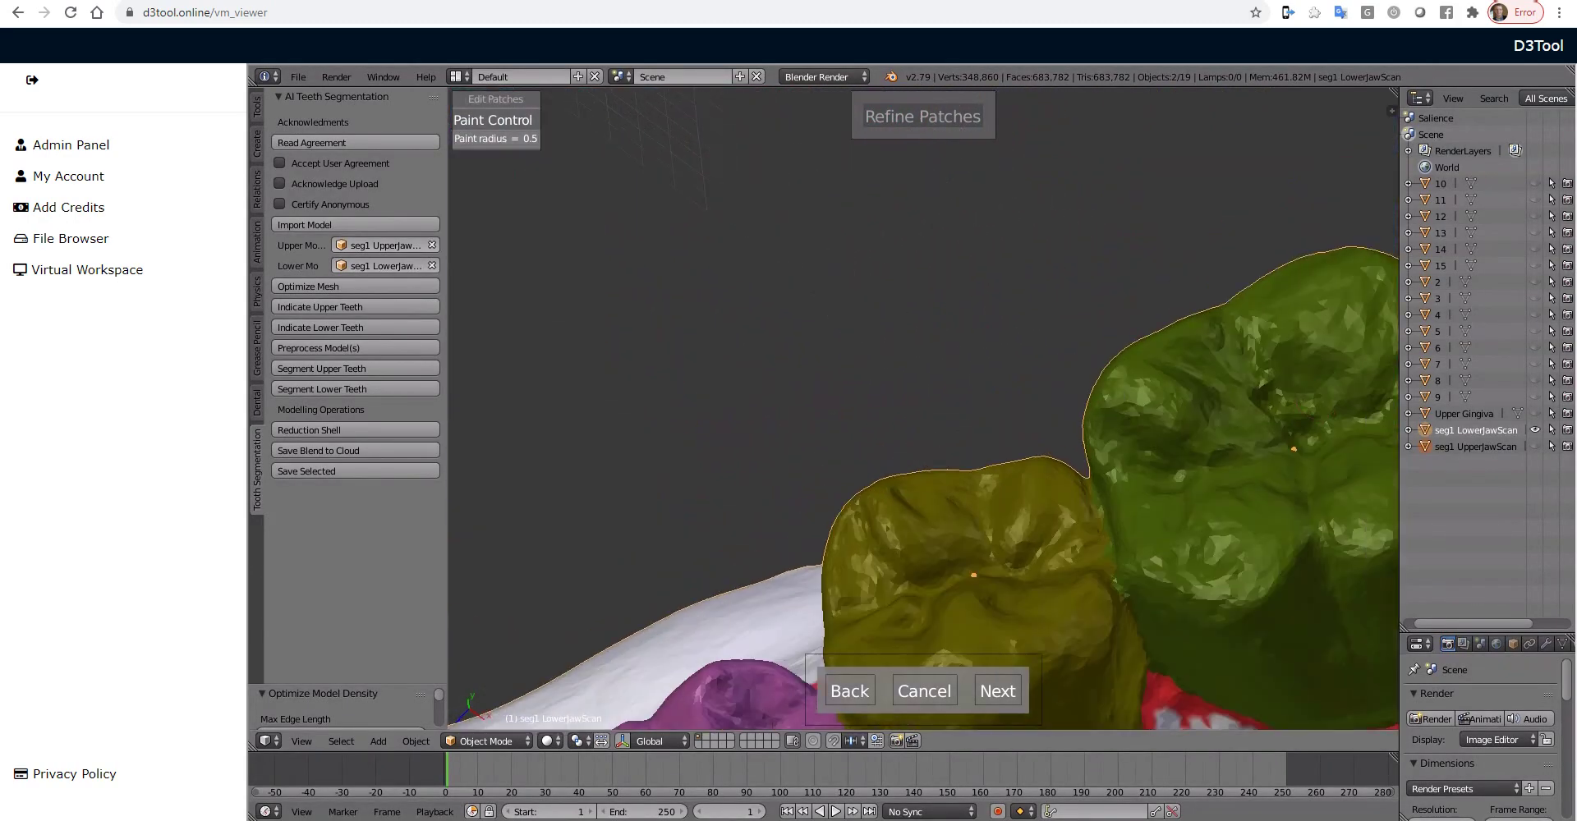
shift+middle_drag(1396, 354, 1033, 425)
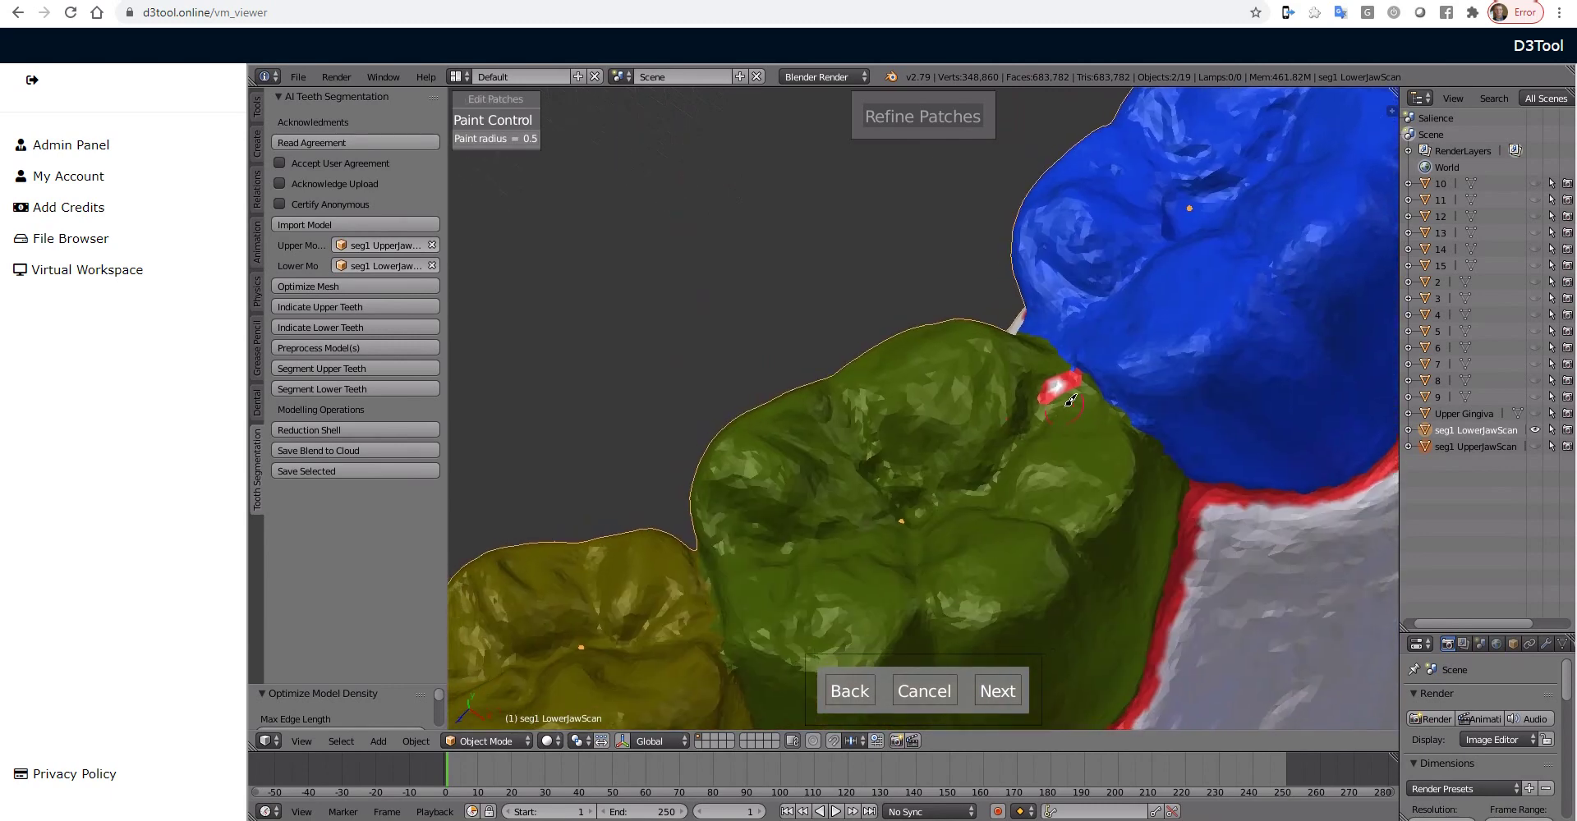
drag(1055, 389, 1070, 385)
Complete the lower teeth segmentation and rate its quality
scroll(1013, 444, down, 5)
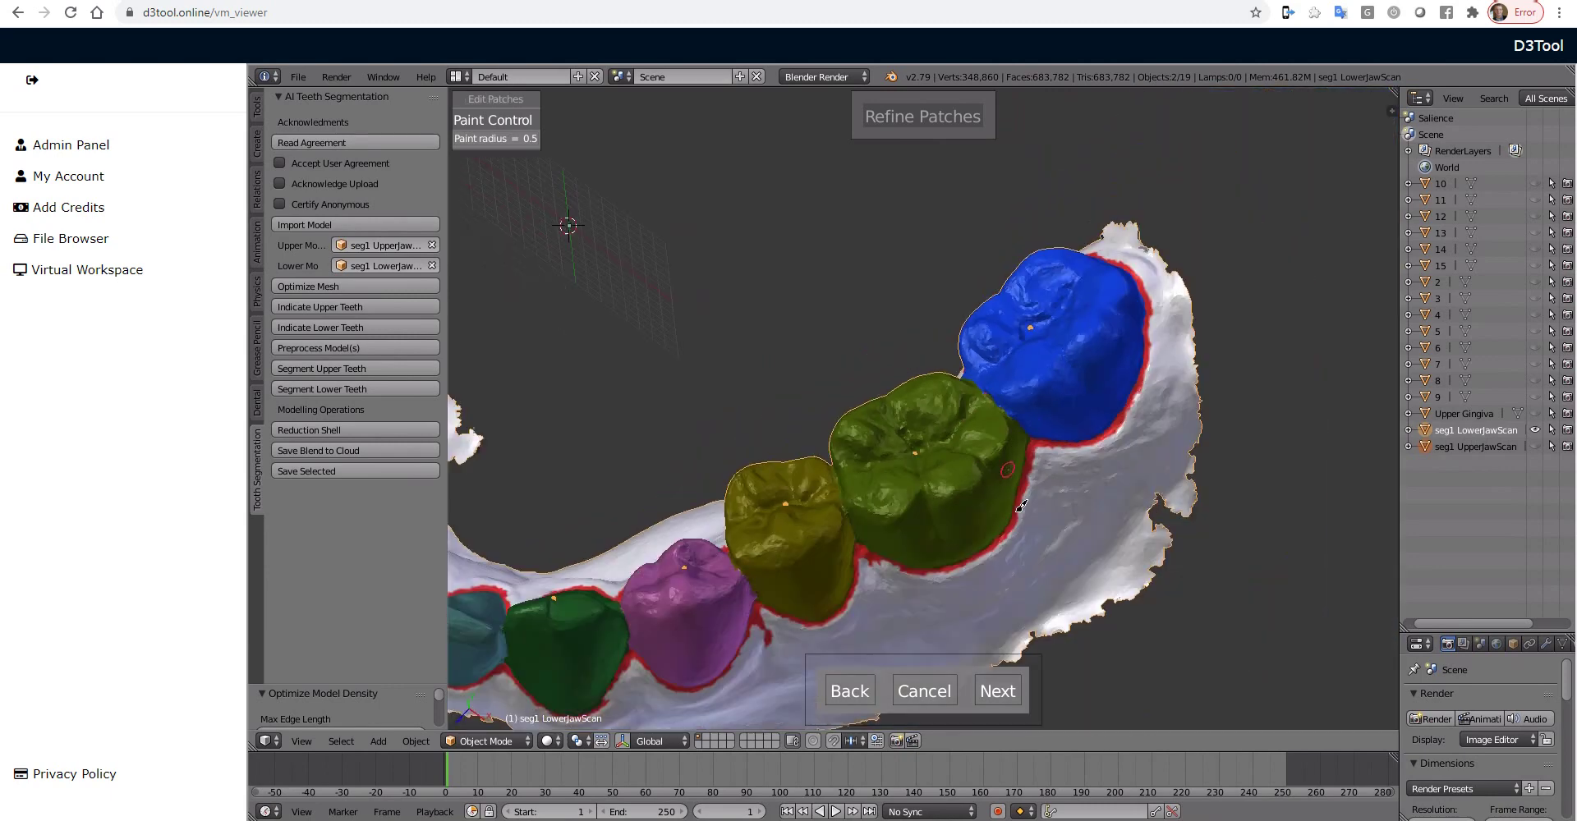
click(1005, 693)
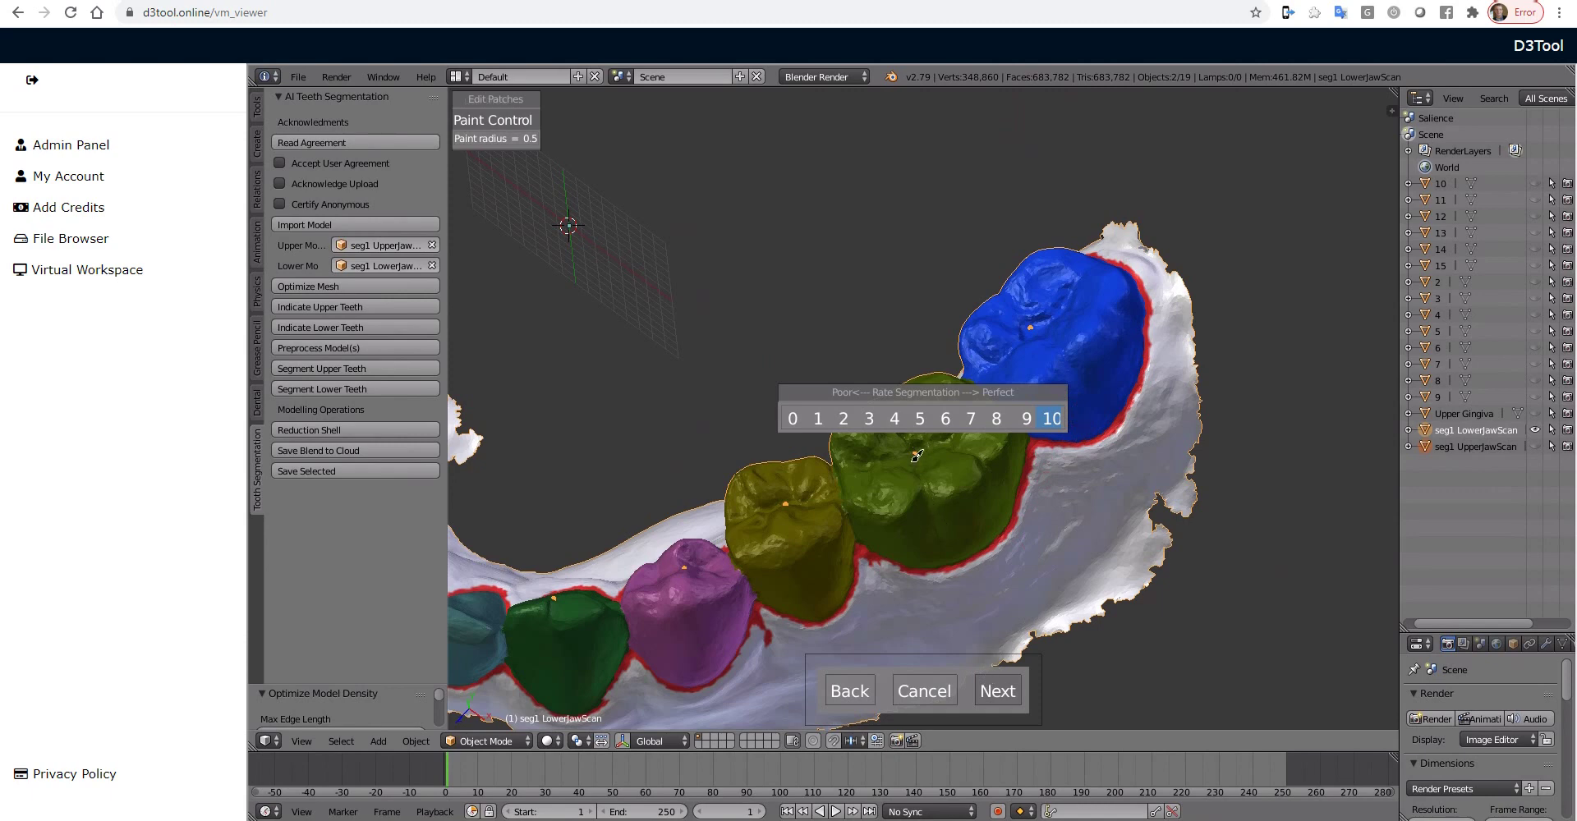
click(909, 416)
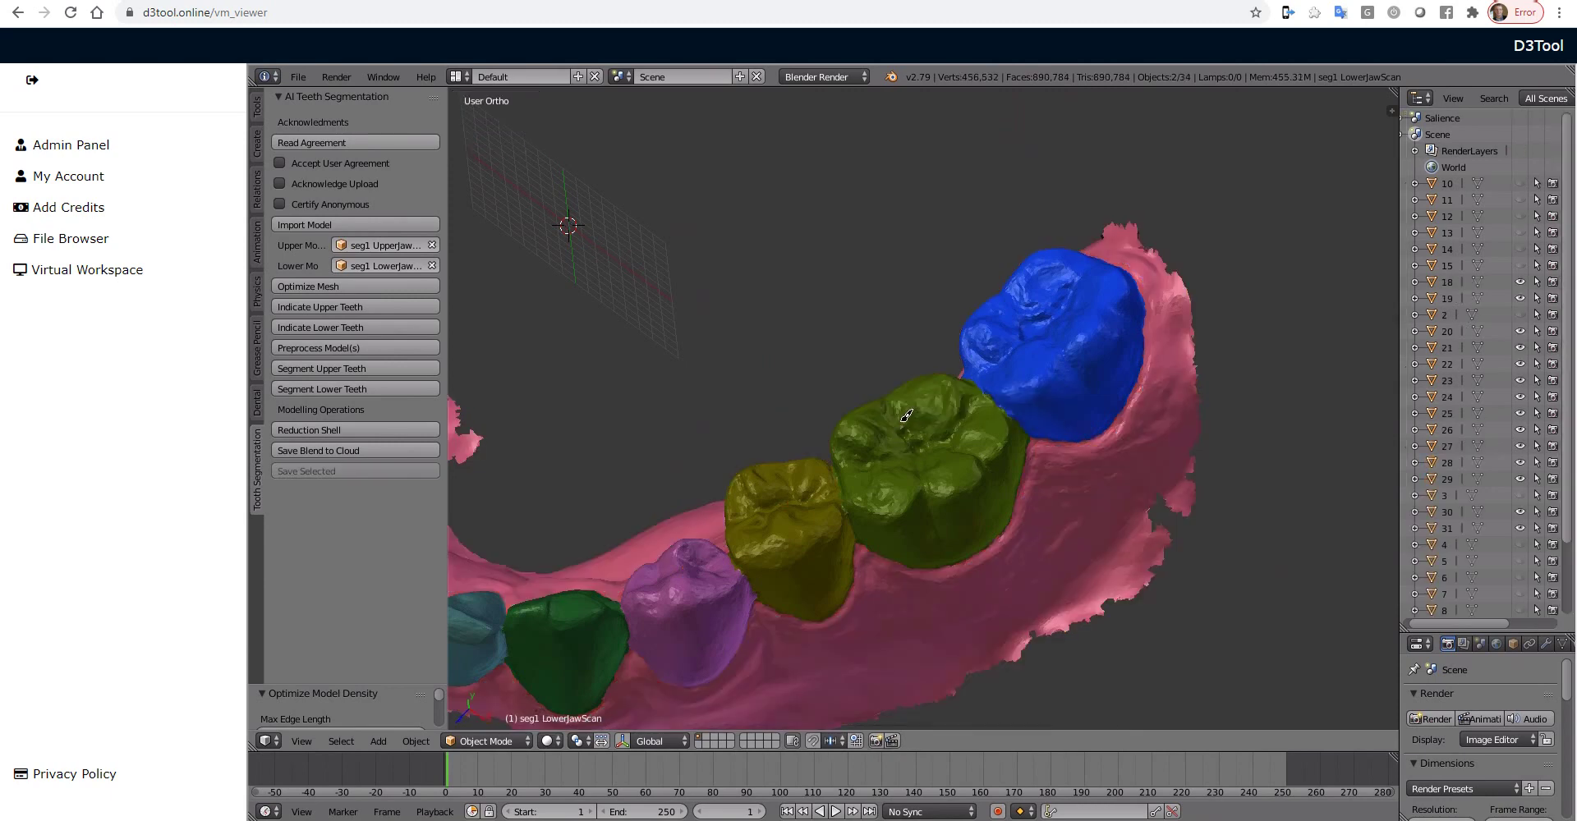
Unhide all objects and hide the original upper and lower jaw scans so only the segmented teeth and gingiva show
scroll(867, 487, down, 5)
middle_drag(925, 538, 1052, 279)
shift+middle_drag(958, 366, 1055, 328)
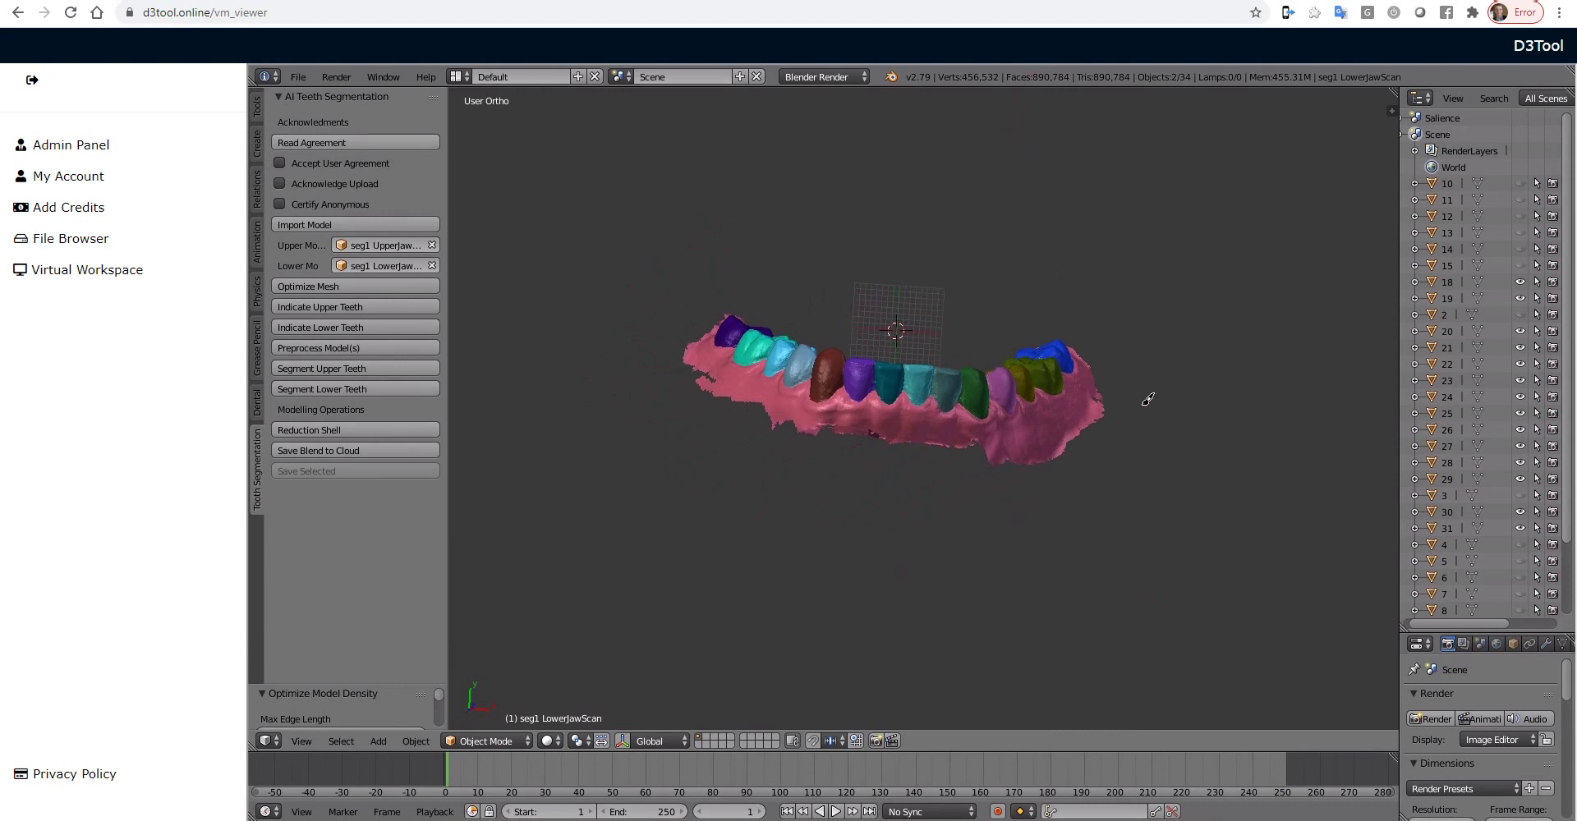
scroll(1142, 402, up, 1)
middle_drag(667, 281, 640, 316)
scroll(760, 341, up, 1)
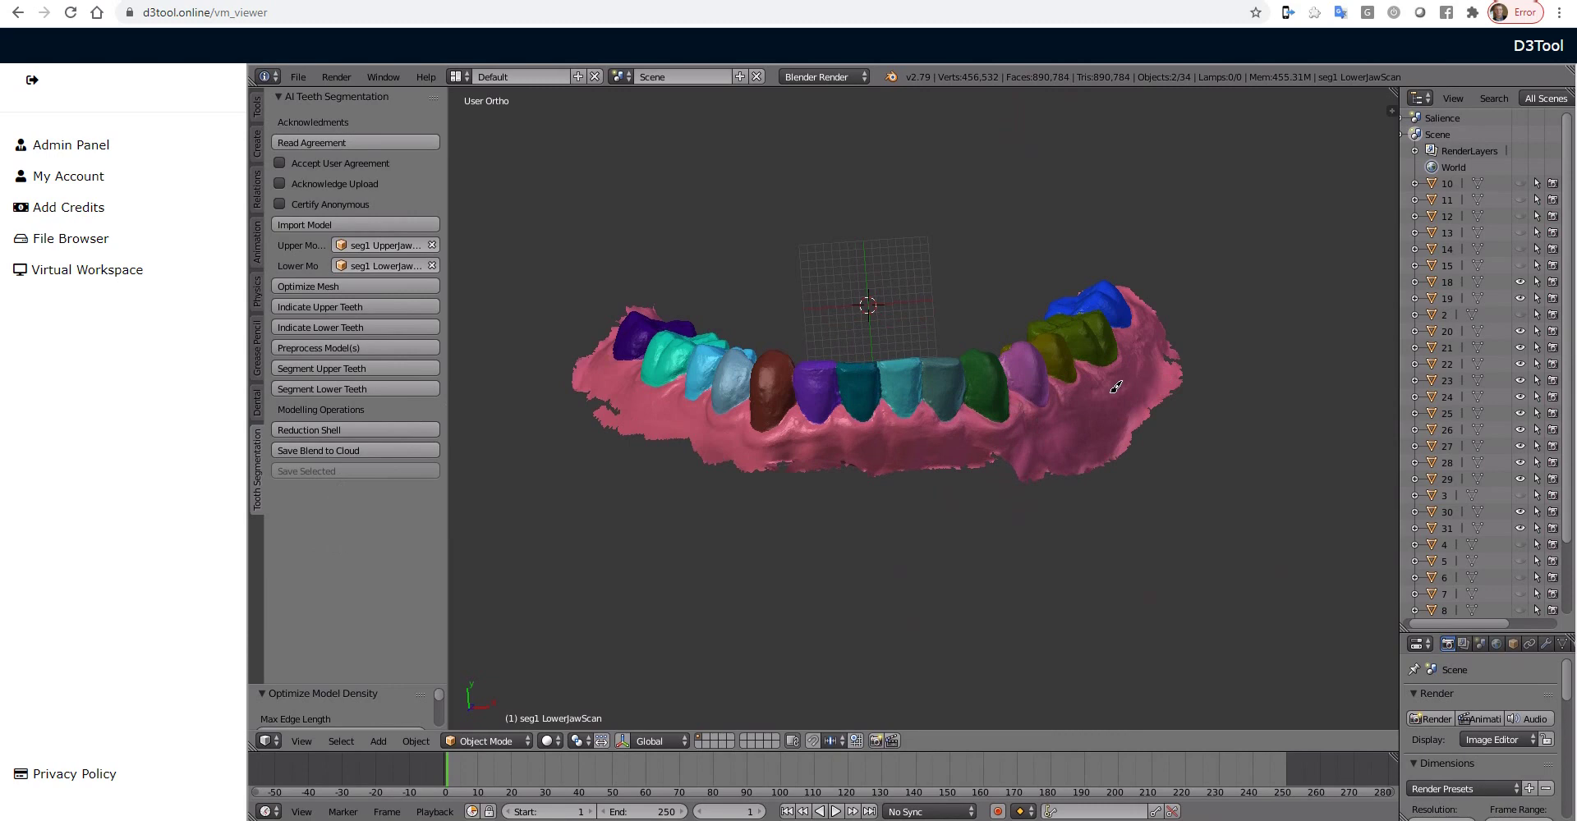
key(alt+h)
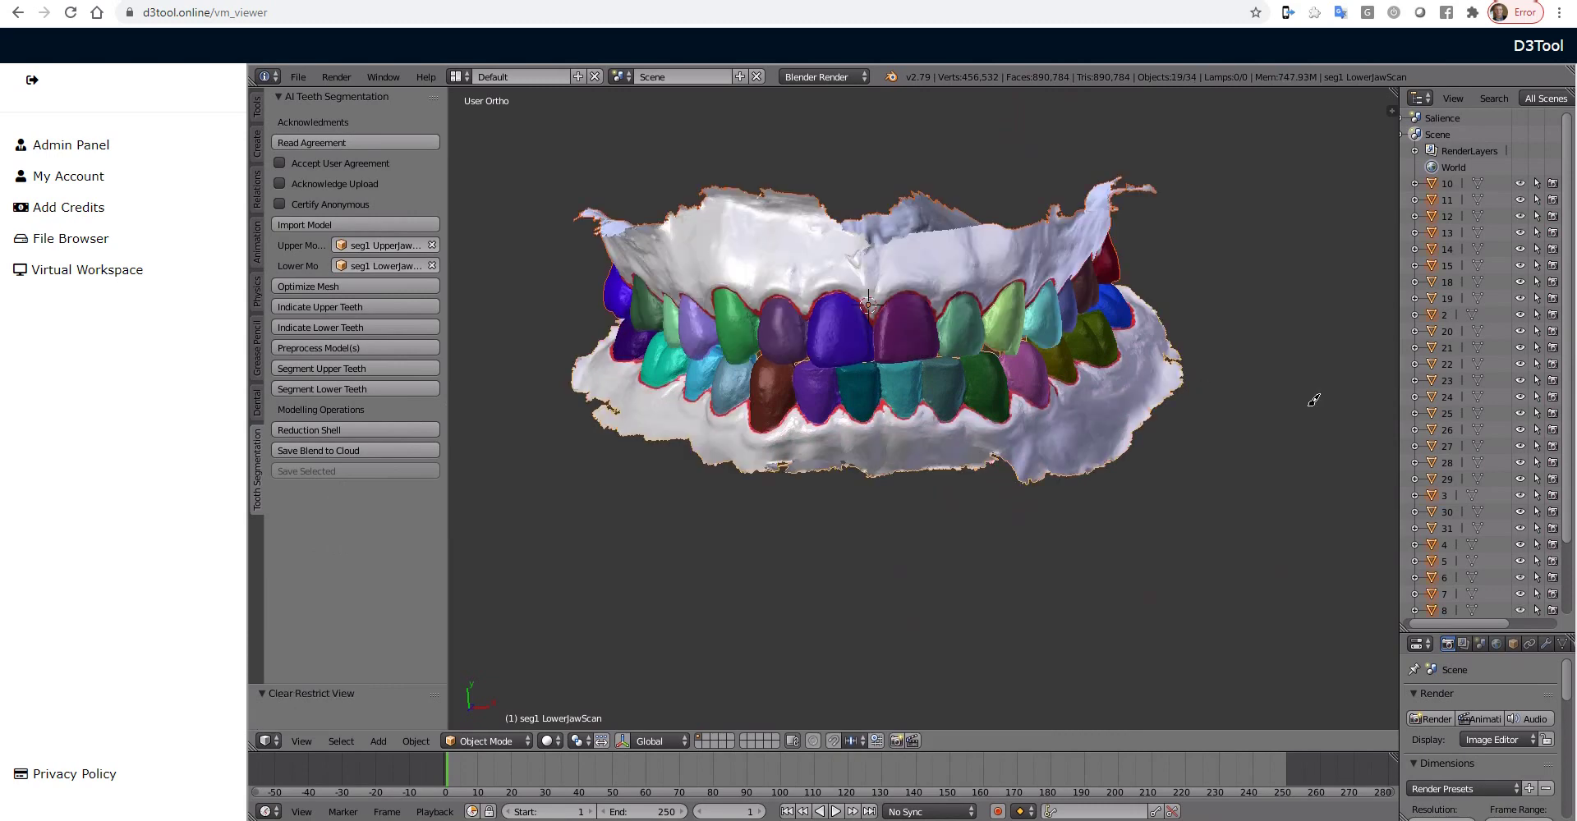
scroll(1493, 377, down, 5)
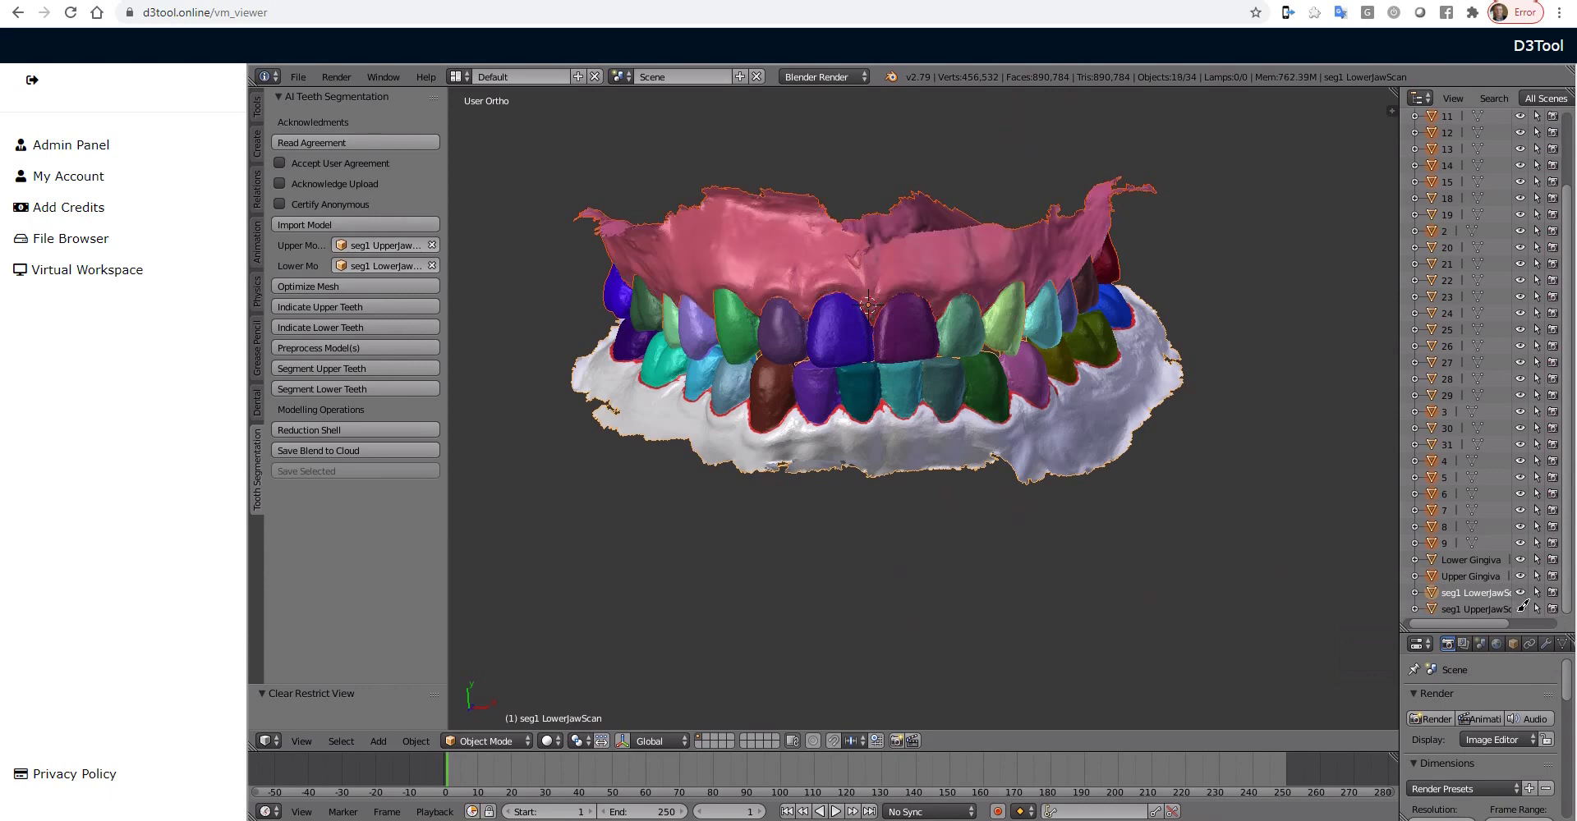
click(1520, 609)
click(1521, 592)
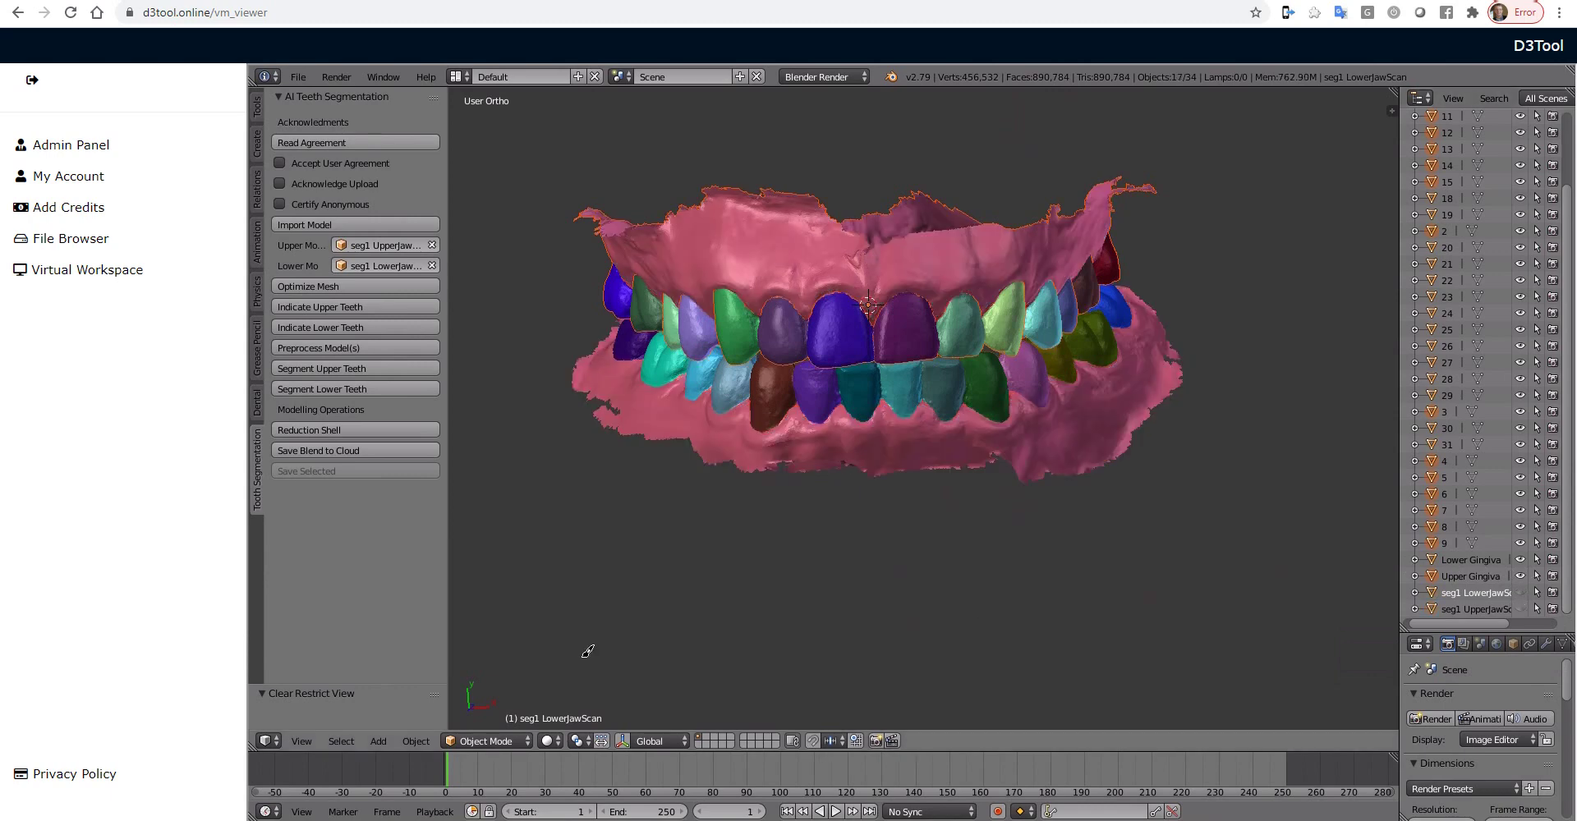
Select individual lower front teeth, including 25 and 27, to check their numbered objects in the scene list
scroll(651, 536, up, 1)
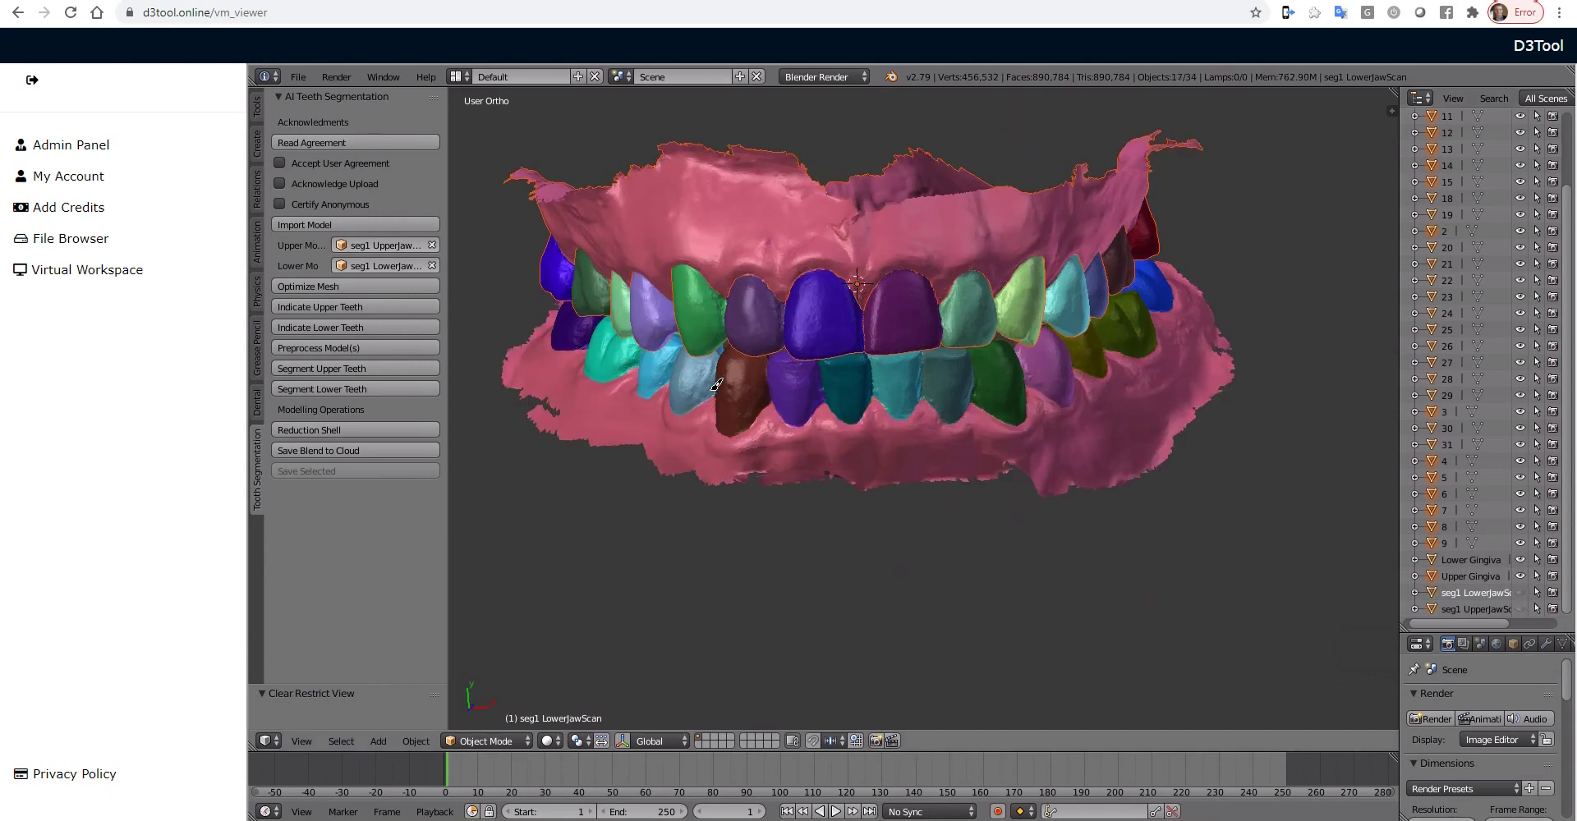
right_click(763, 385)
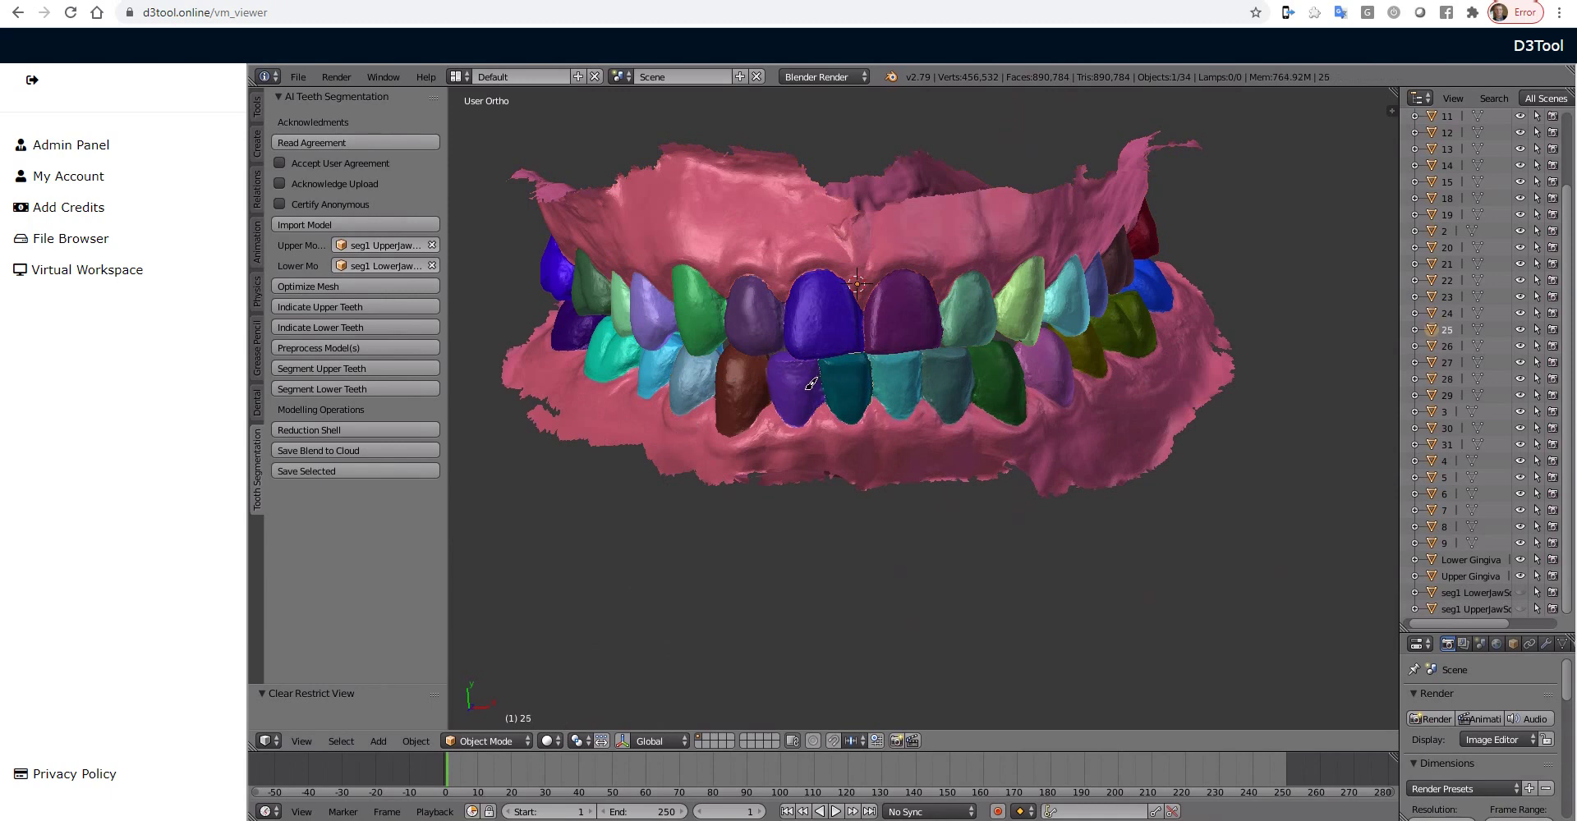
right_click(759, 386)
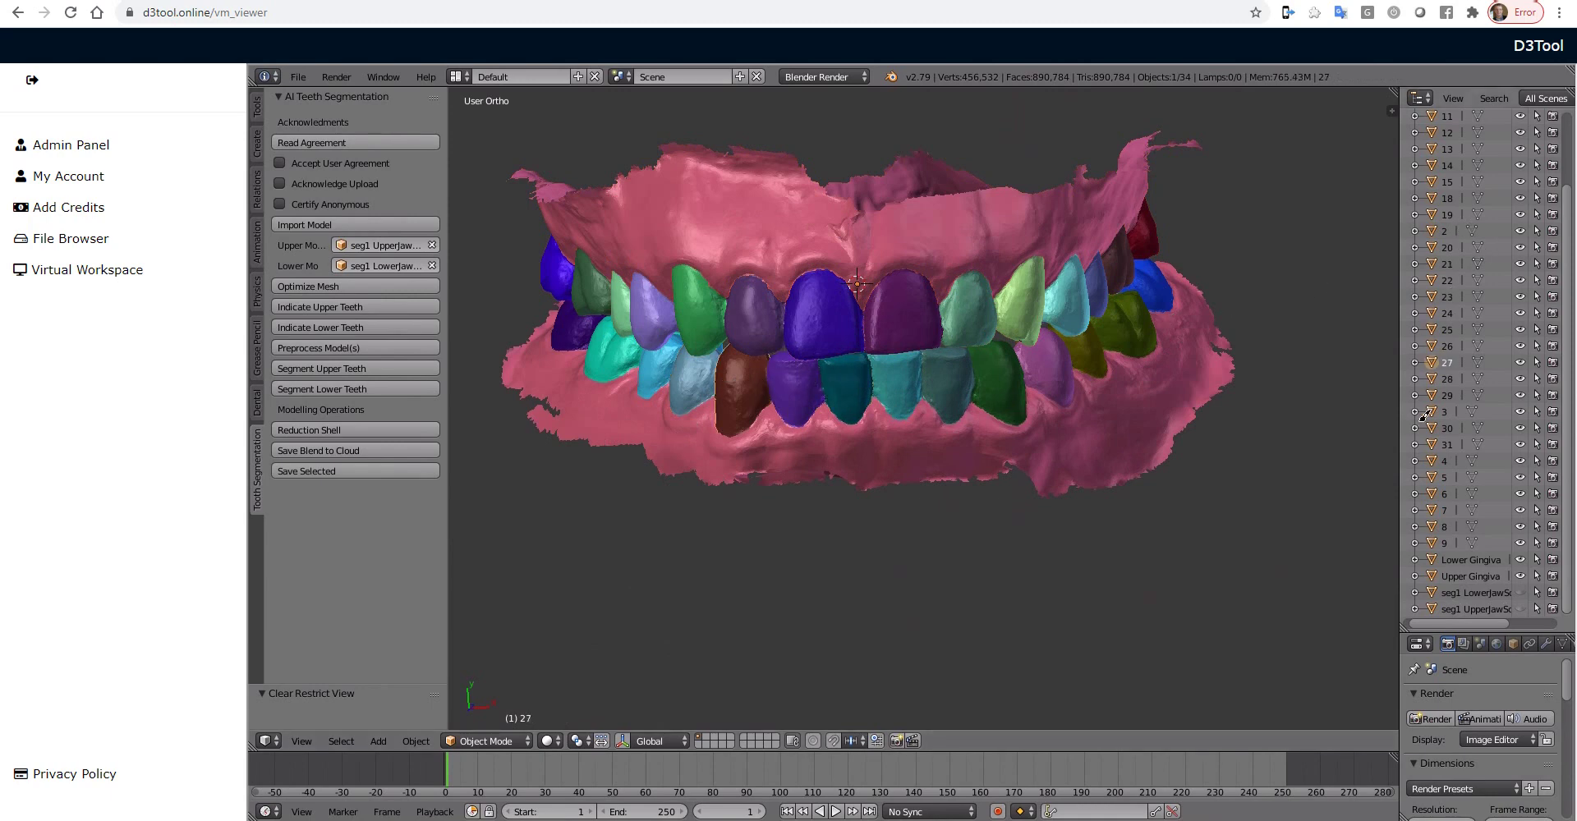
scroll(1452, 278, up, 5)
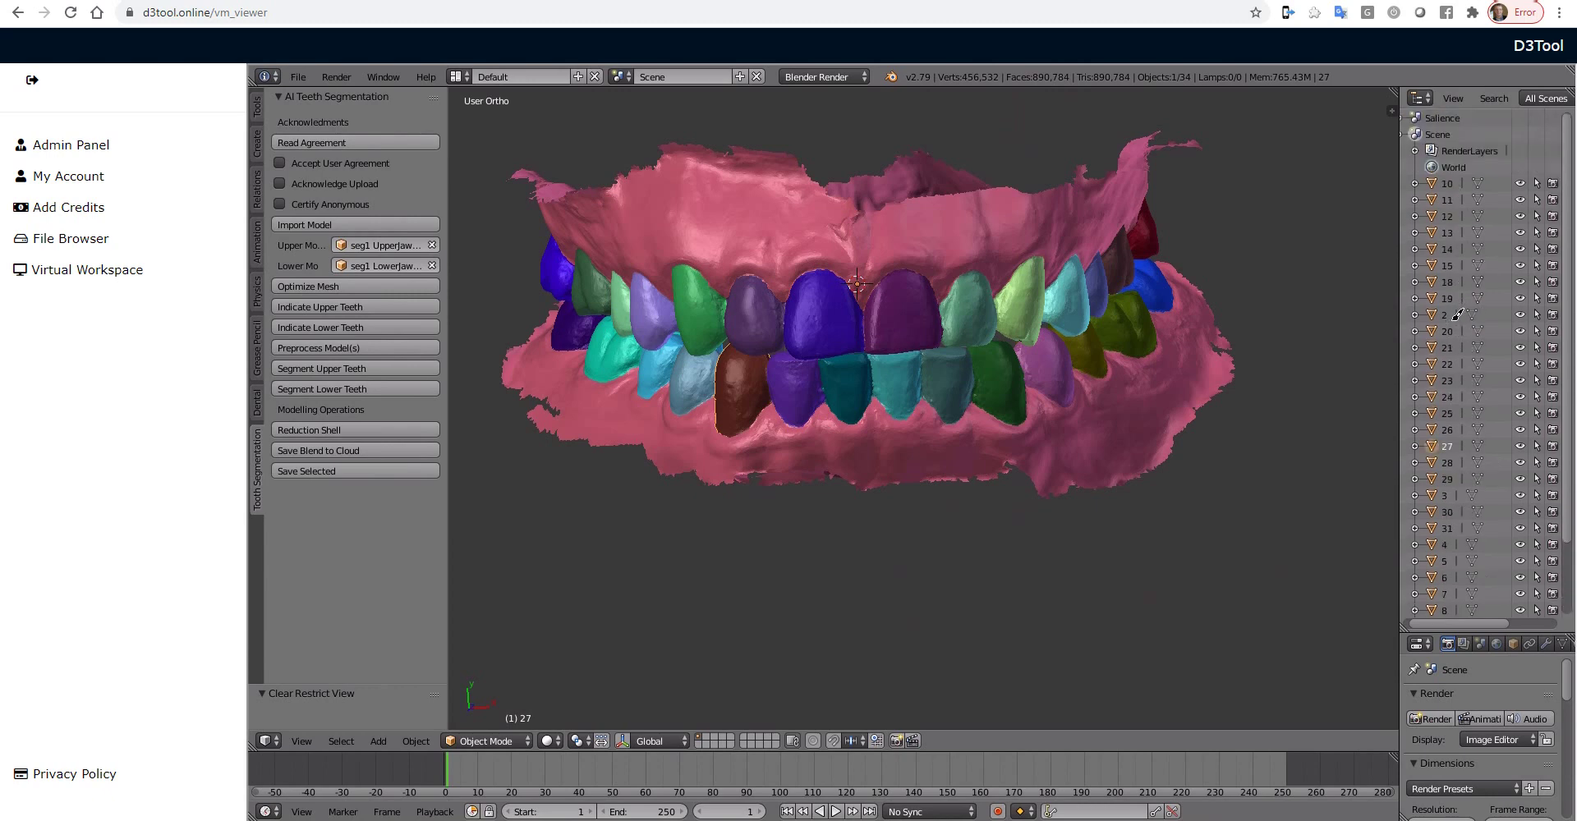
scroll(1458, 314, down, 2)
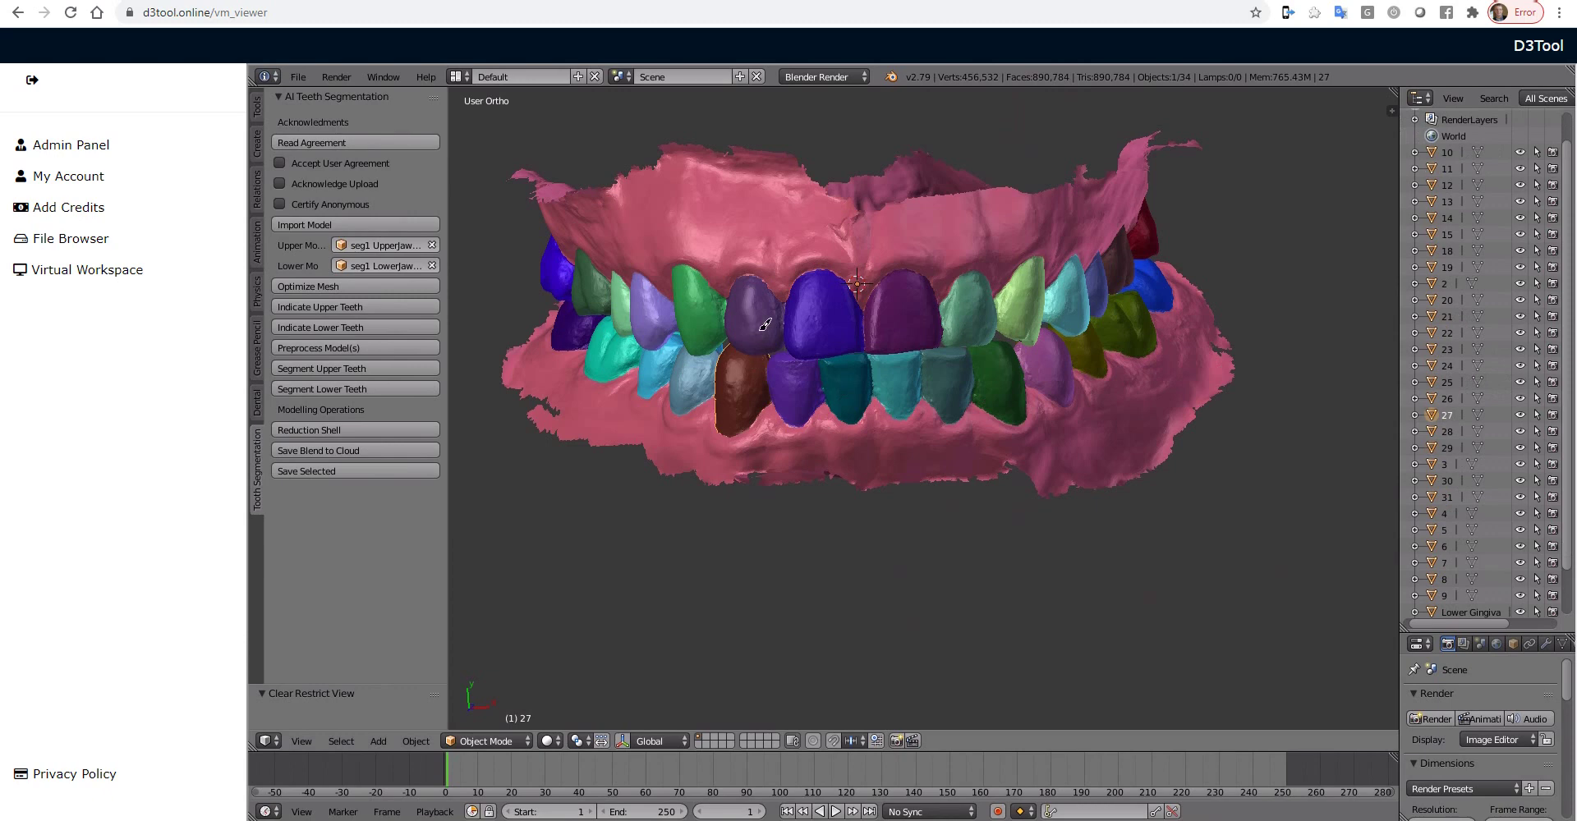
Add the upper teeth 5 through 12 to the selection
middle_drag(771, 324, 776, 324)
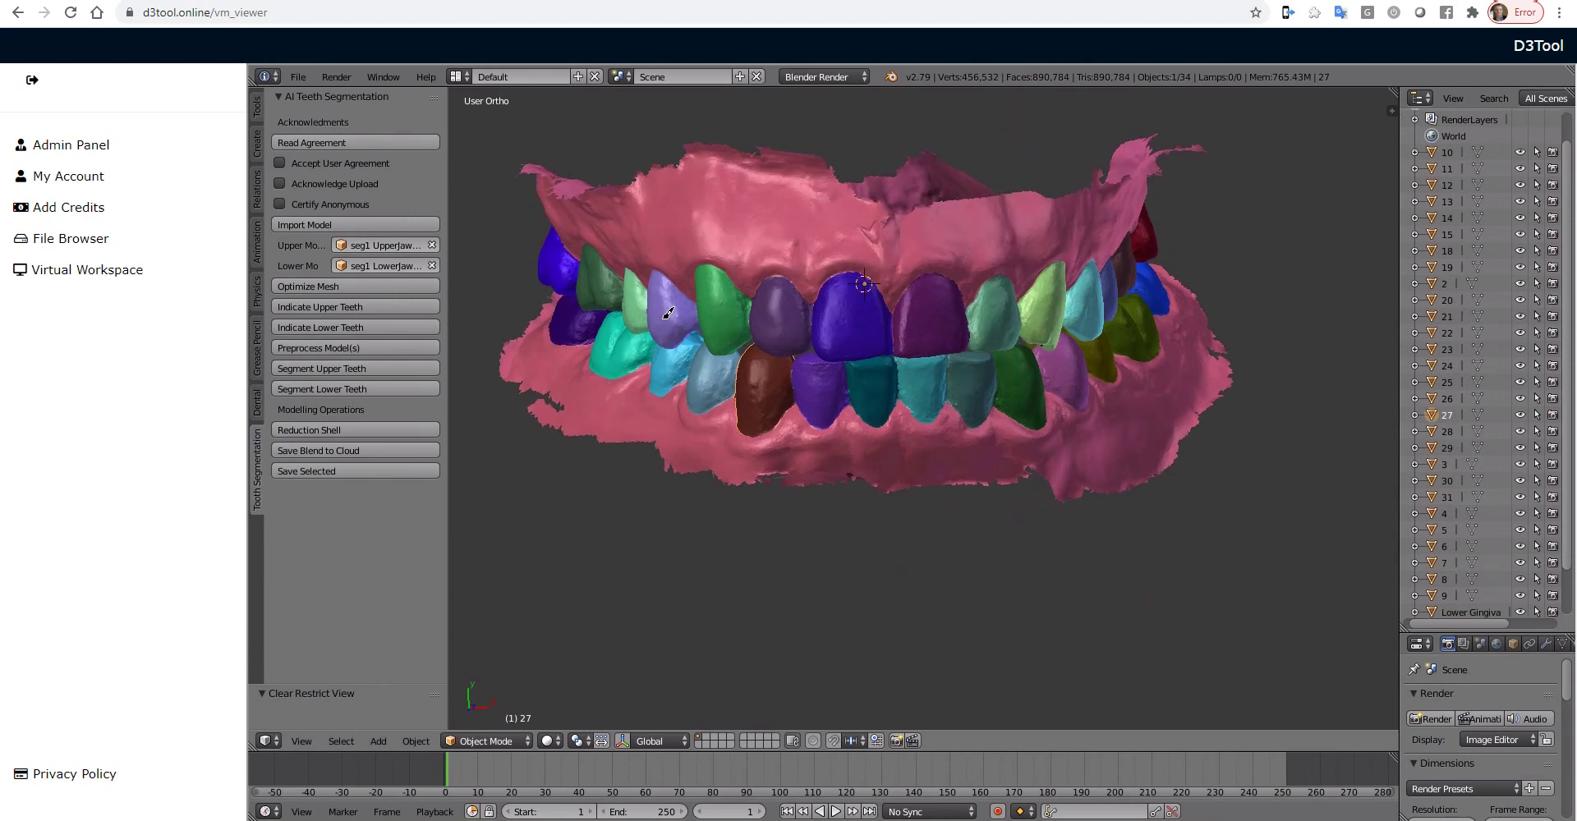
shift+right_click(727, 311)
shift+right_click(782, 318)
scroll(705, 272, up, 3)
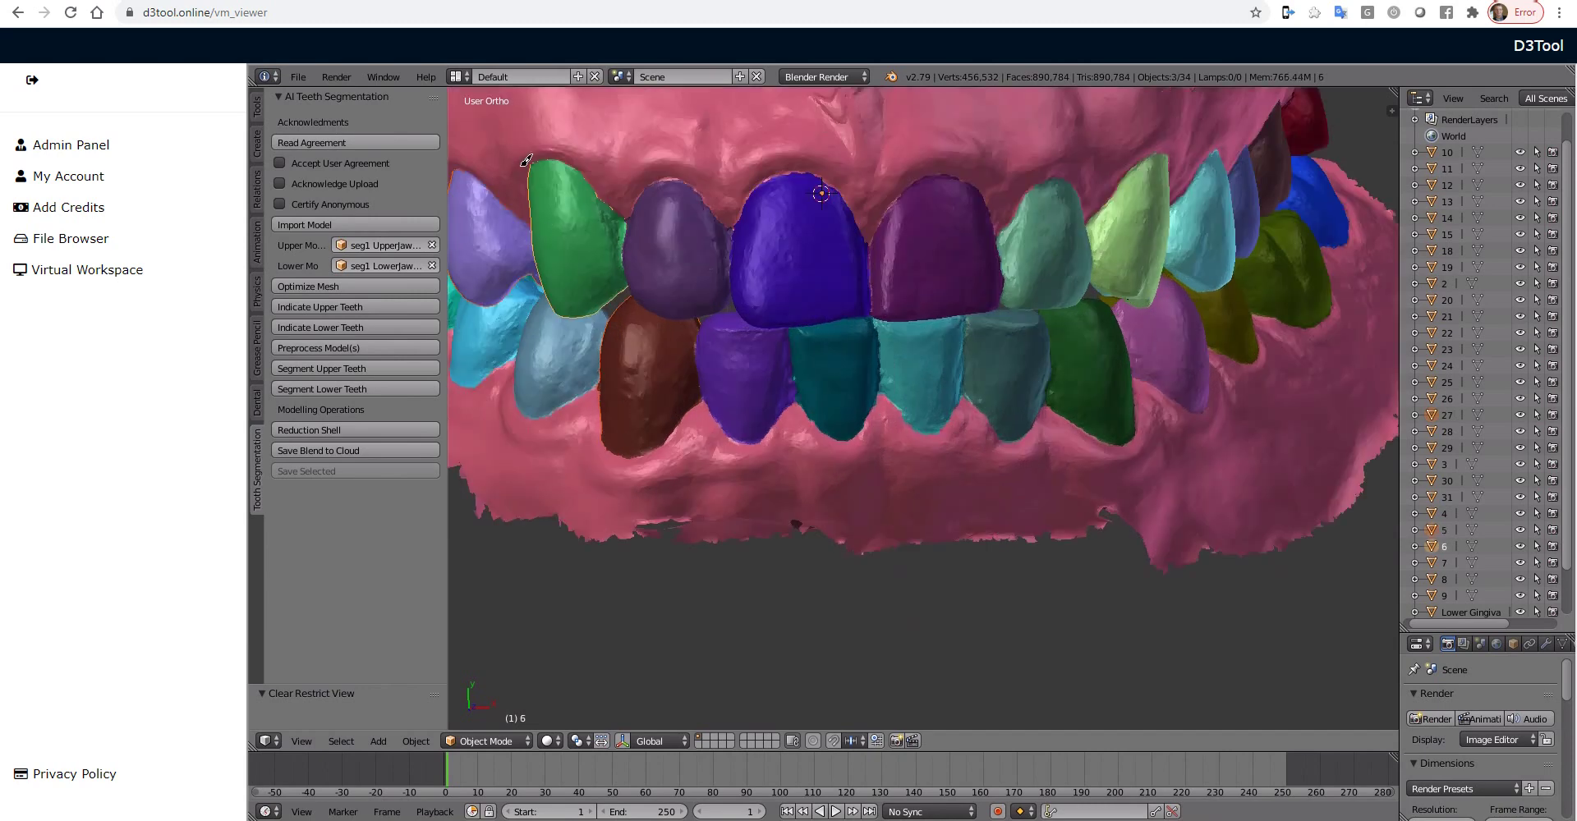
shift+right_click(688, 267)
shift+right_click(822, 263)
shift+right_click(960, 264)
shift+right_click(1080, 268)
shift+right_click(1226, 238)
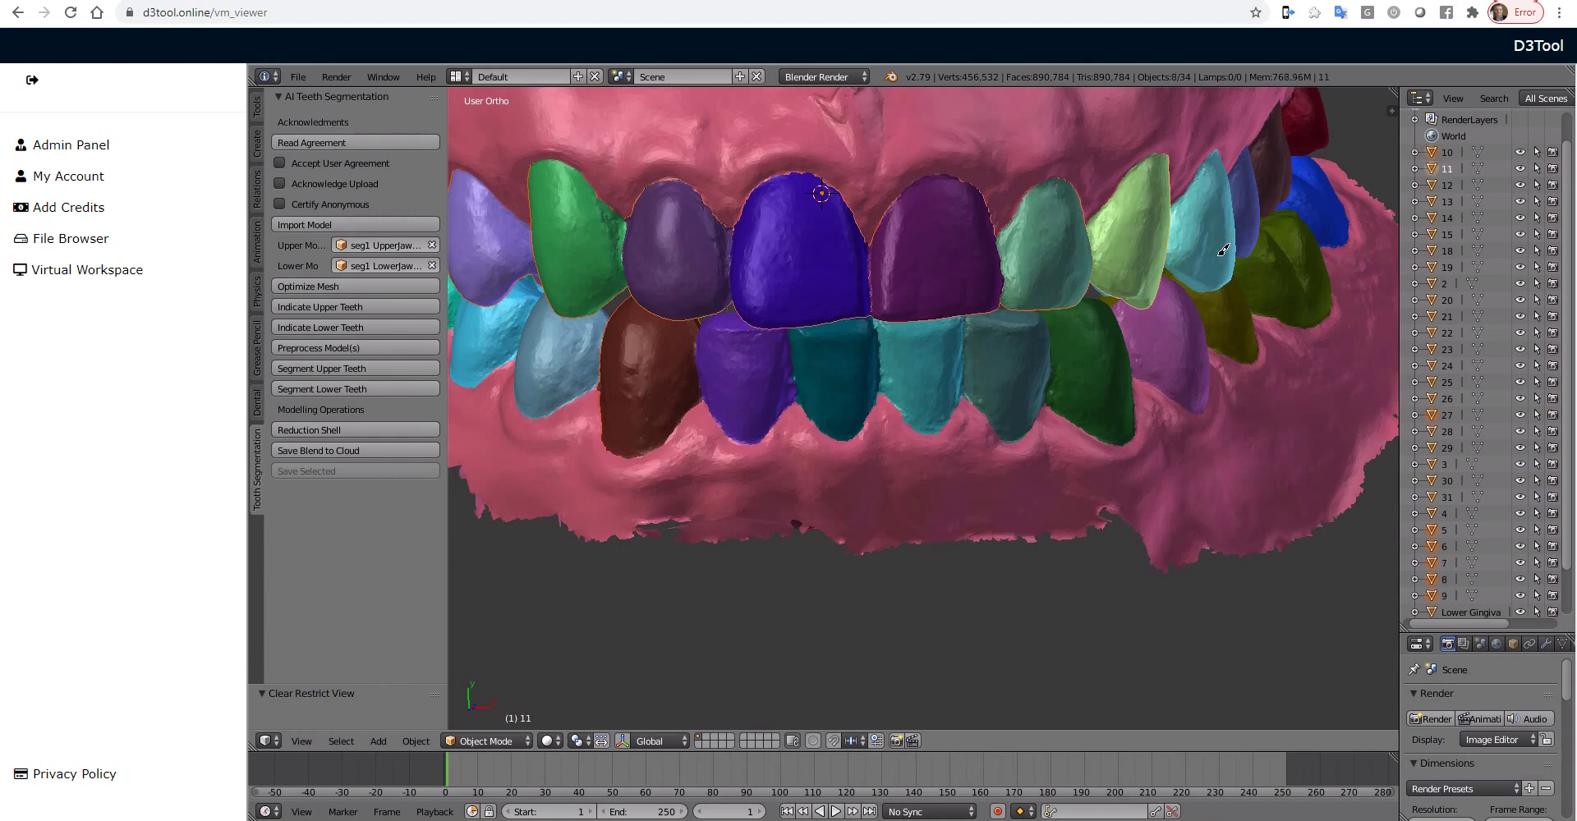
shift+right_click(1213, 284)
Extend the selection with the lower teeth 21 through 28
shift+right_click(1141, 371)
shift+right_click(1104, 382)
shift+right_click(1025, 380)
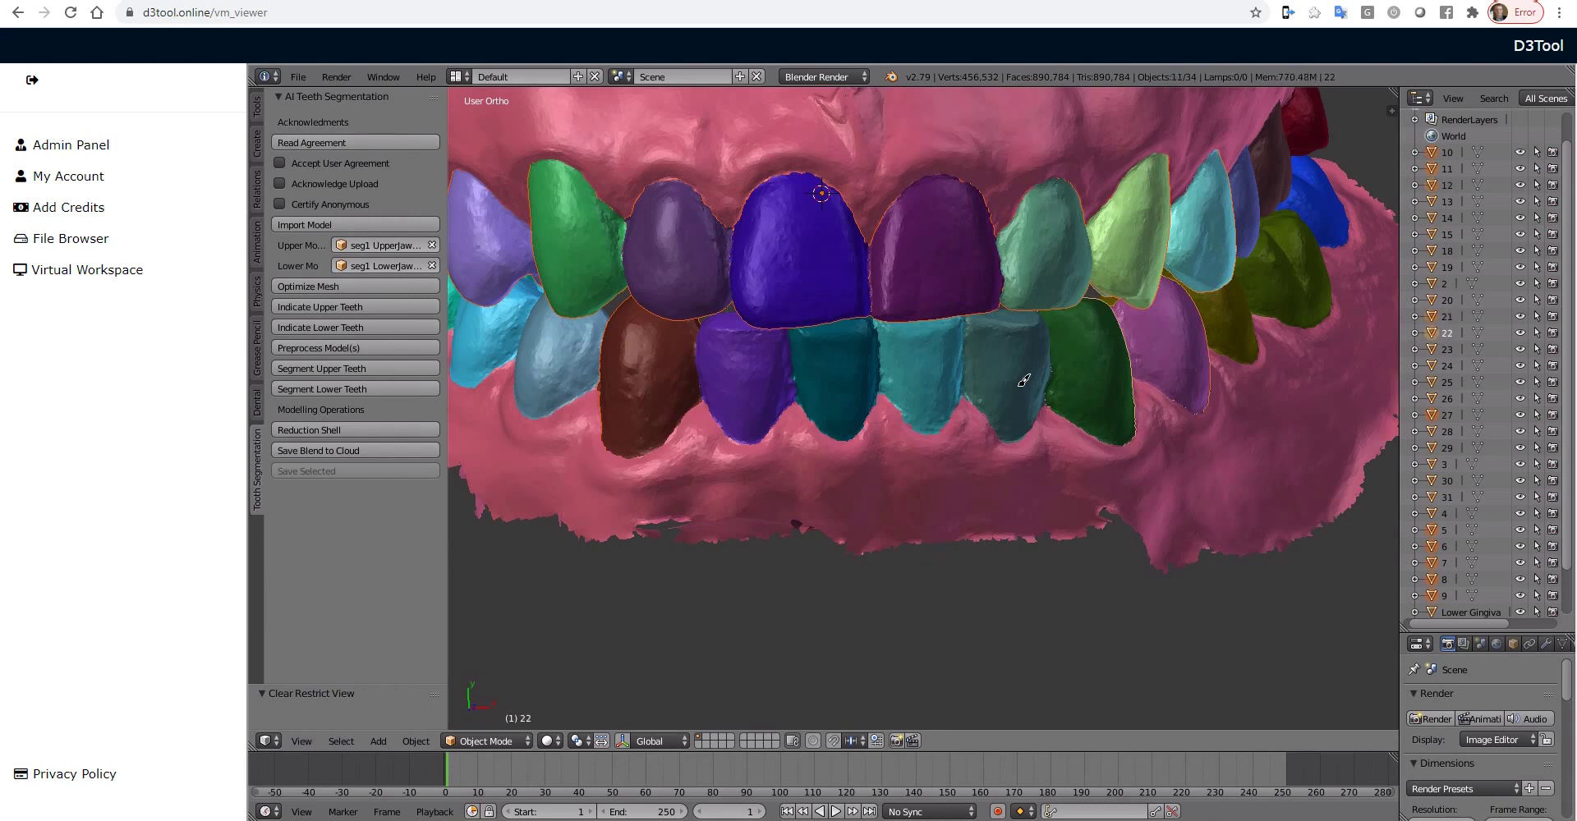
shift+right_click(912, 381)
shift+right_click(745, 397)
shift+right_click(686, 401)
shift+right_click(601, 395)
shift+right_click(583, 385)
middle_drag(845, 429, 961, 422)
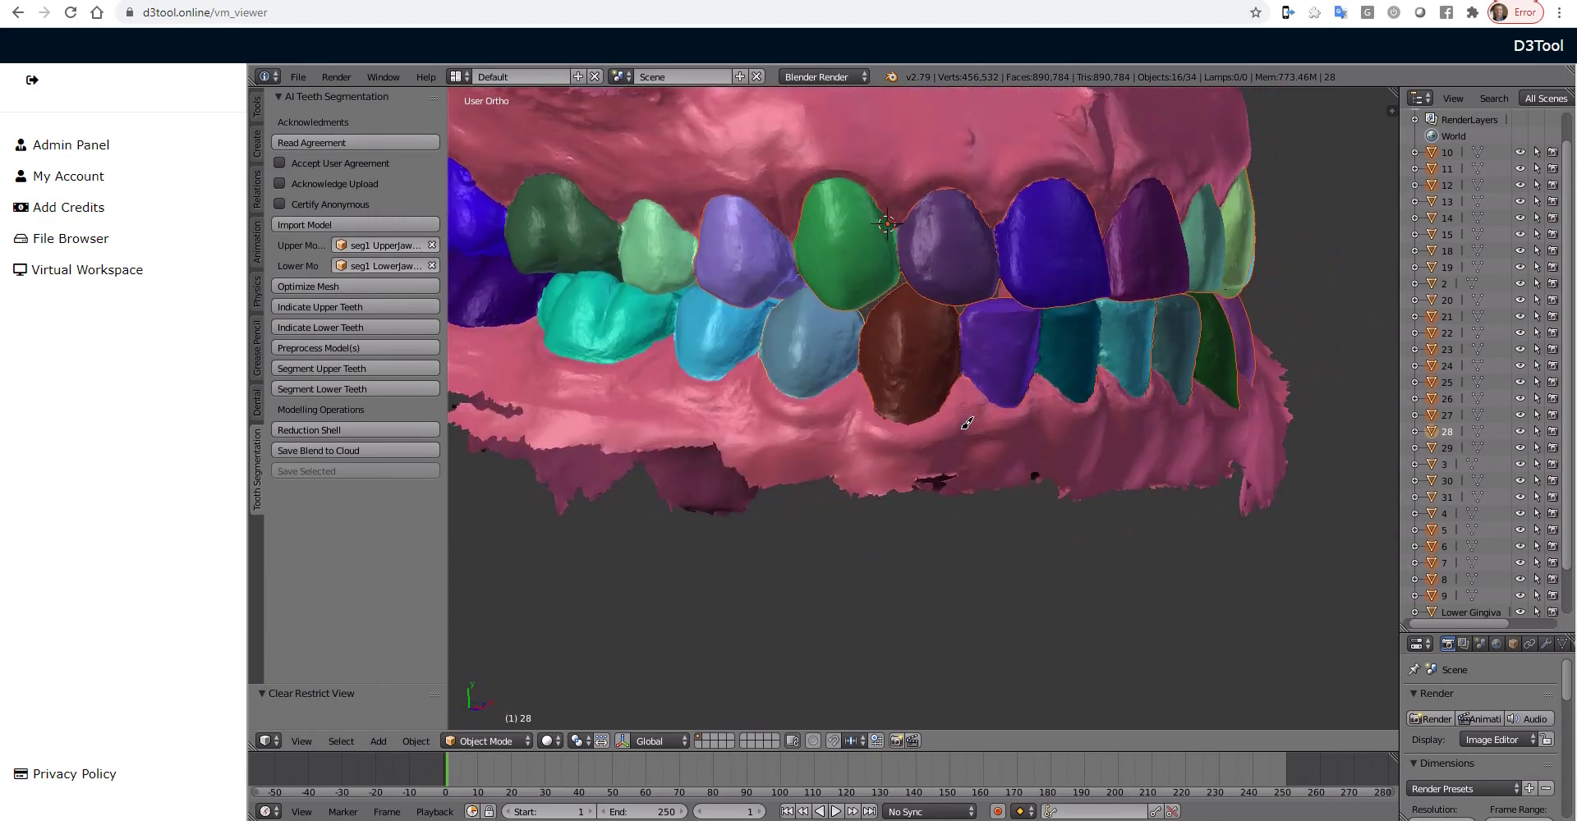
Run Reduction Shell on the selected upper and lower teeth with a thickness of 0.75
click(324, 433)
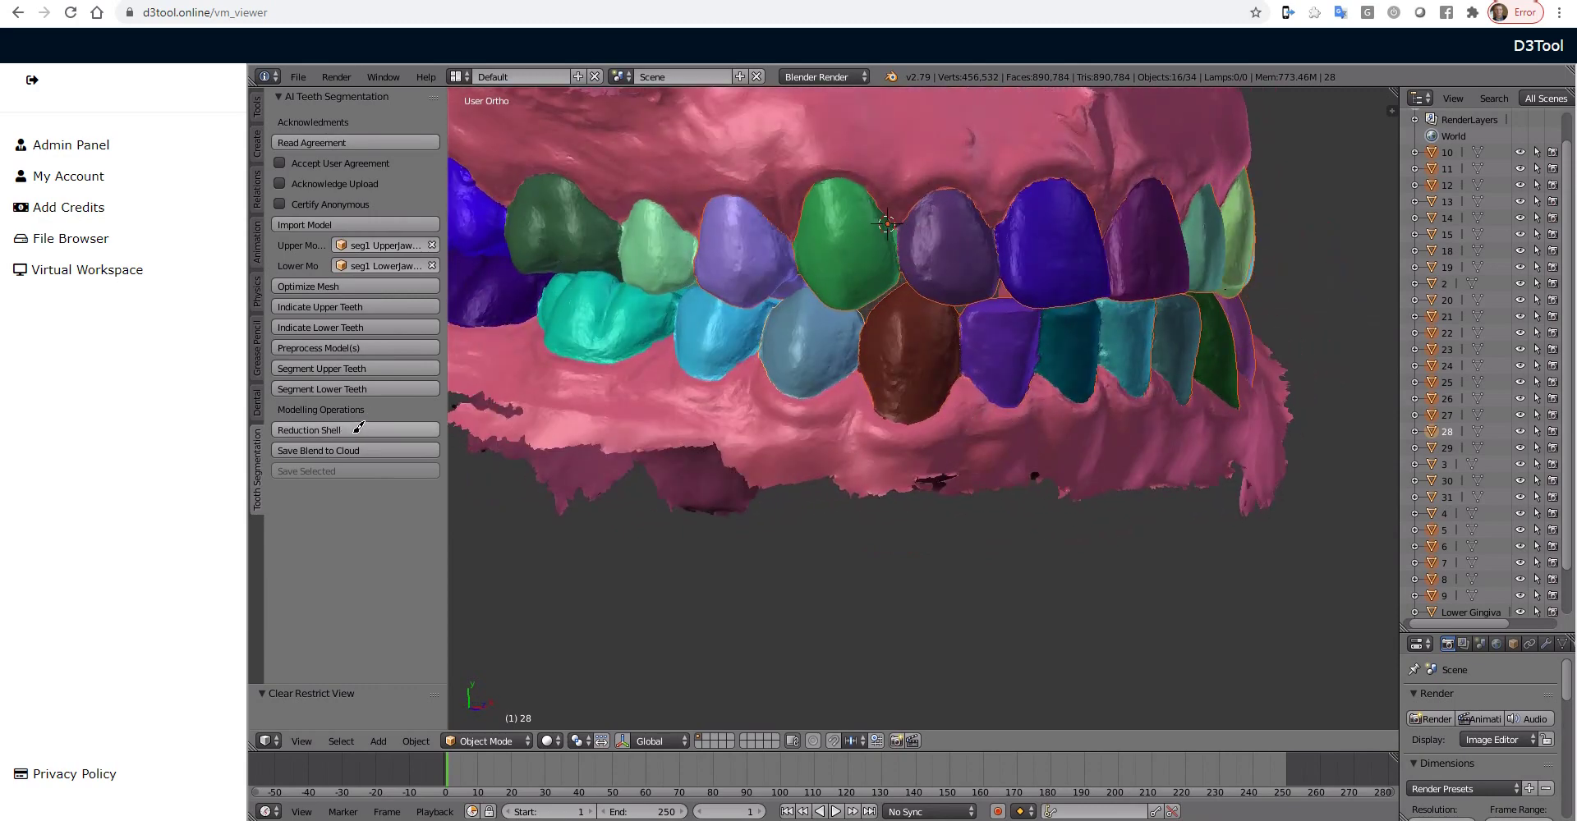
click(351, 430)
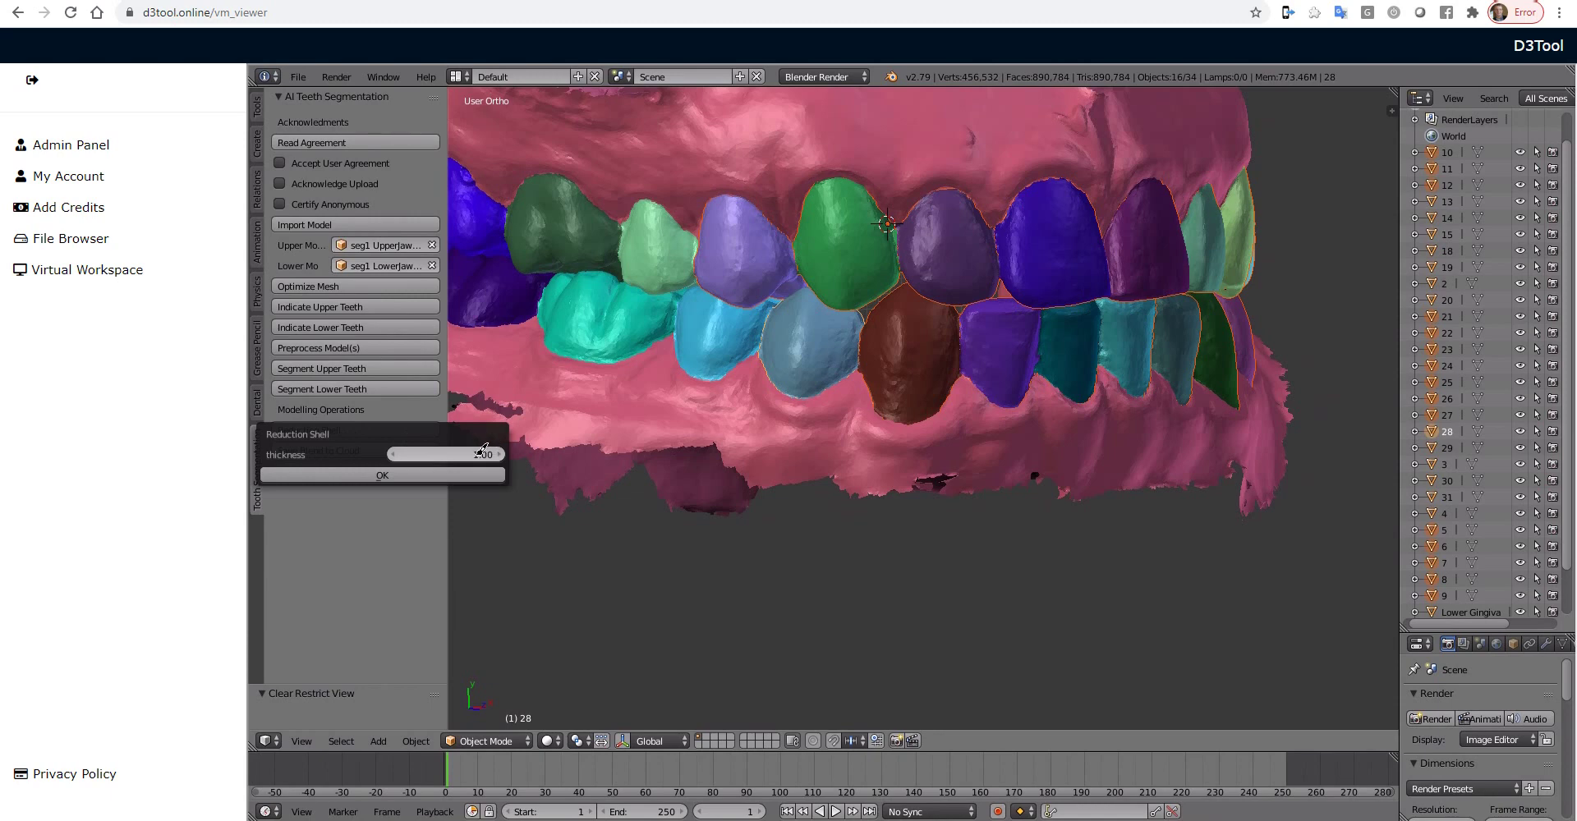
click(483, 449)
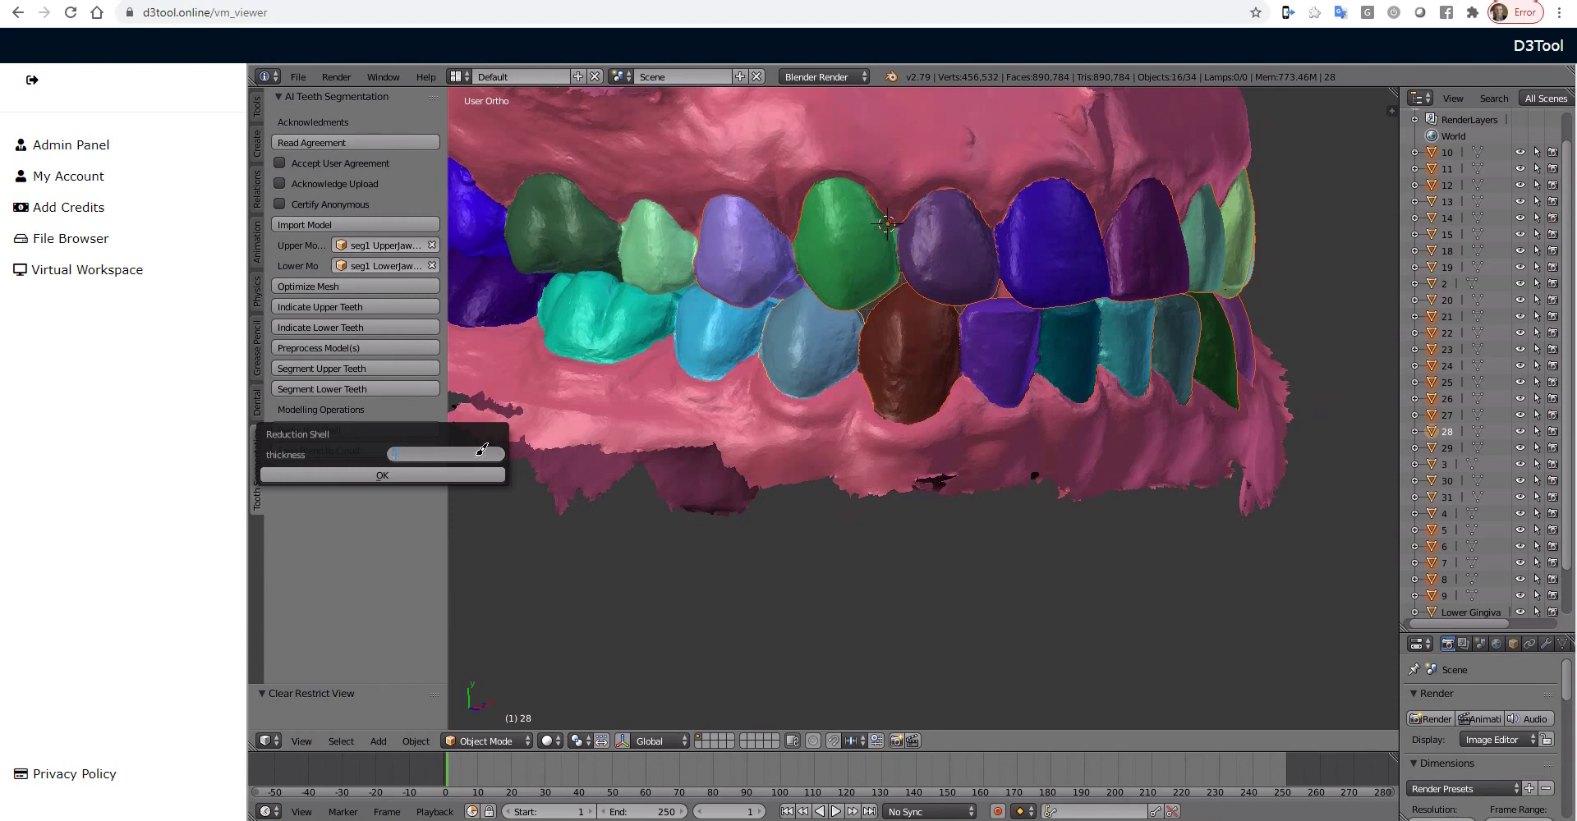
text(.75)
key(Return)
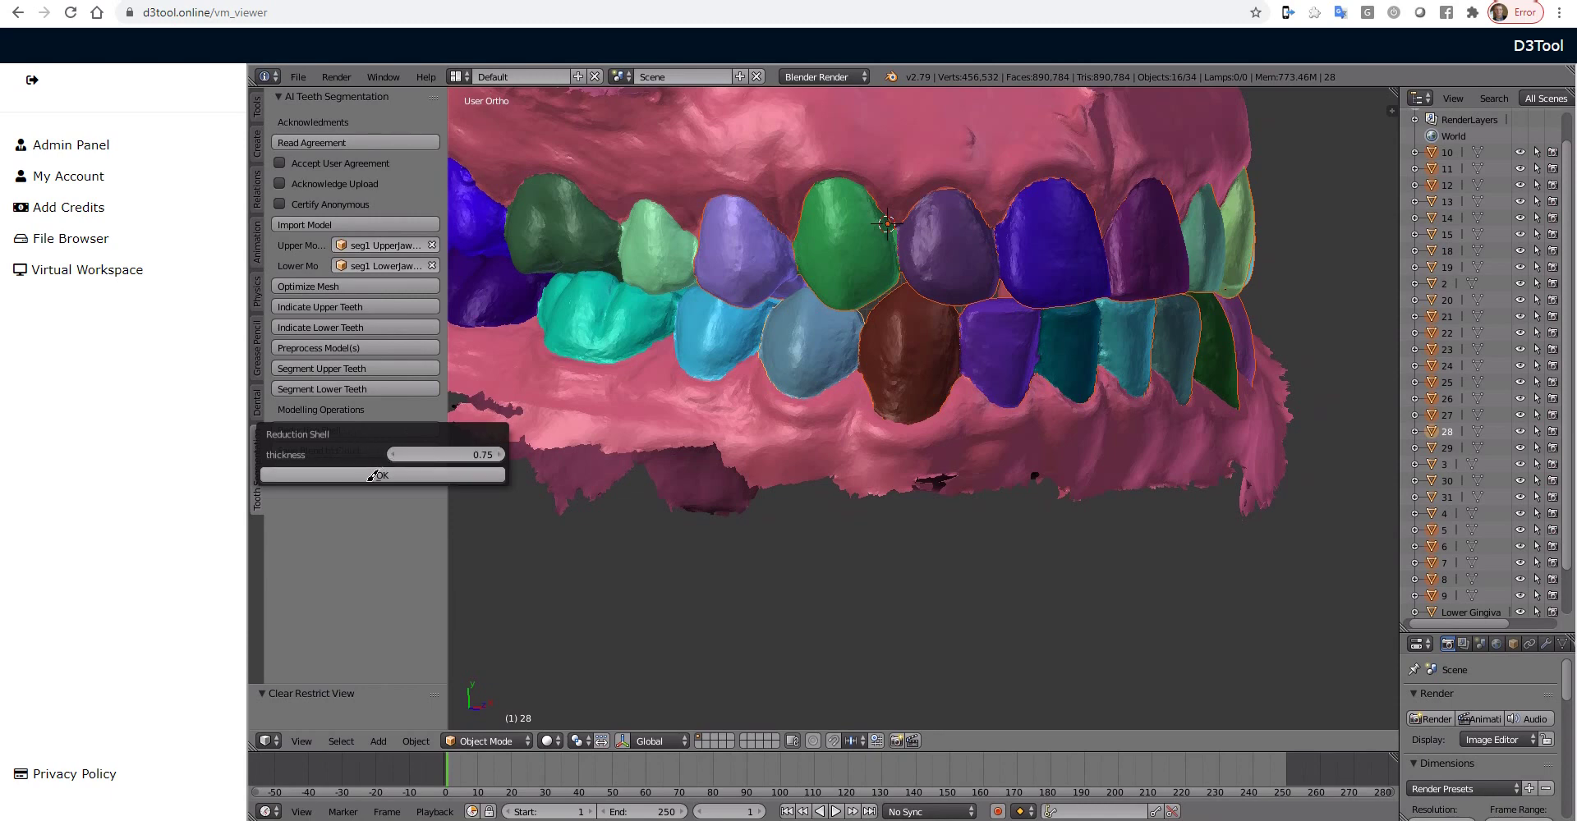
click(372, 475)
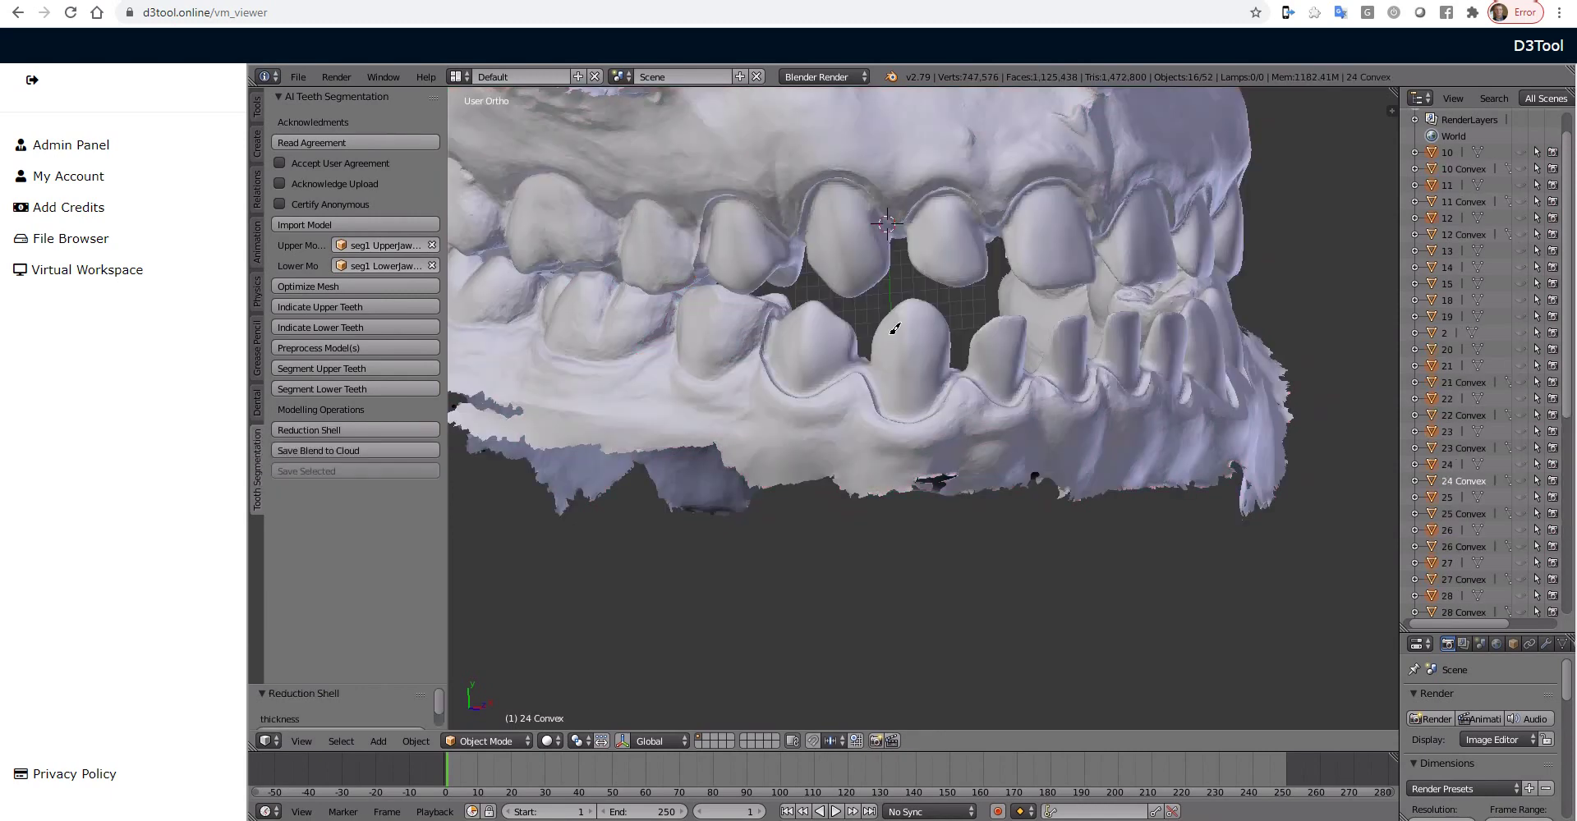
Inspect the reduced teeth and save the blend to the cloud with the case name Segmentation_test, declining the local copy
middle_drag(1054, 365, 987, 376)
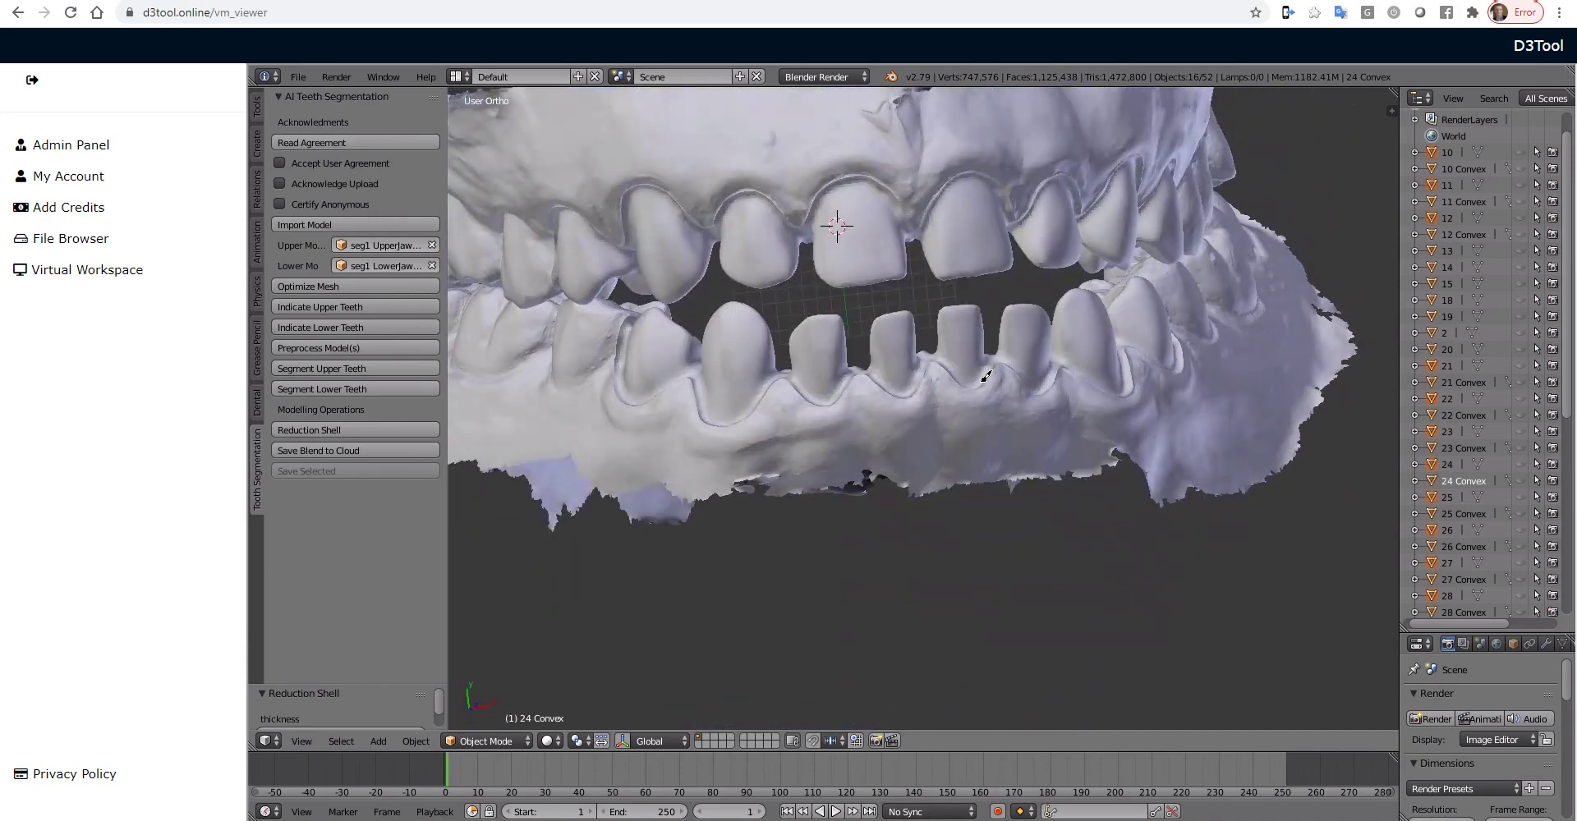
scroll(866, 350, up, 1)
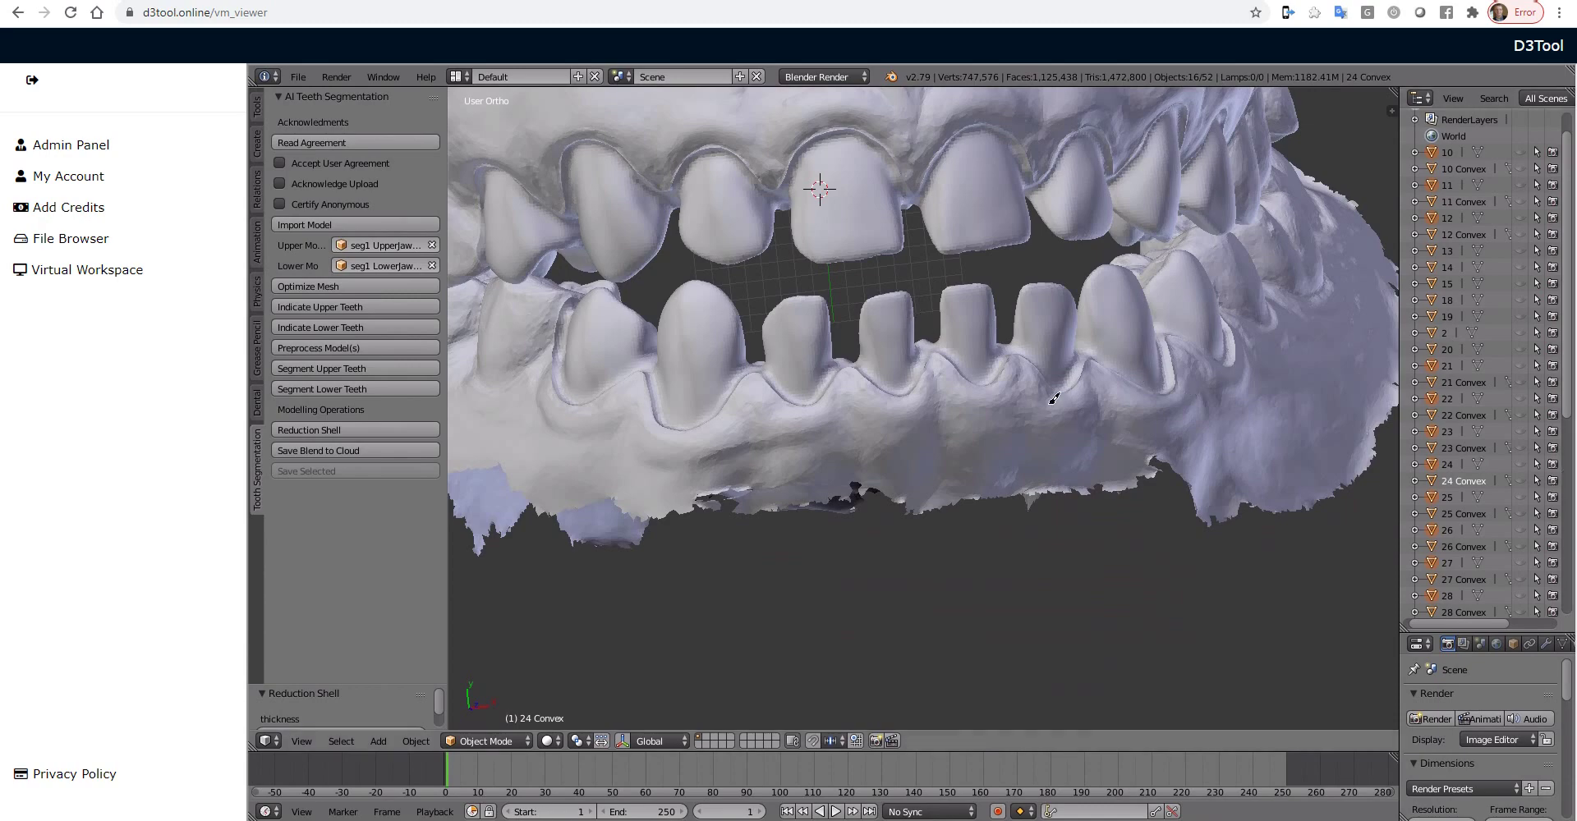
scroll(1010, 435, down, 3)
middle_drag(884, 451, 933, 454)
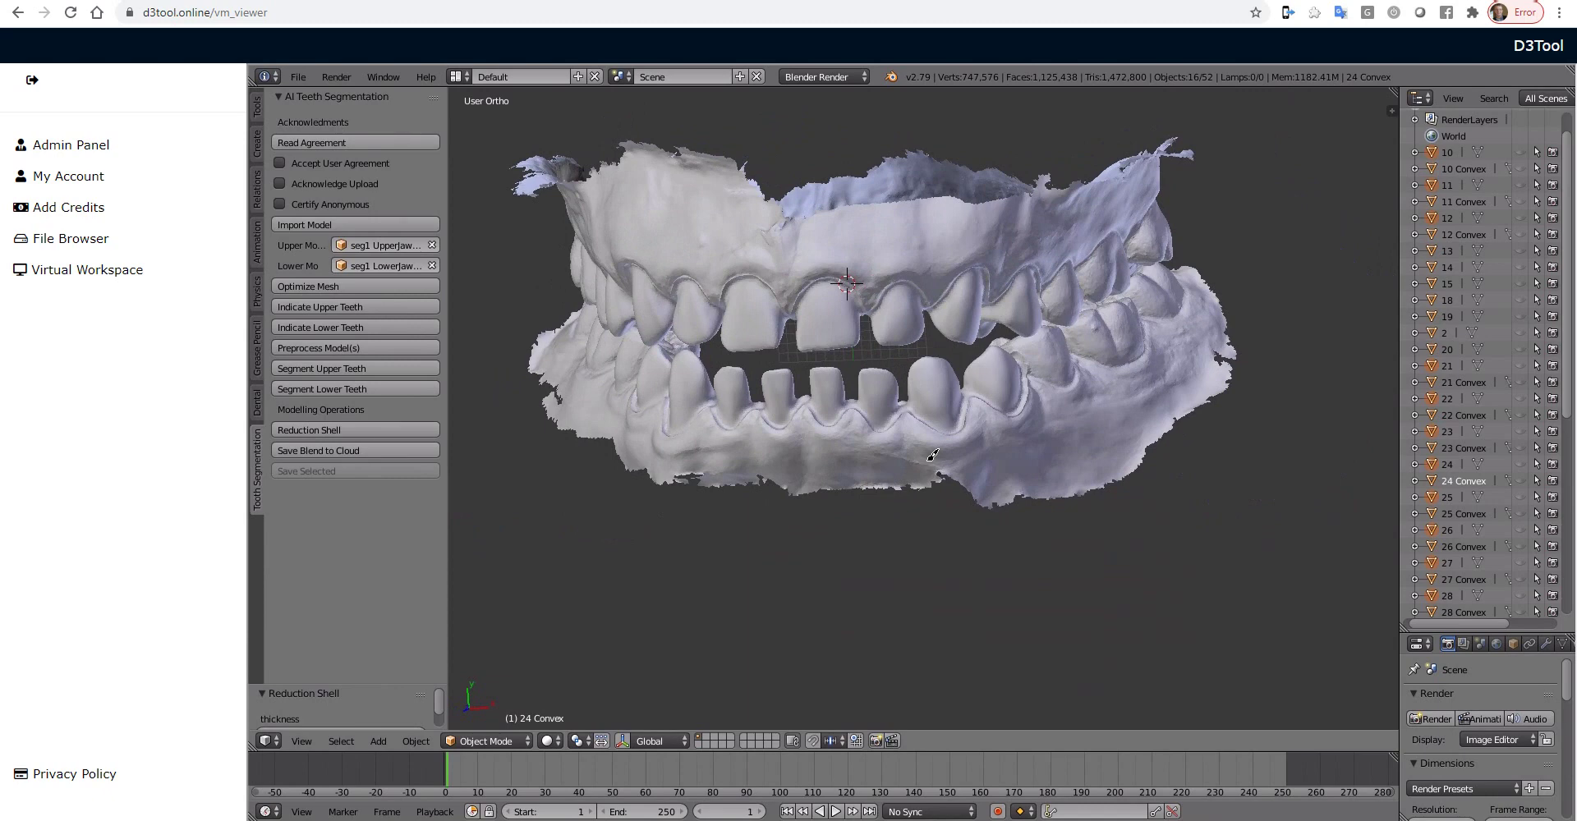
click(358, 451)
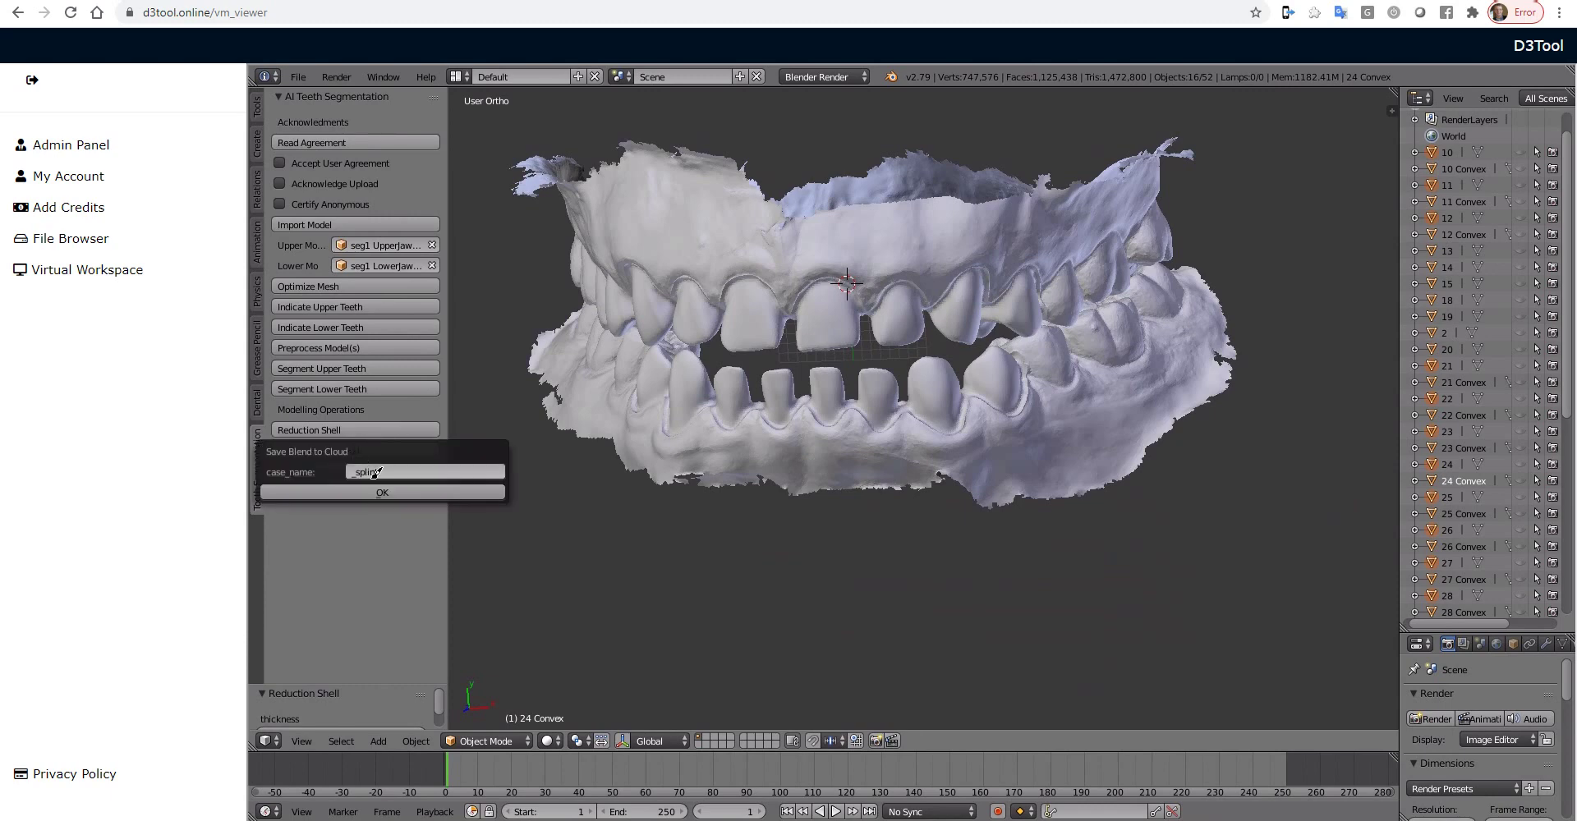
click(376, 474)
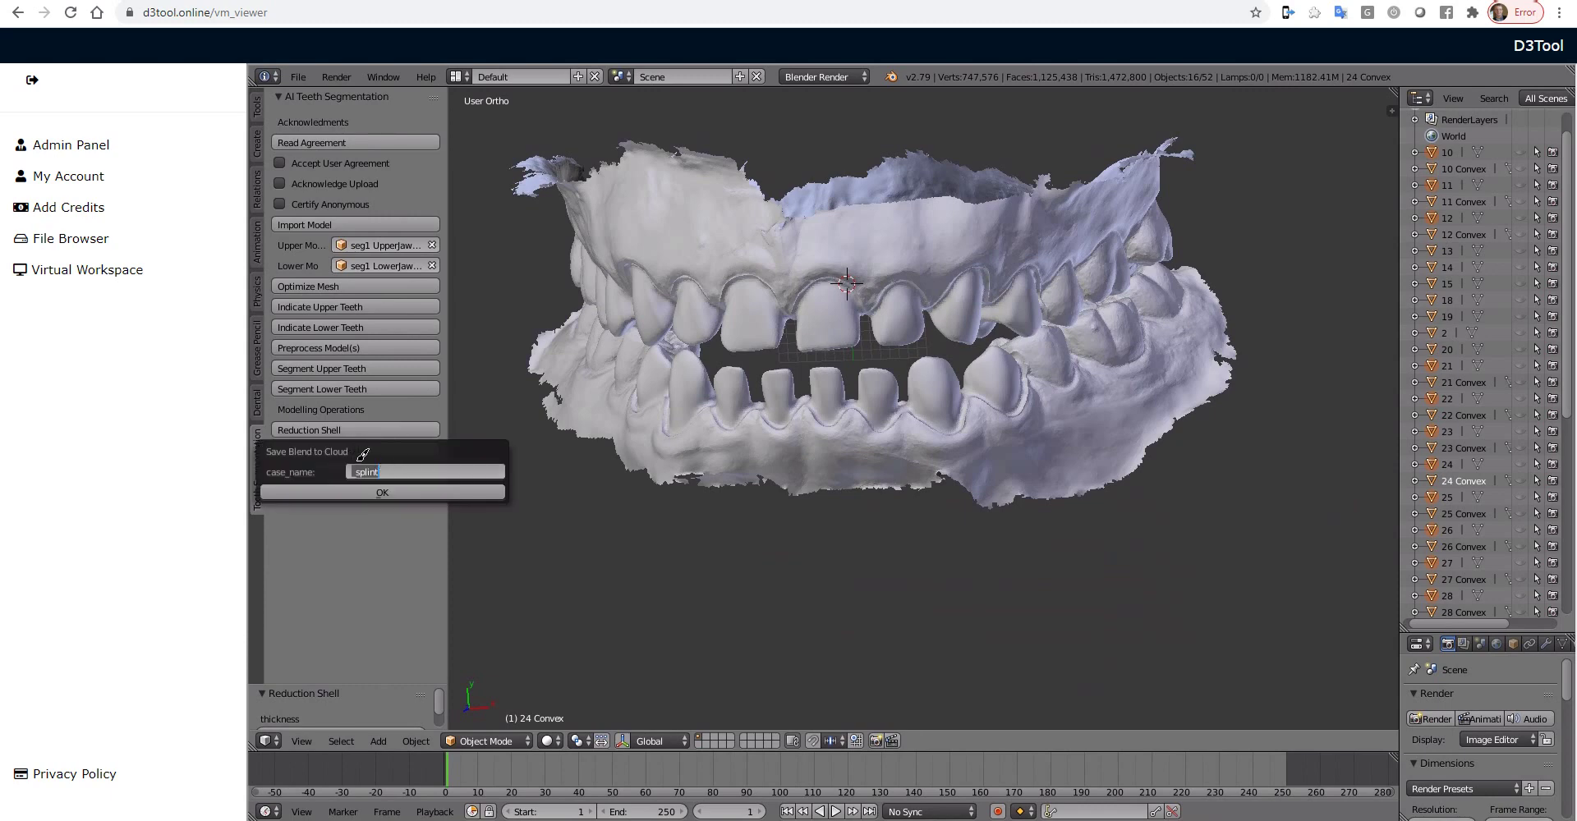
text(Segmentation_test)
key(Return)
click(377, 490)
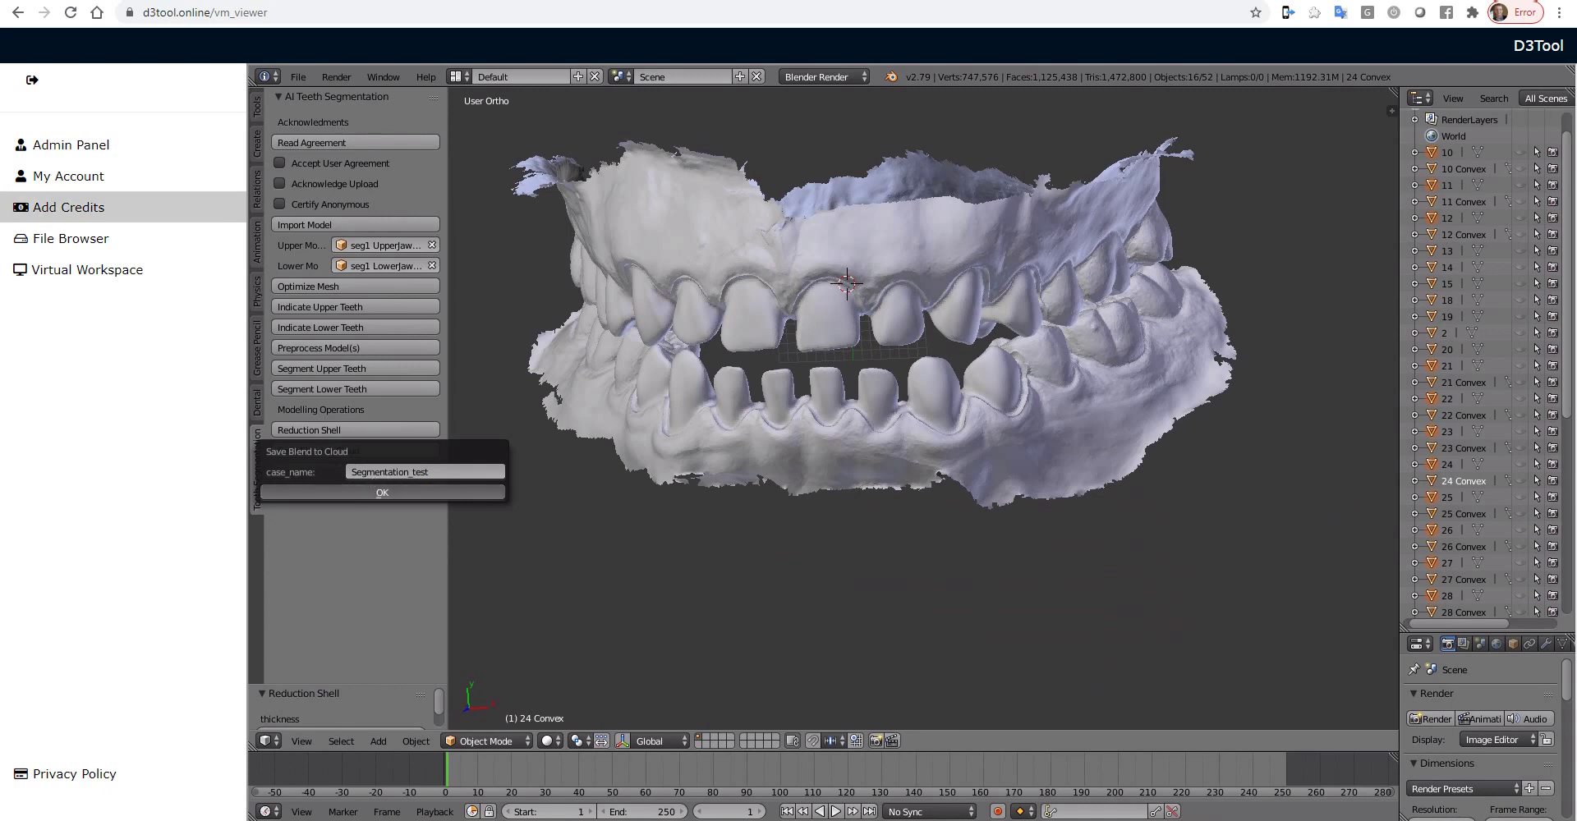
click(82, 247)
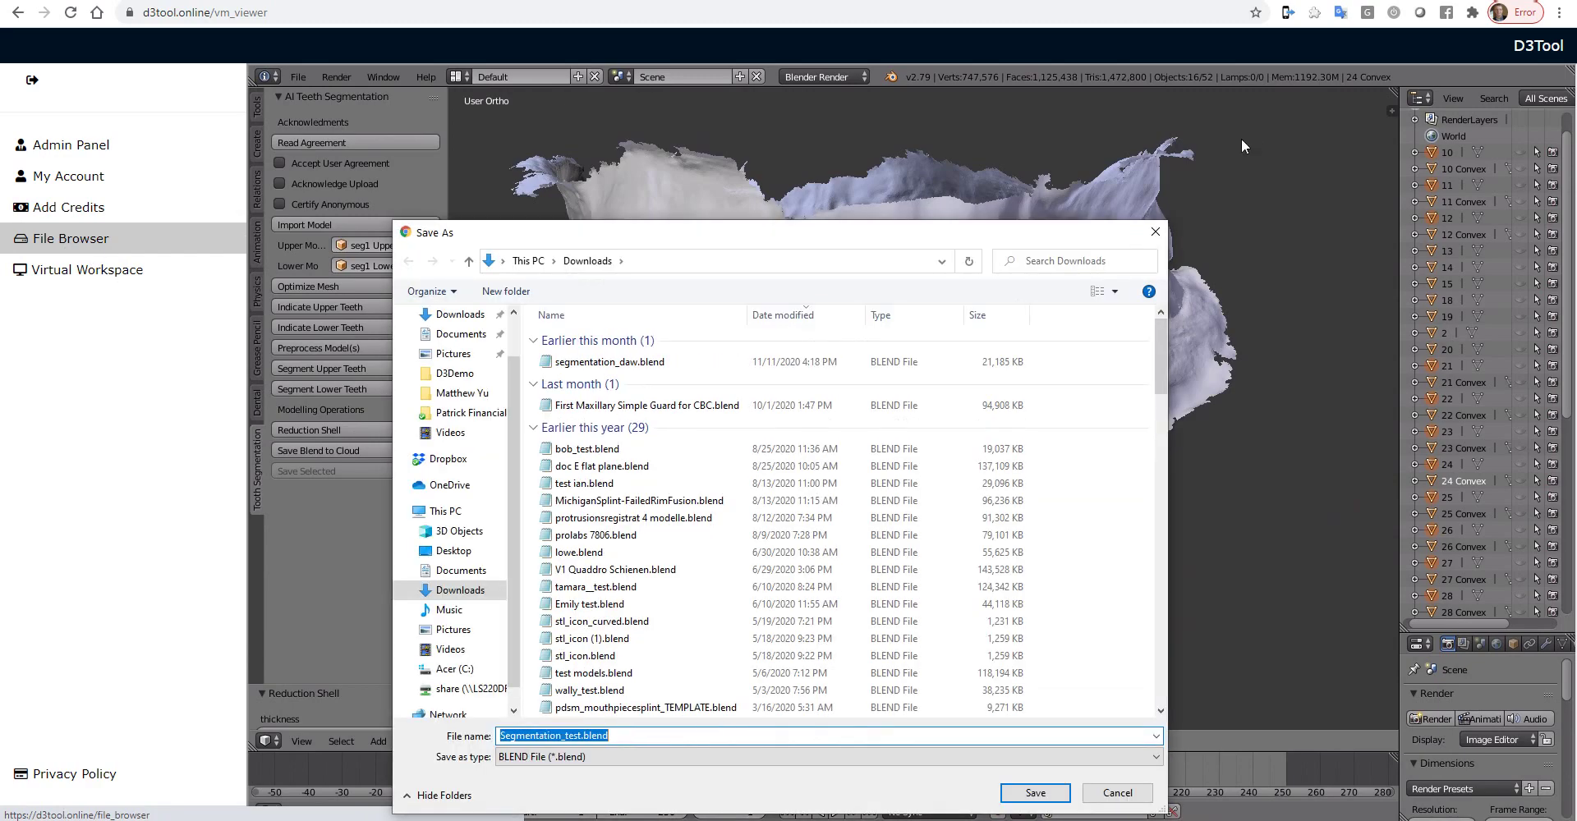
click(1155, 232)
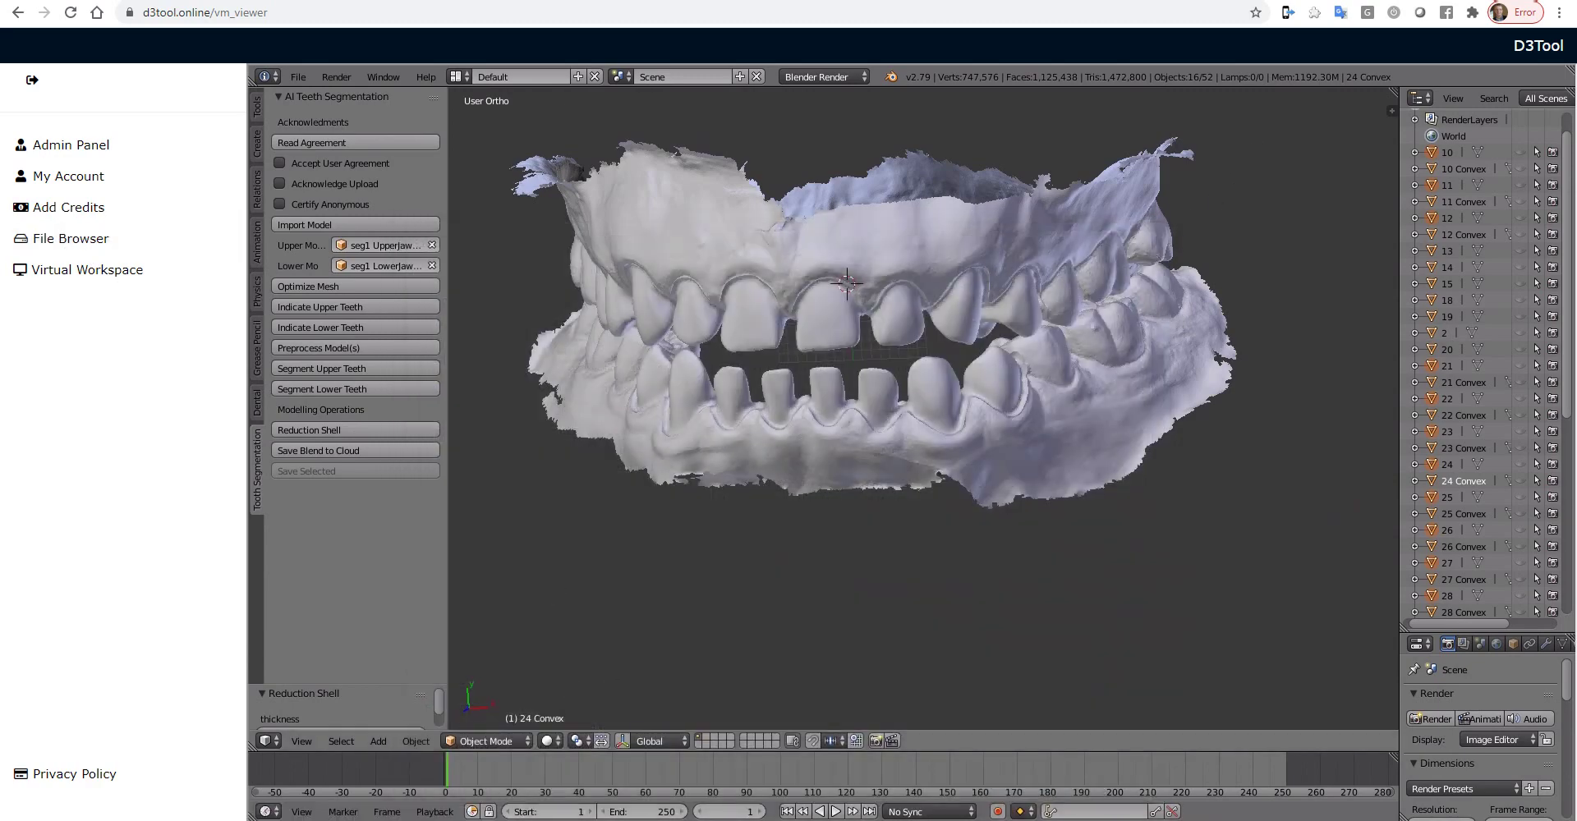
Open the File Browser page in a new browser tab and download Segmentation_test.blend
right_click(69, 240)
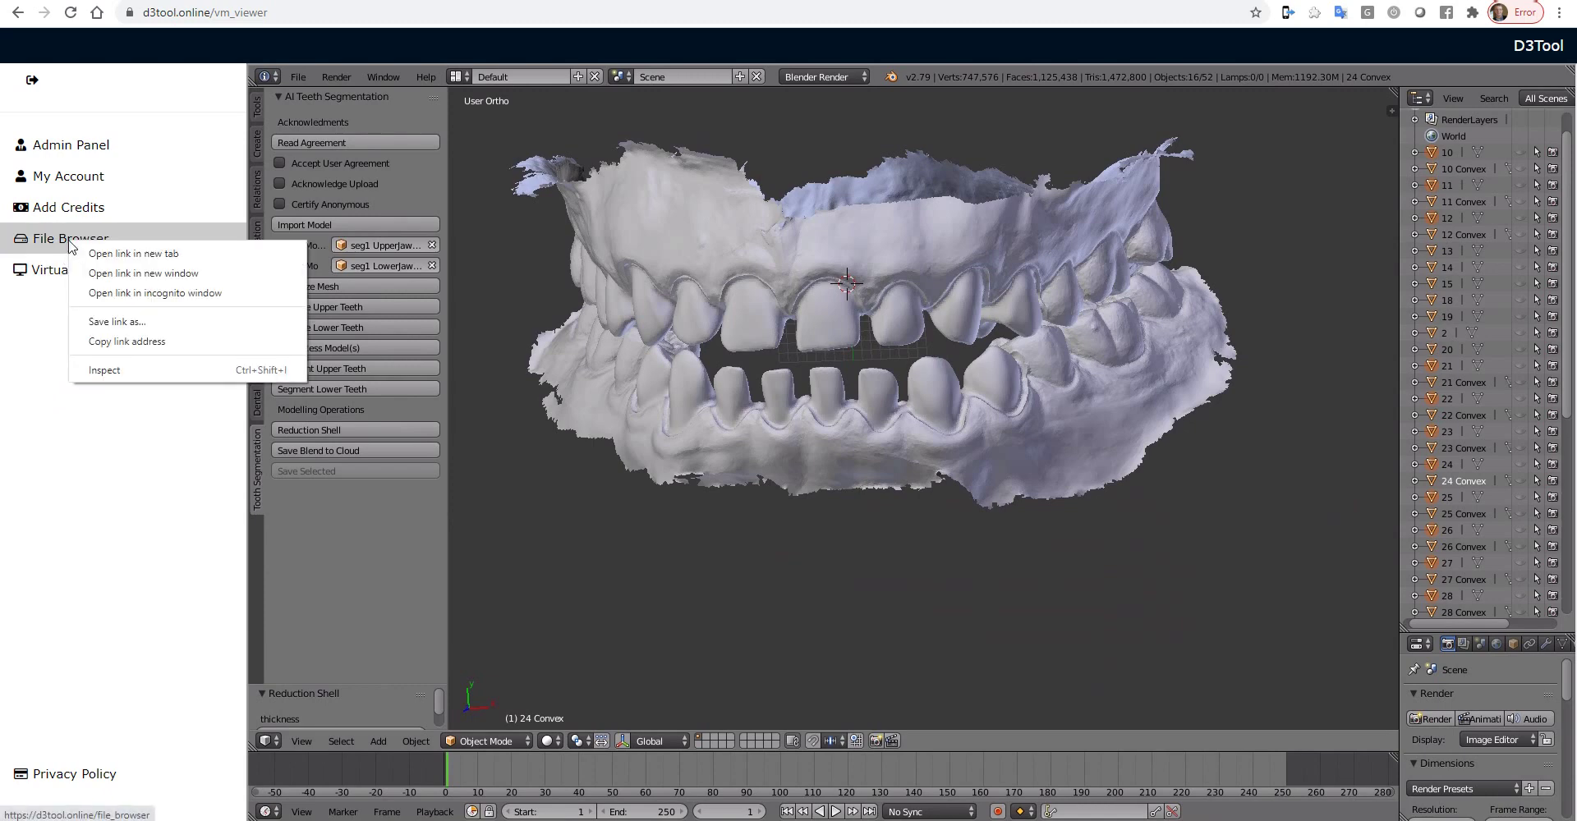
click(137, 255)
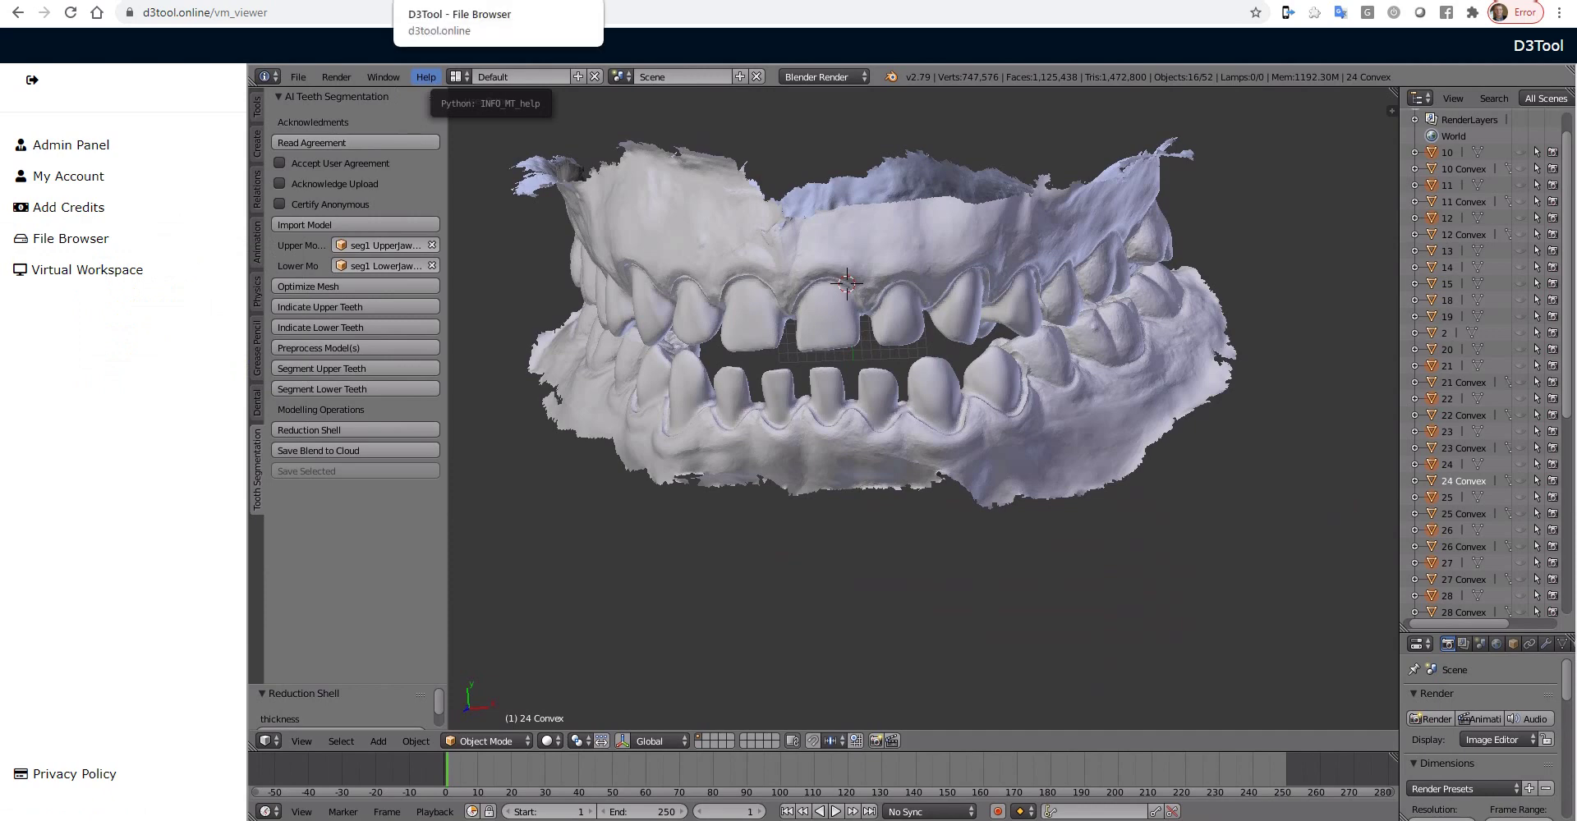
click(498, 1)
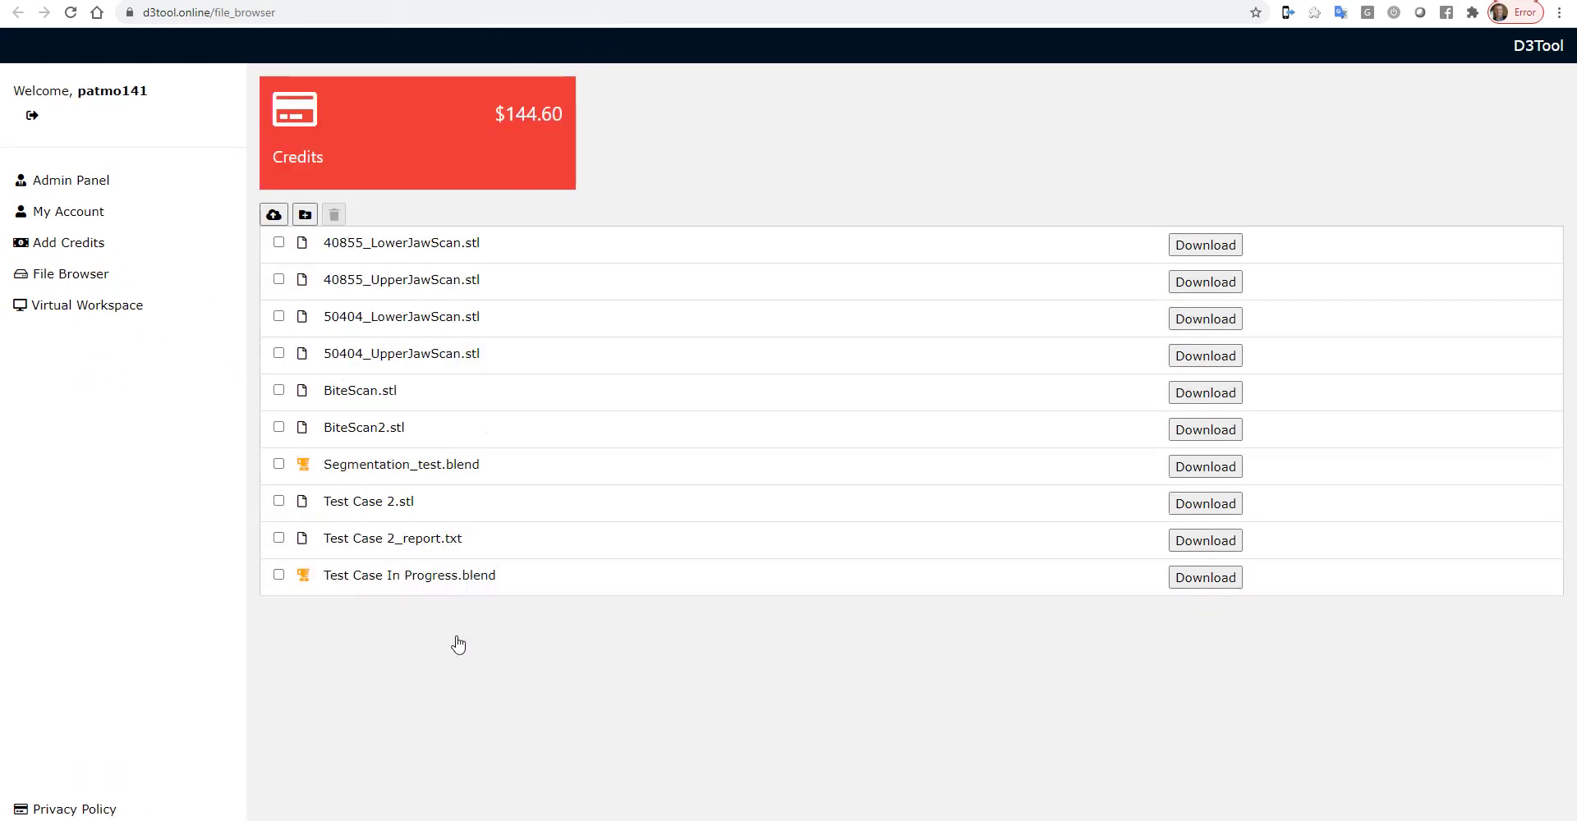
click(432, 474)
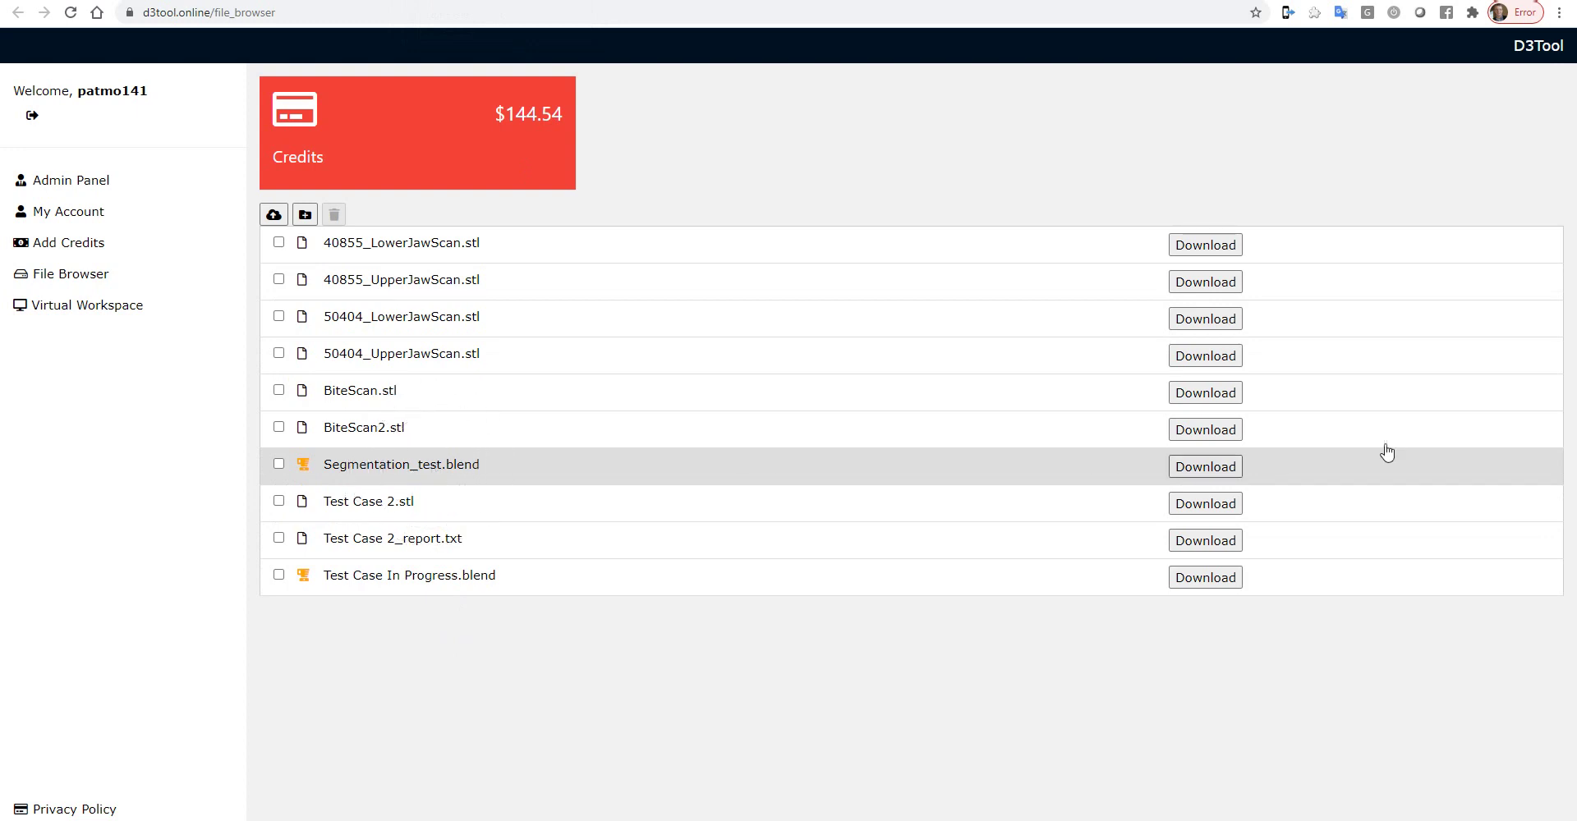
click(1218, 468)
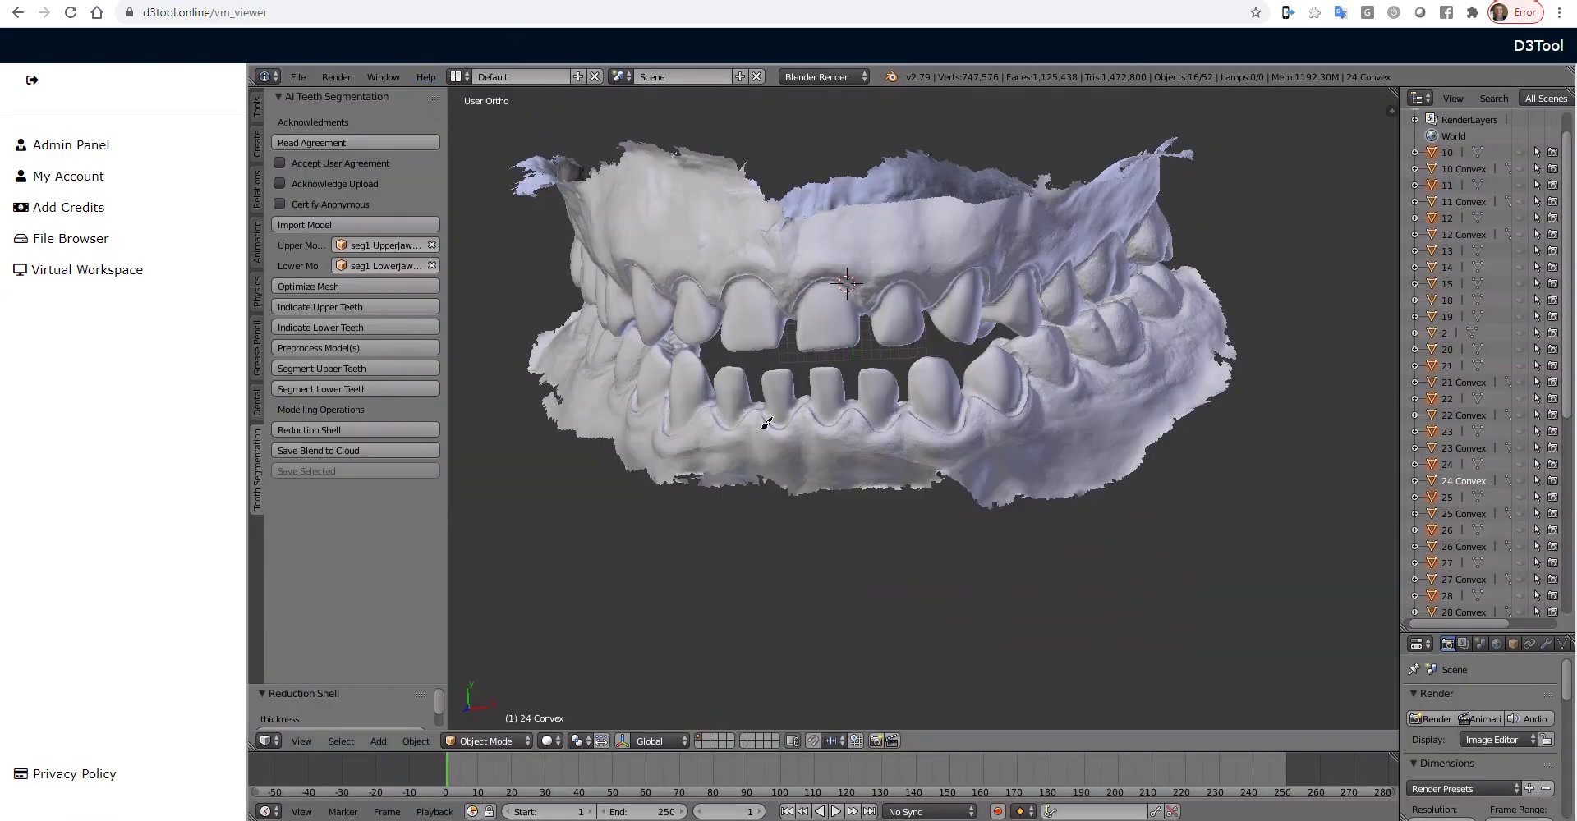
Return to the virtual workspace, show and hide original tooth 22 for comparison, and make 22 Convex visible on the reduced lower arch
scroll(1515, 332, down, 5)
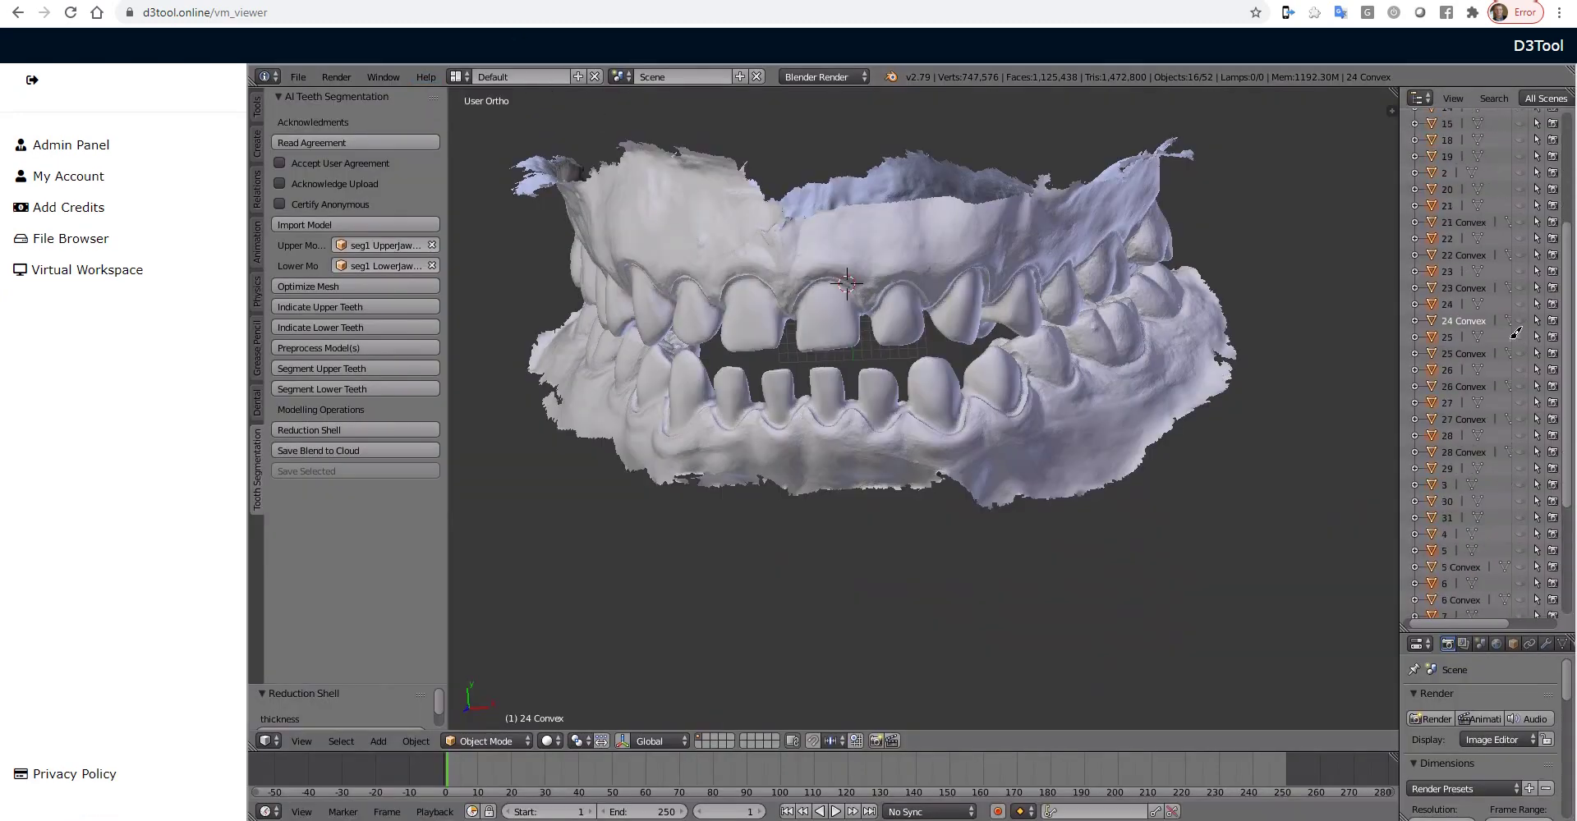
click(1525, 235)
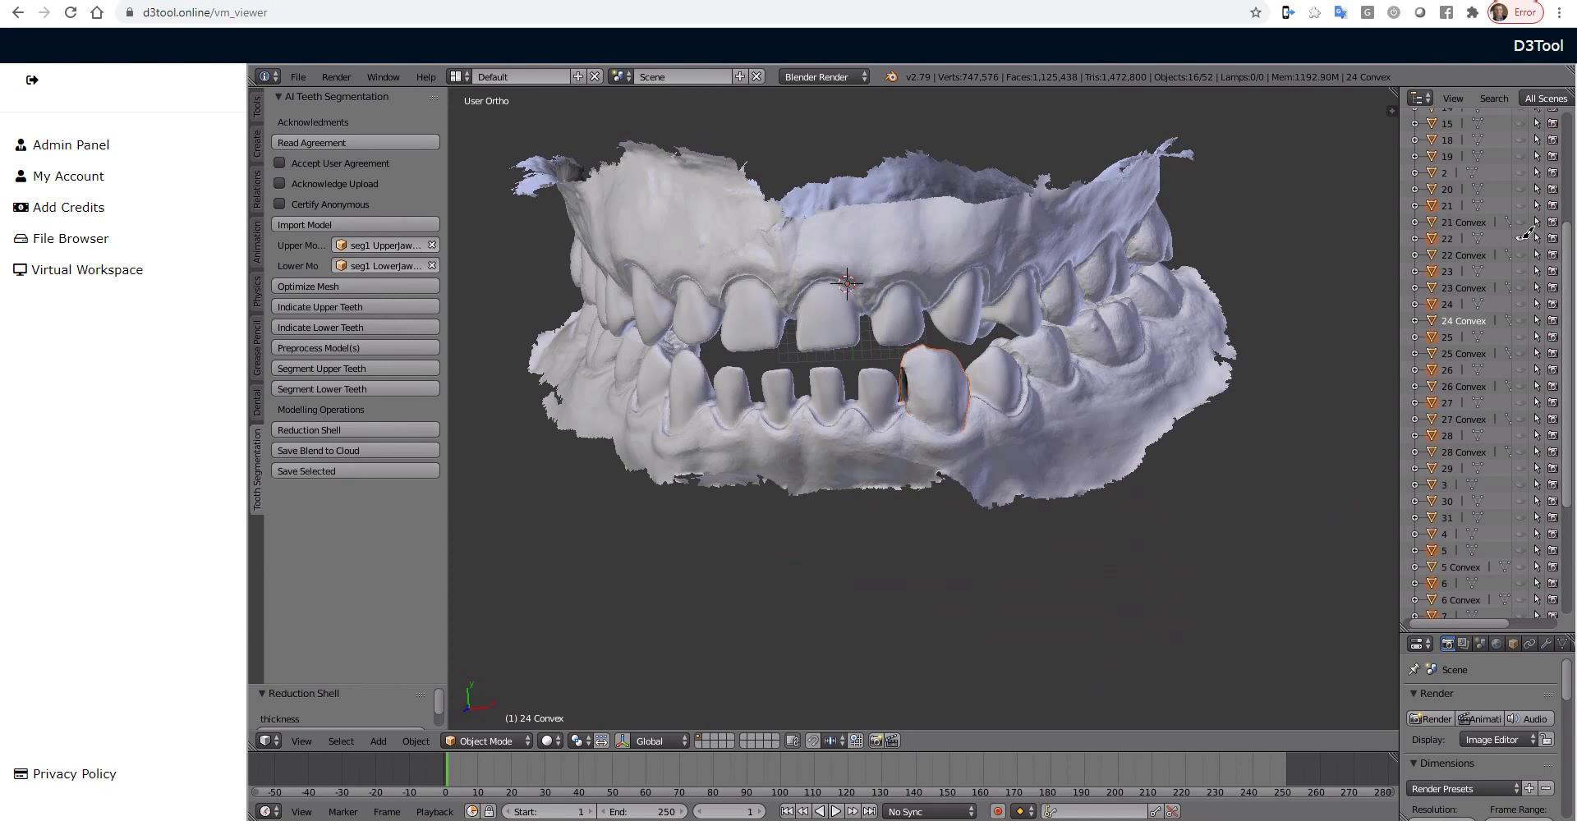
click(1524, 239)
click(1525, 253)
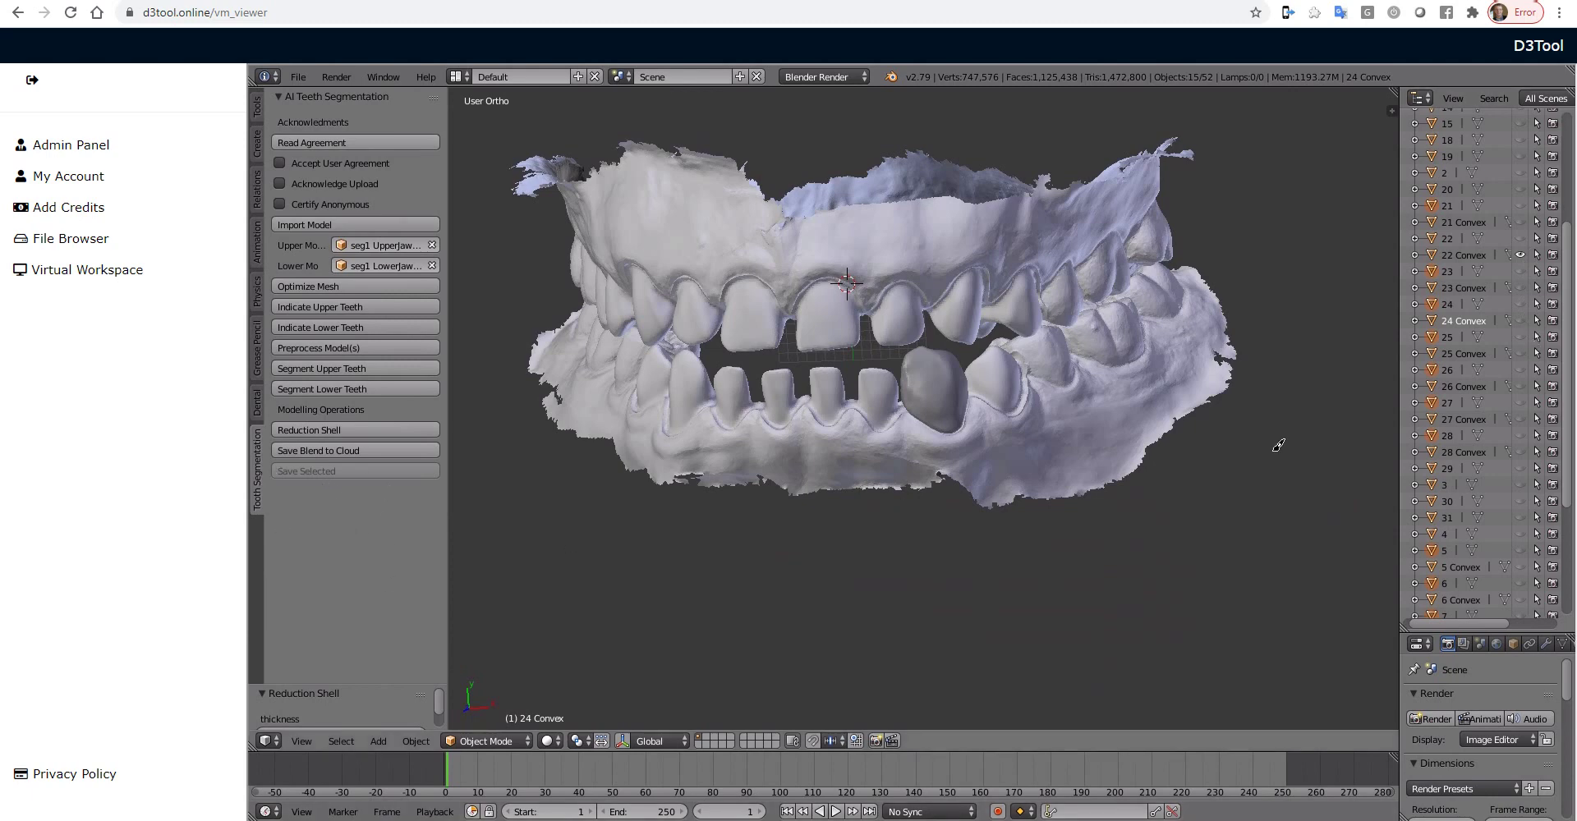
Make 5 Convex and 6 Convex visible on the reduced upper arch
middle_drag(1278, 444, 1249, 465)
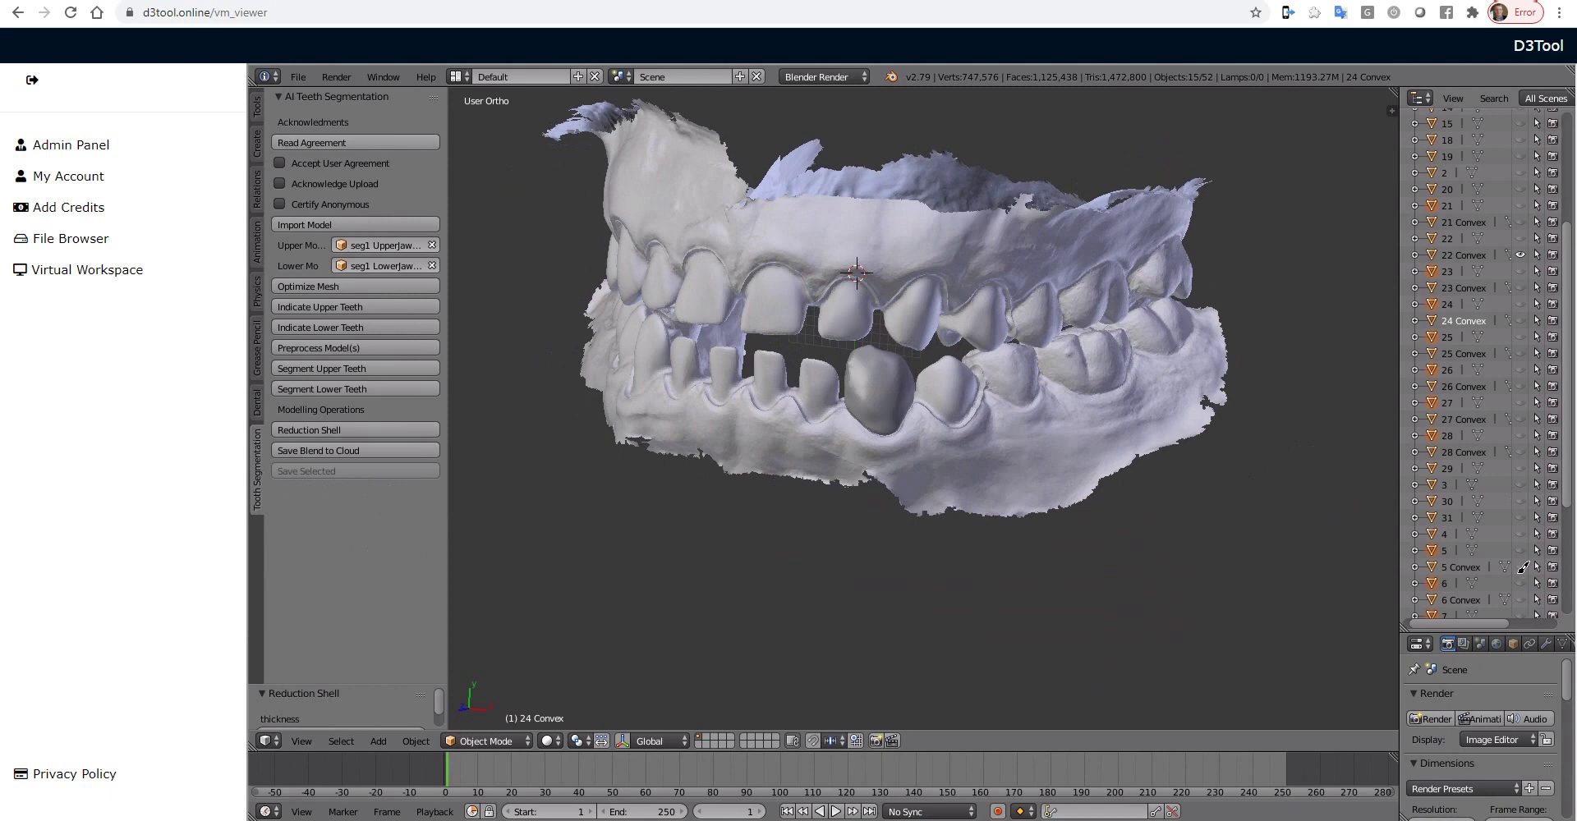
click(1522, 567)
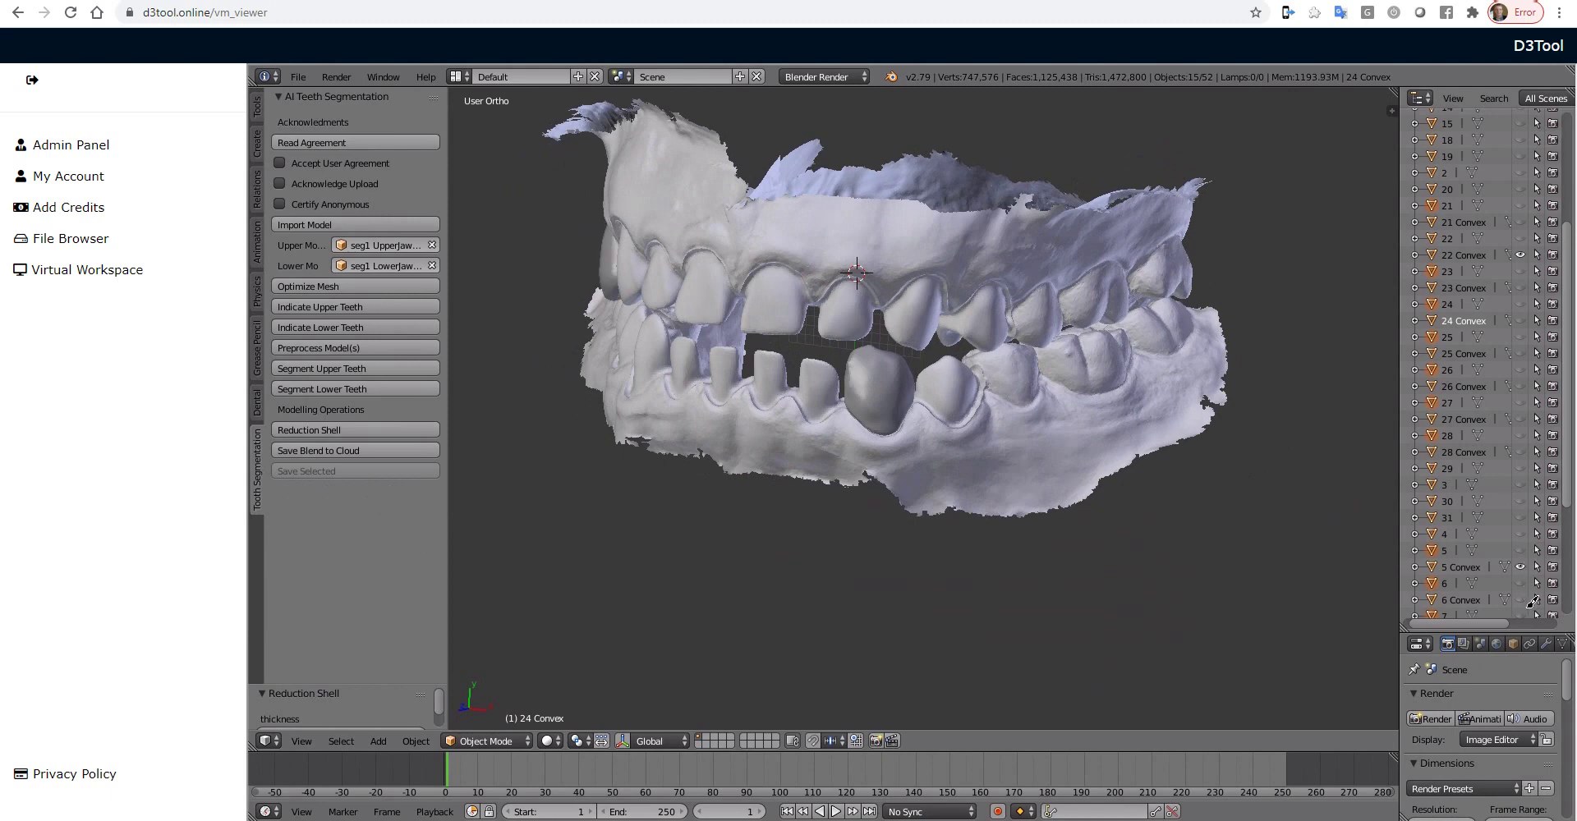
click(1522, 601)
scroll(1529, 591, down, 3)
scroll(1525, 563, down, 2)
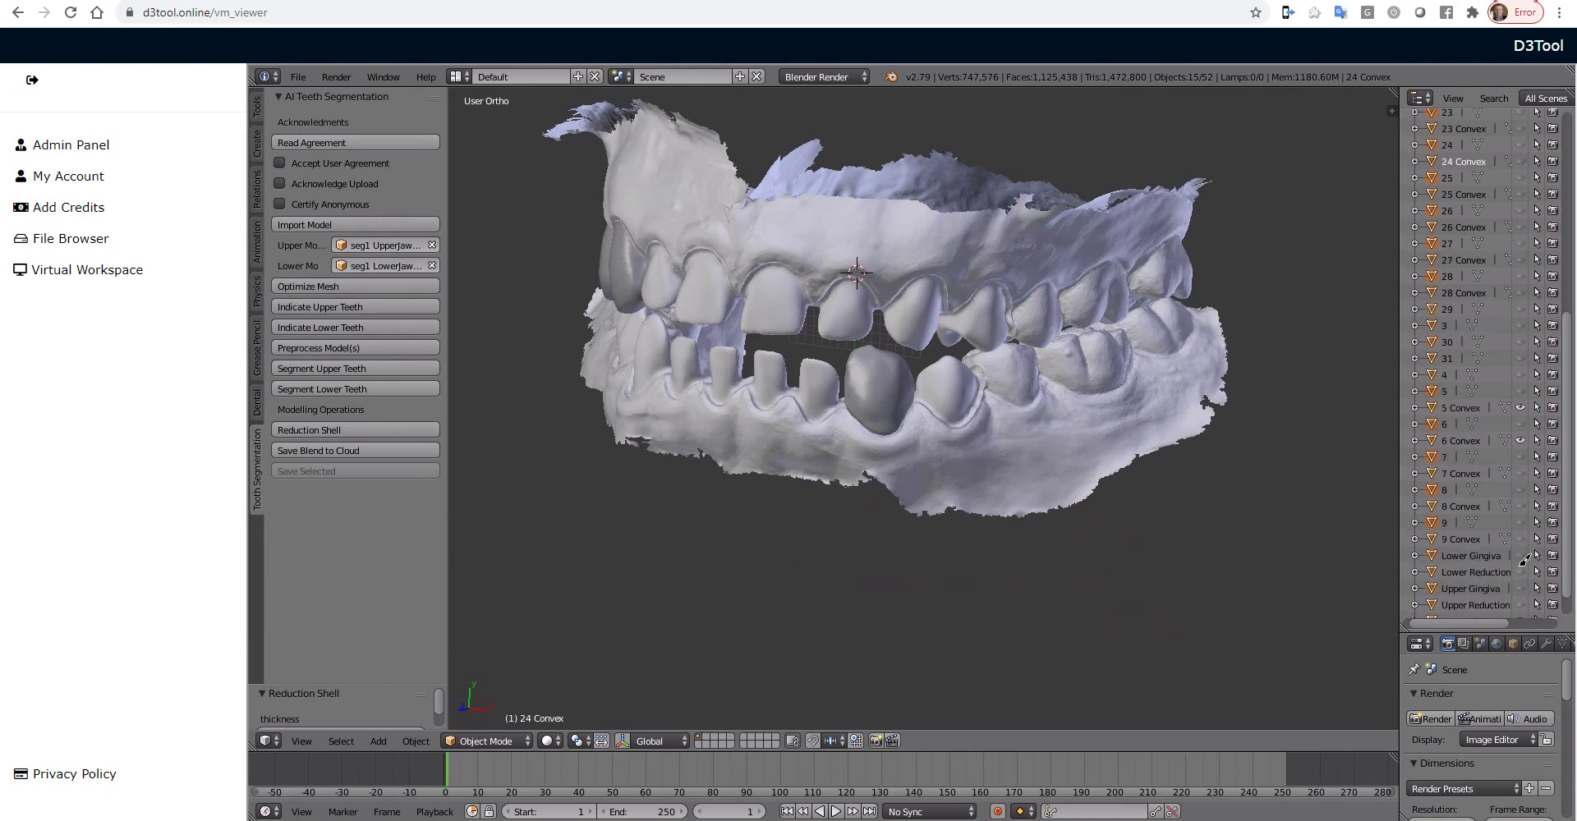
scroll(1527, 468, up, 1)
scroll(1522, 326, up, 10)
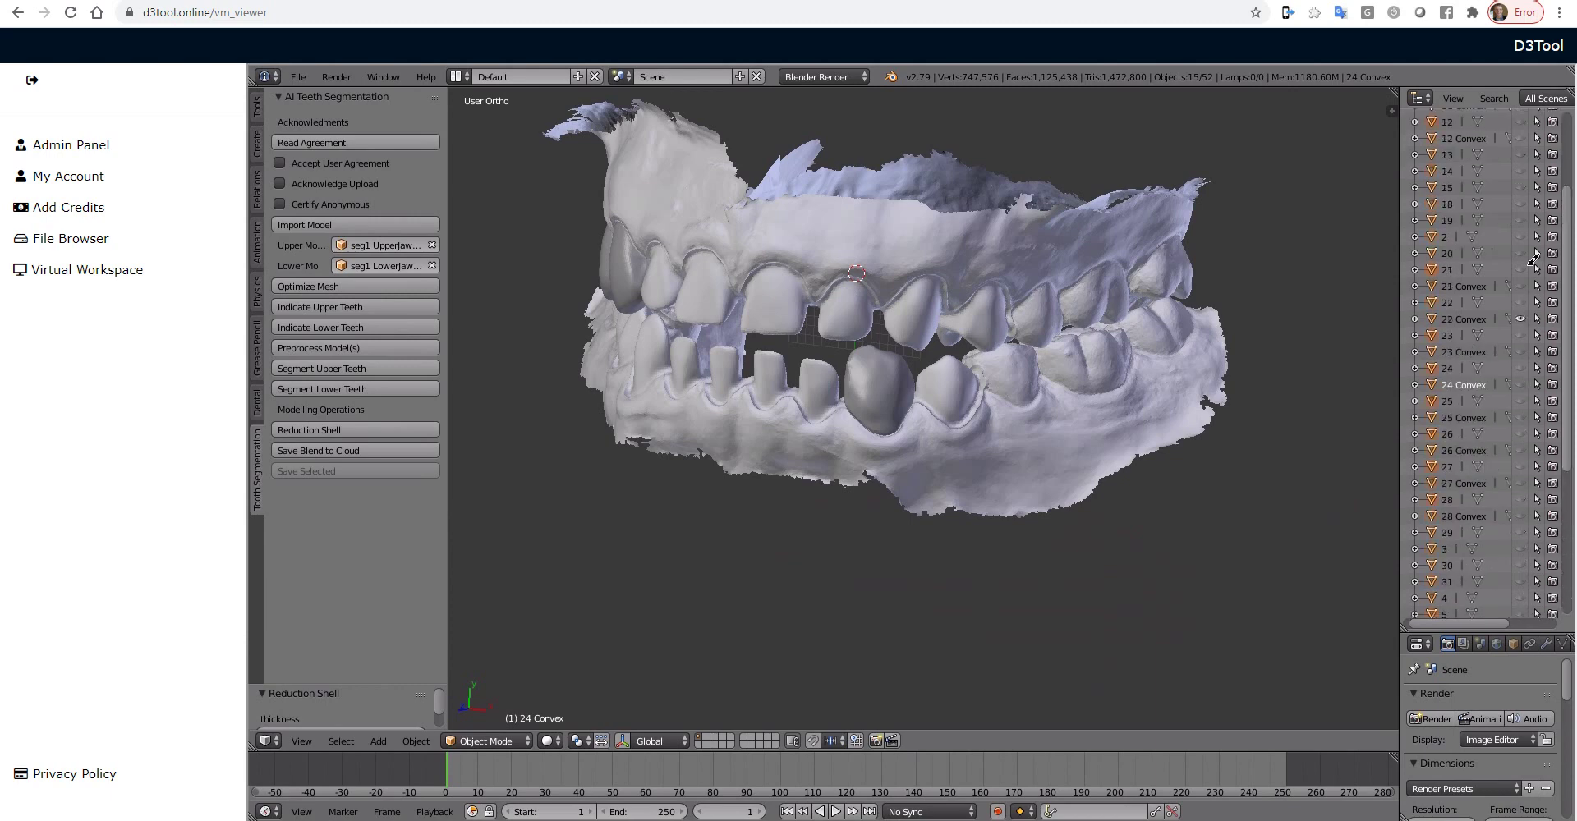
click(1521, 183)
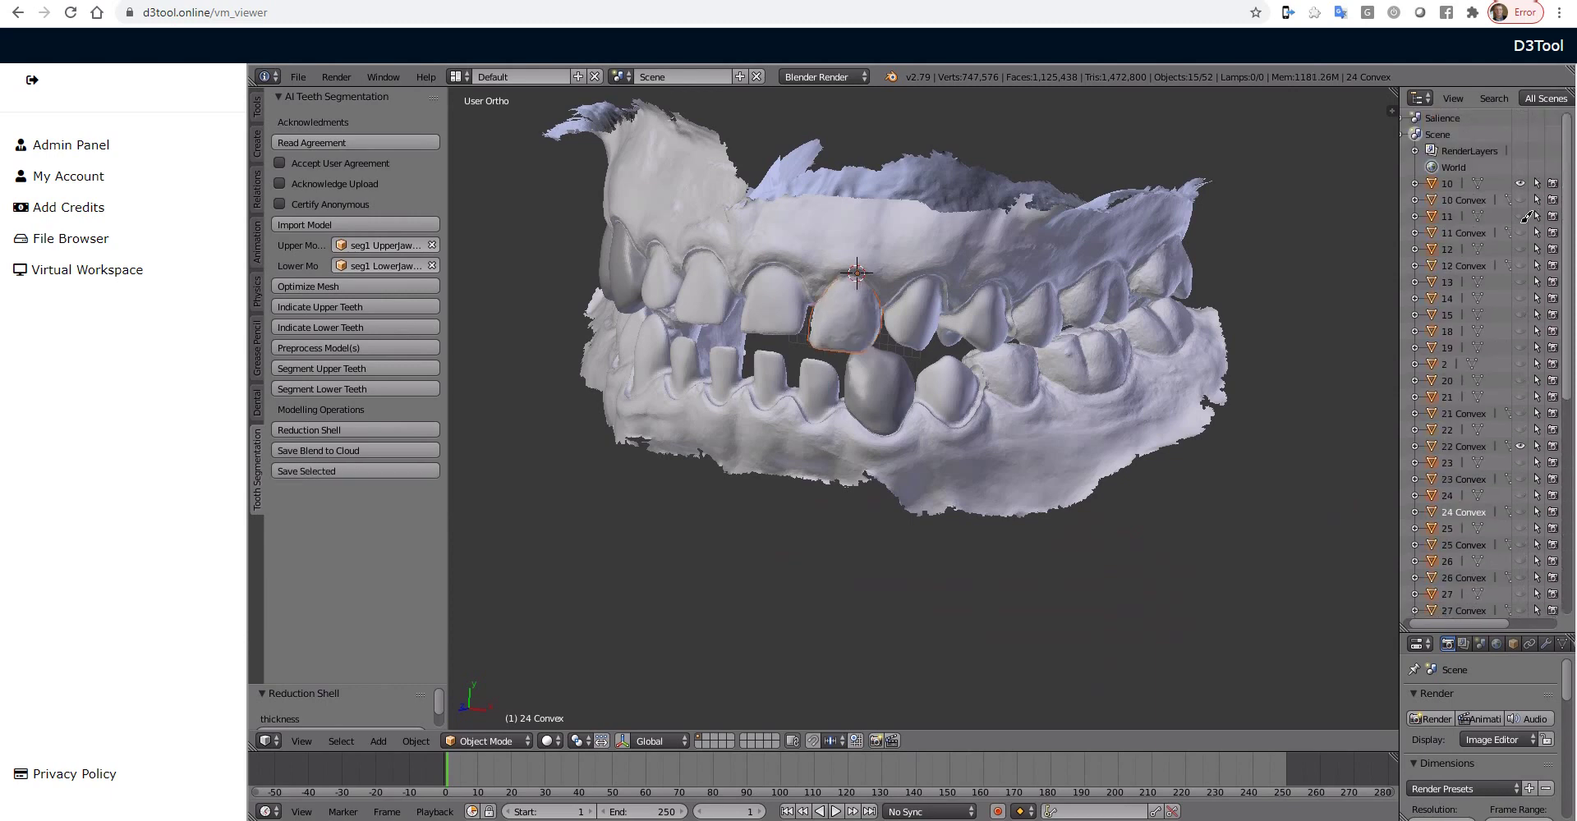
click(1521, 183)
click(1521, 212)
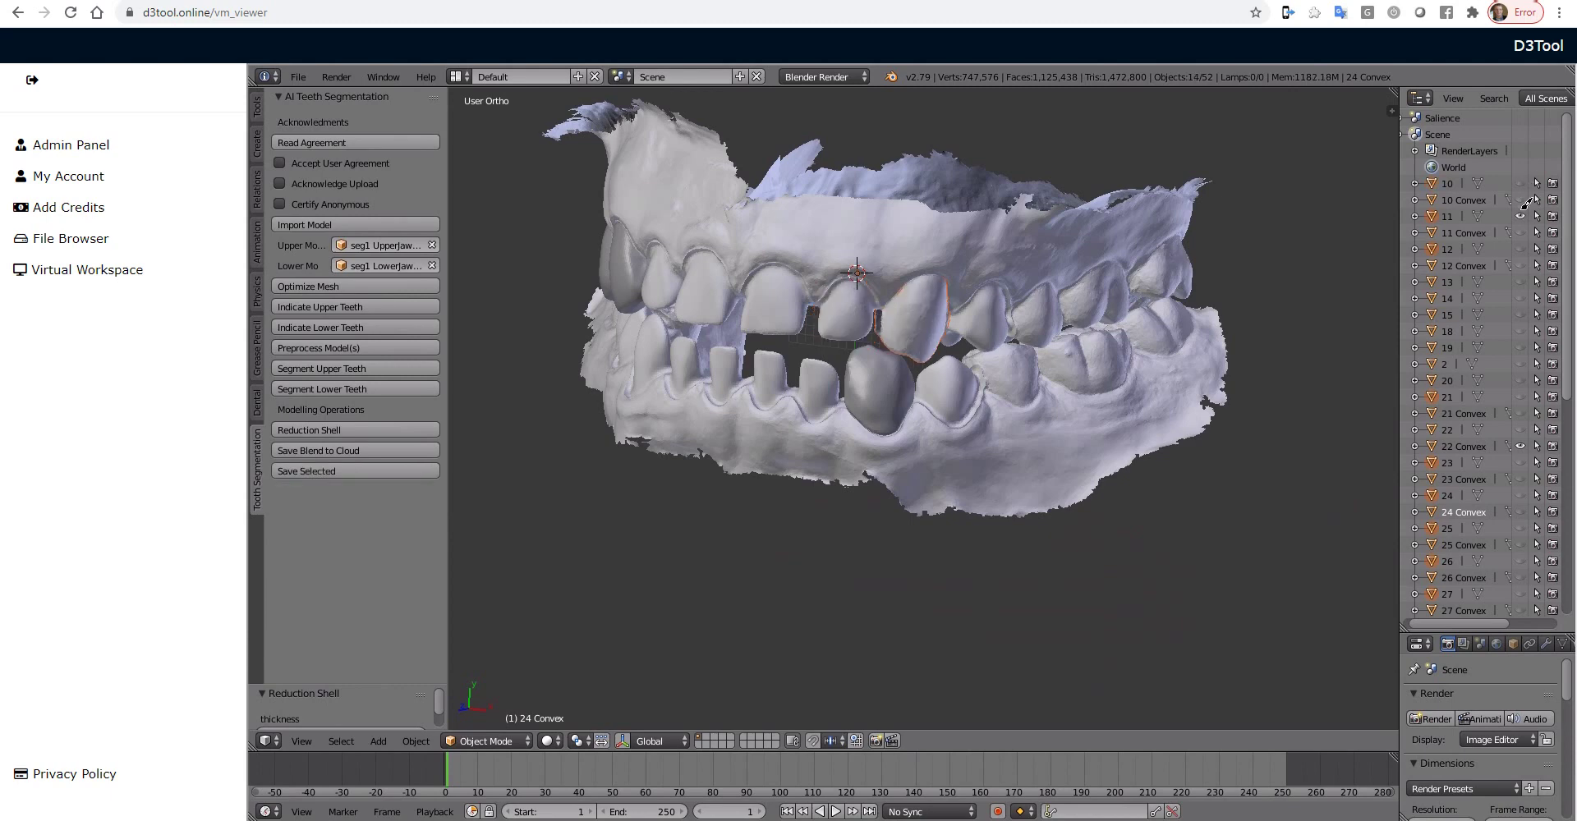
click(1520, 215)
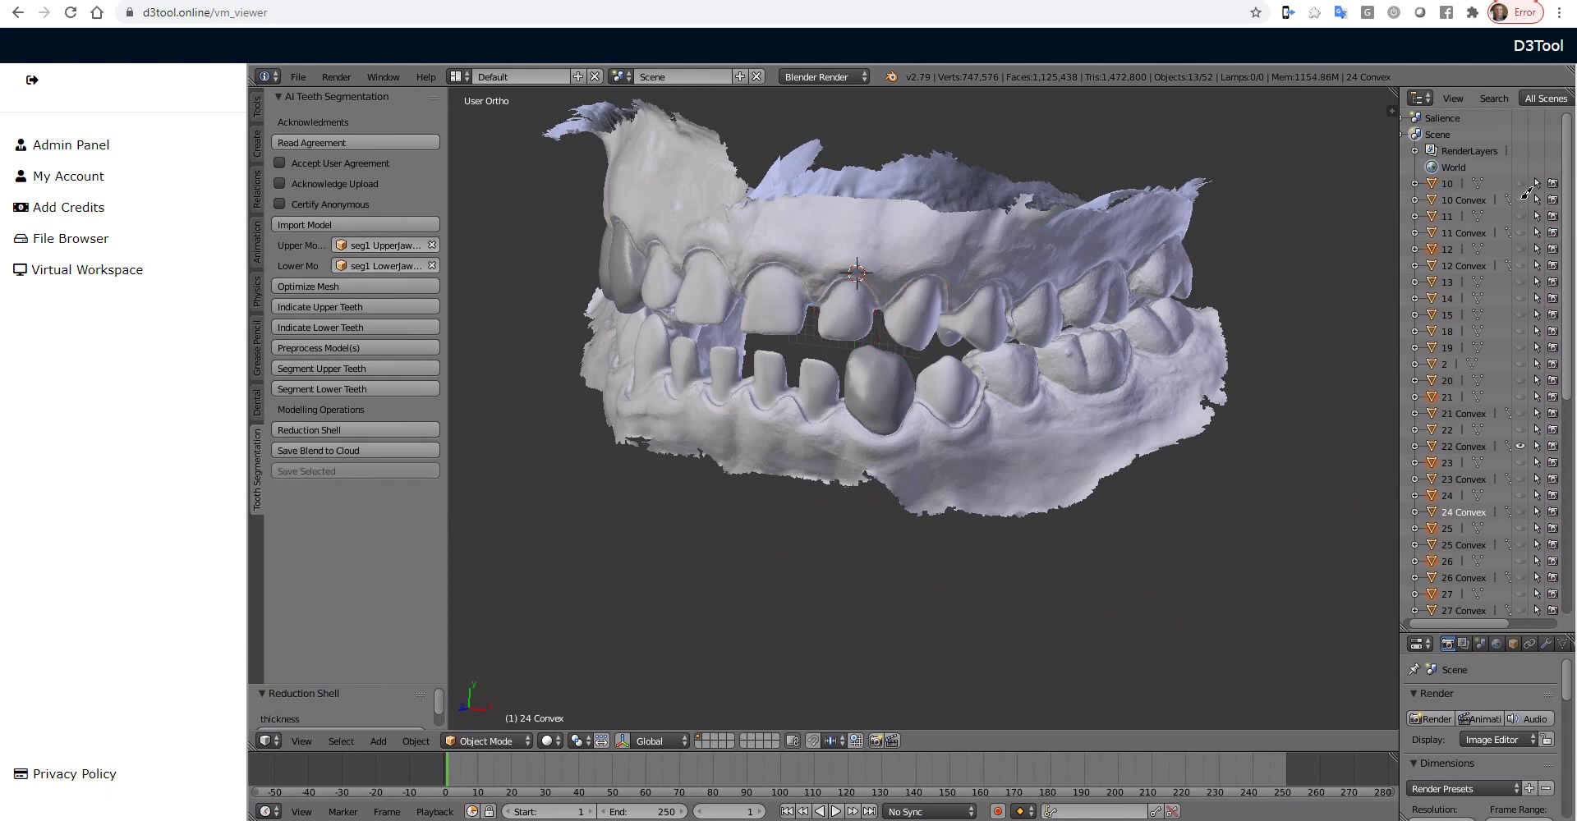
Make 7 Convex, 8 Convex, 9 Convex, 10 Convex and 11 Convex visible on the reduced upper arch
click(1520, 199)
click(1521, 233)
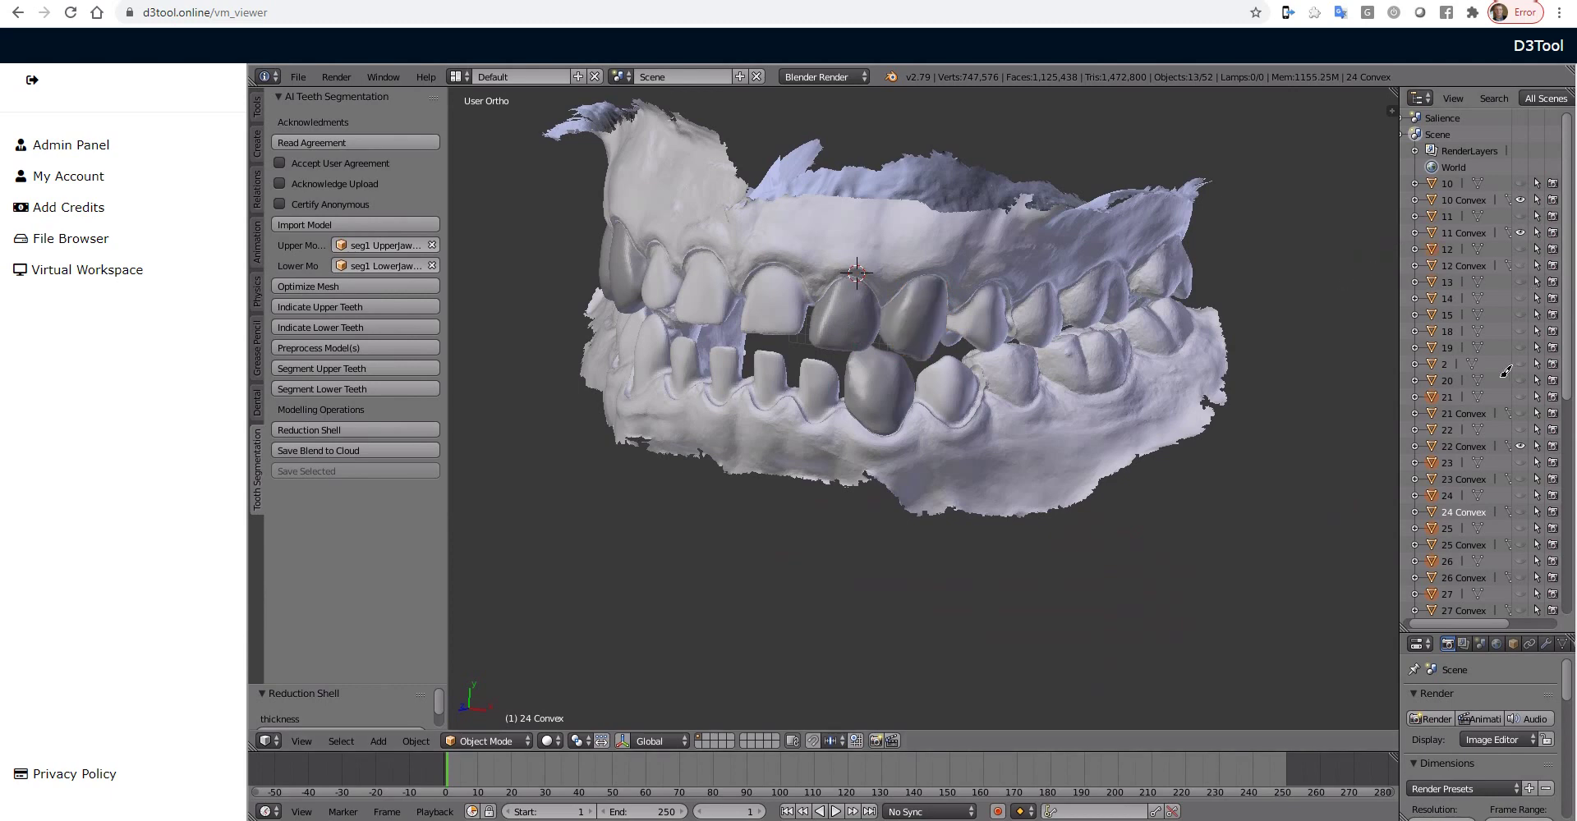
scroll(1506, 371, down, 8)
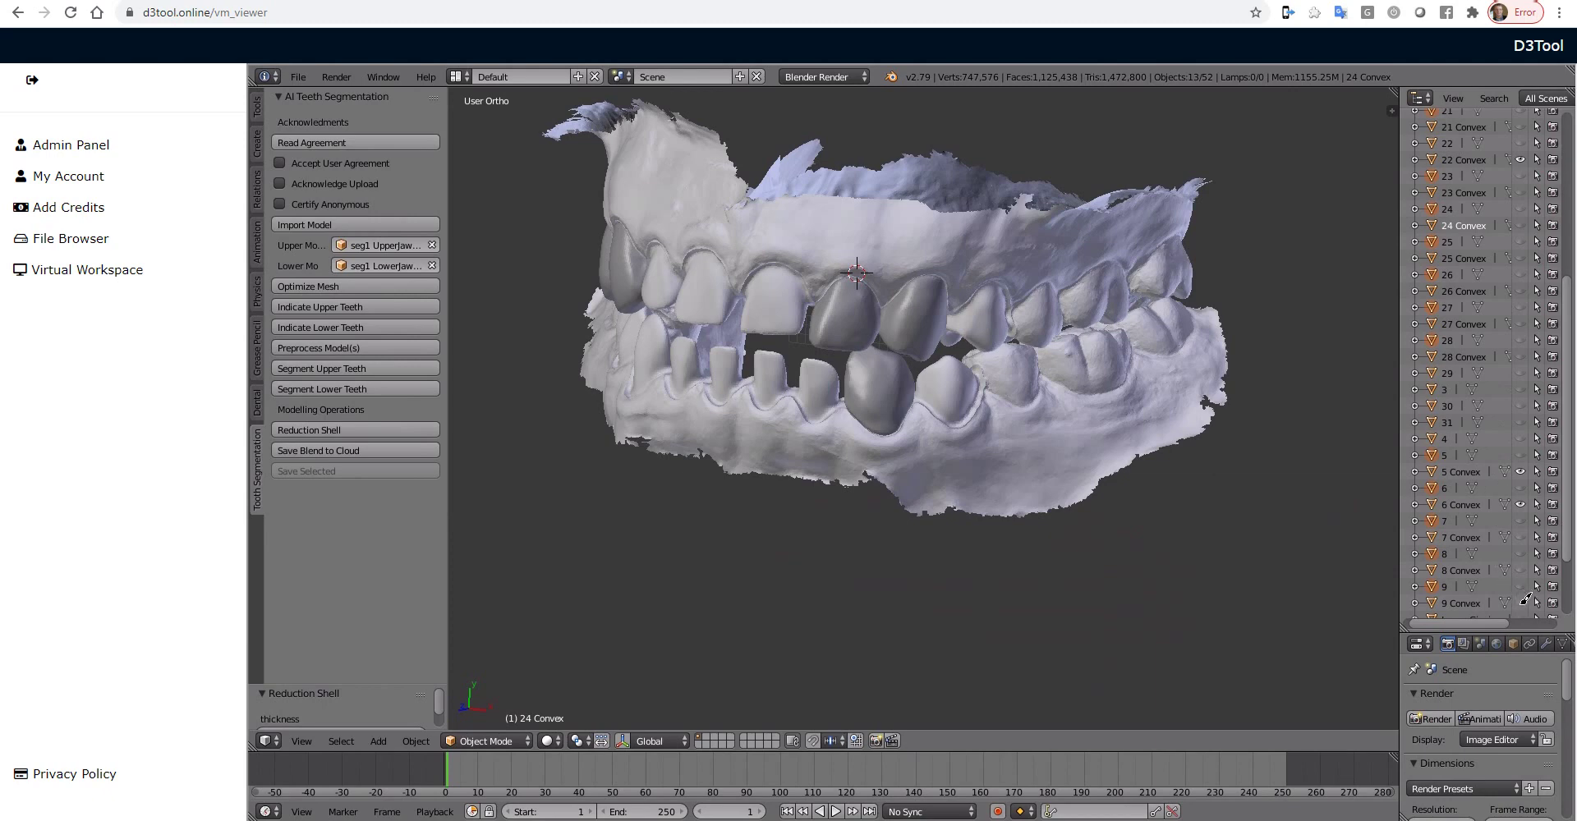
click(1523, 602)
click(1521, 570)
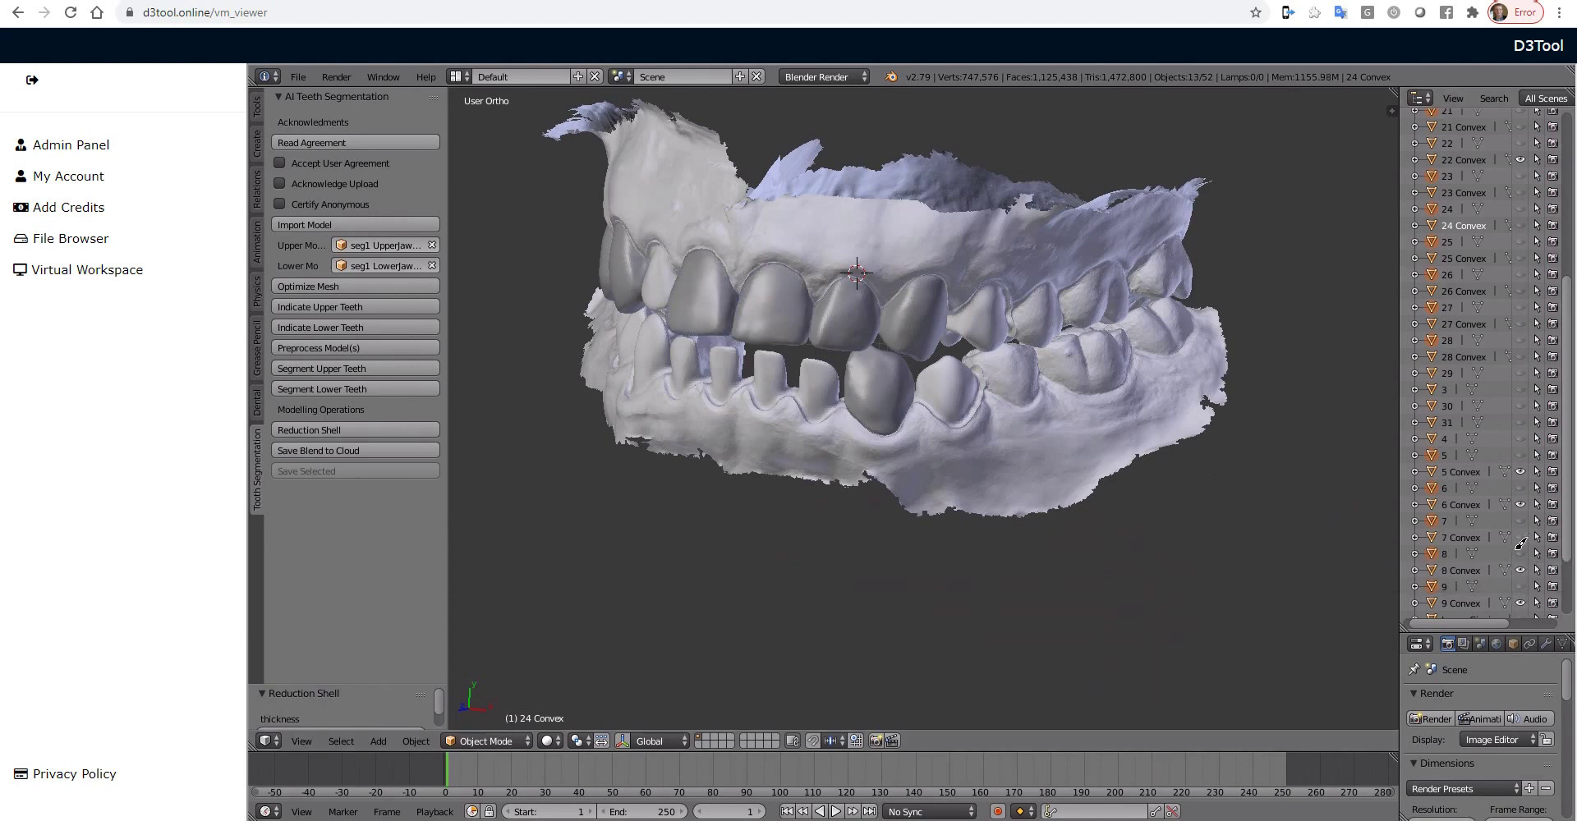
click(1521, 537)
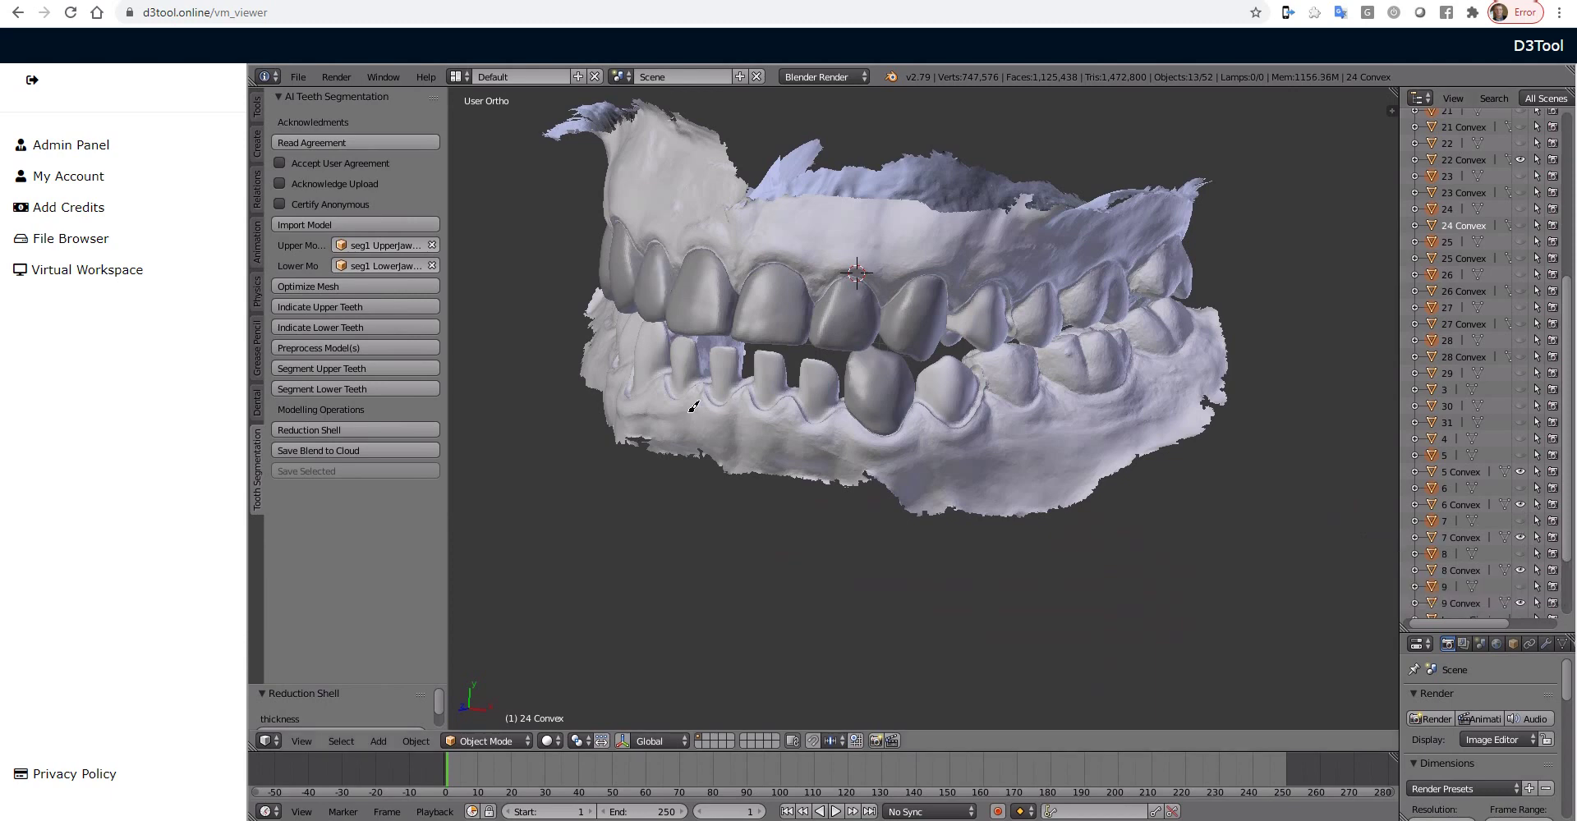
Hide the seg1 UpperJawScan model, leaving the convex upper teeth in view
middle_drag(766, 382, 798, 434)
scroll(807, 413, up, 3)
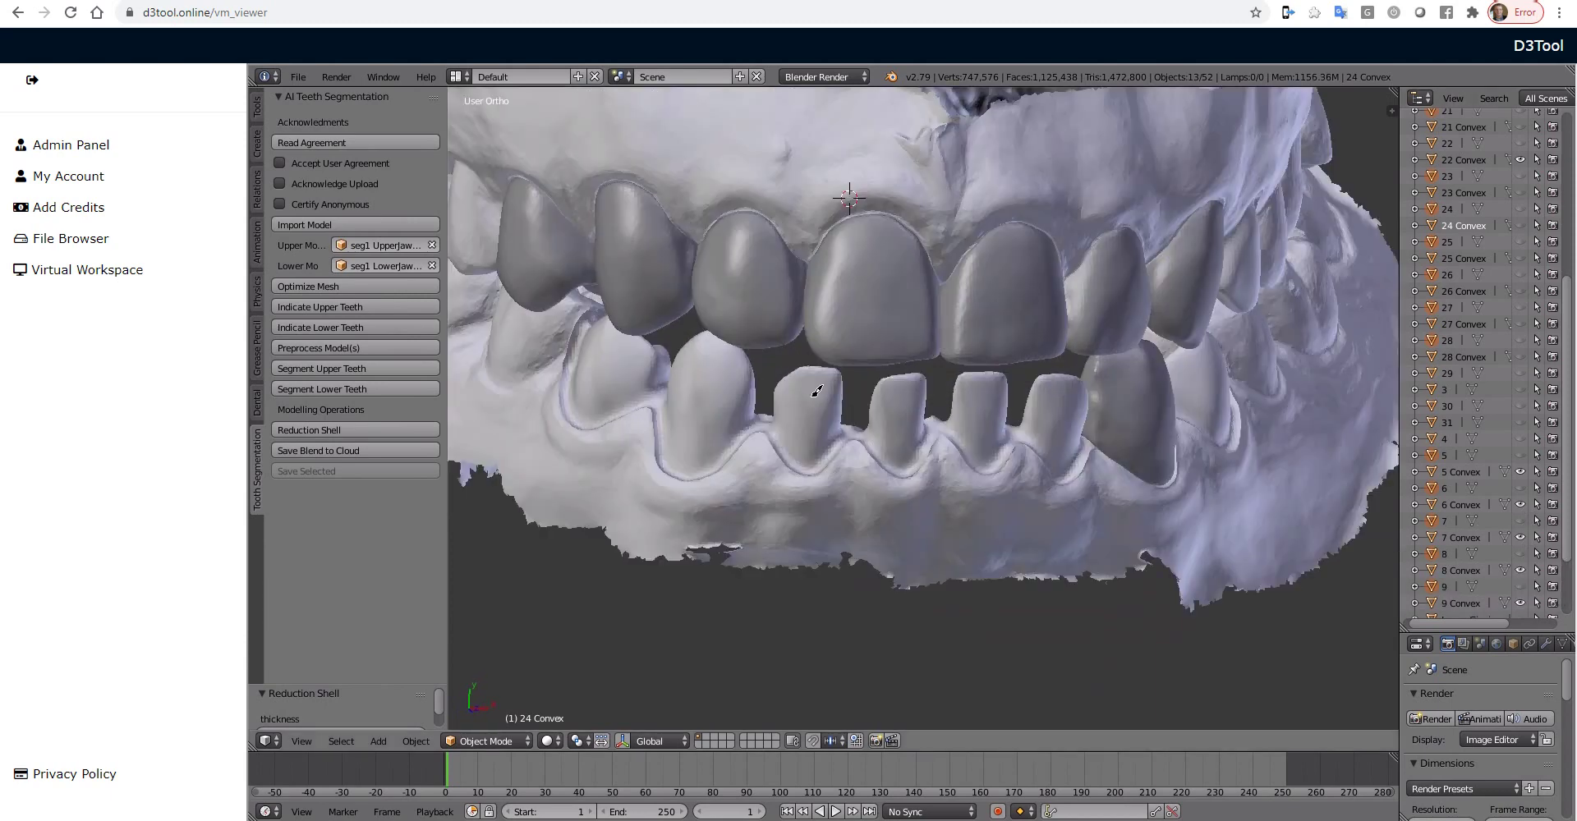
scroll(845, 318, down, 1)
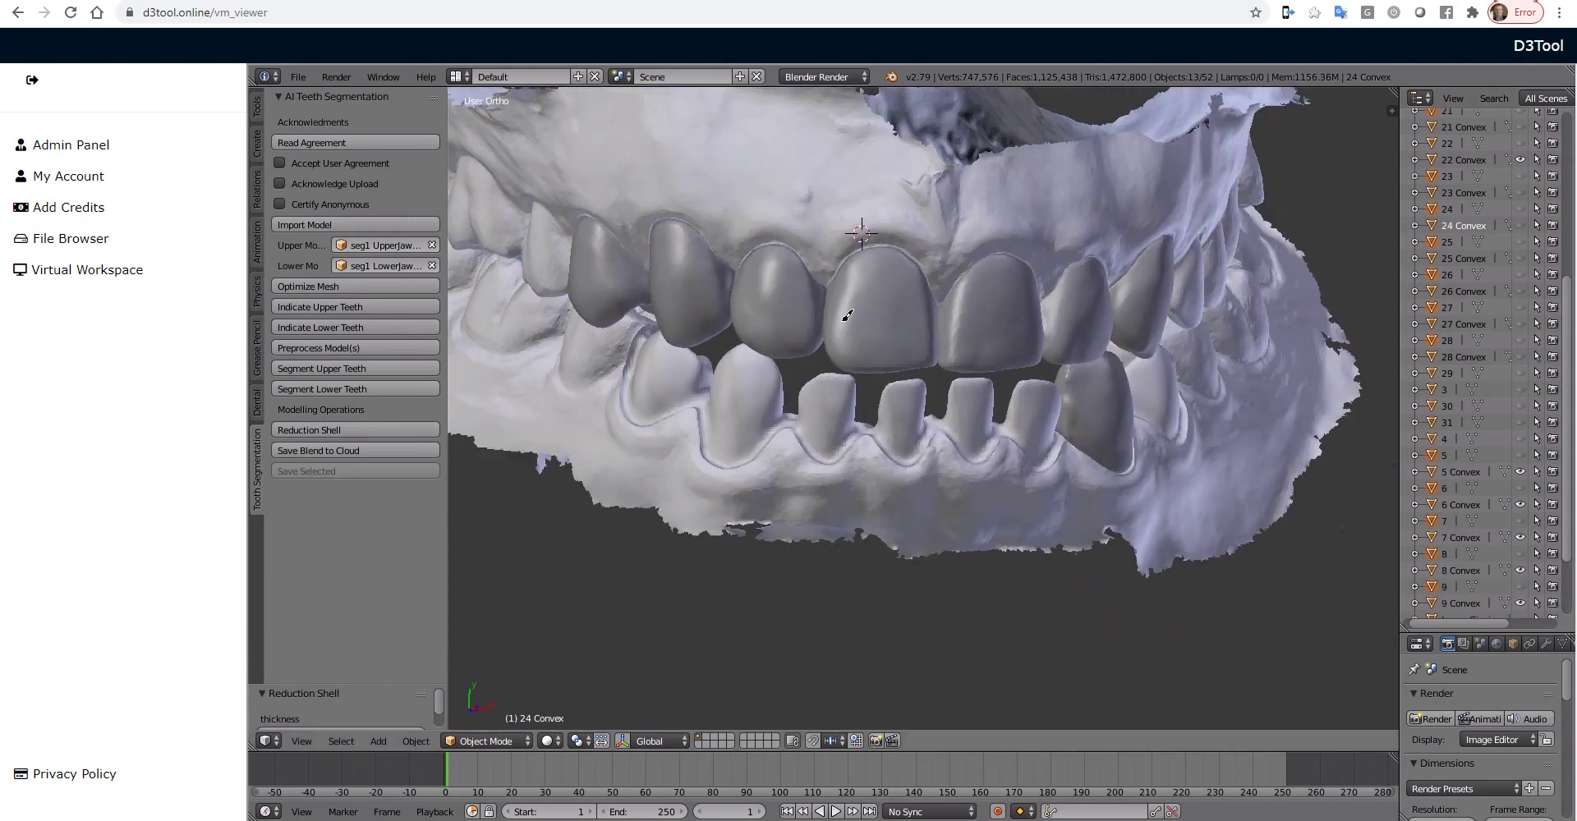
right_click(848, 184)
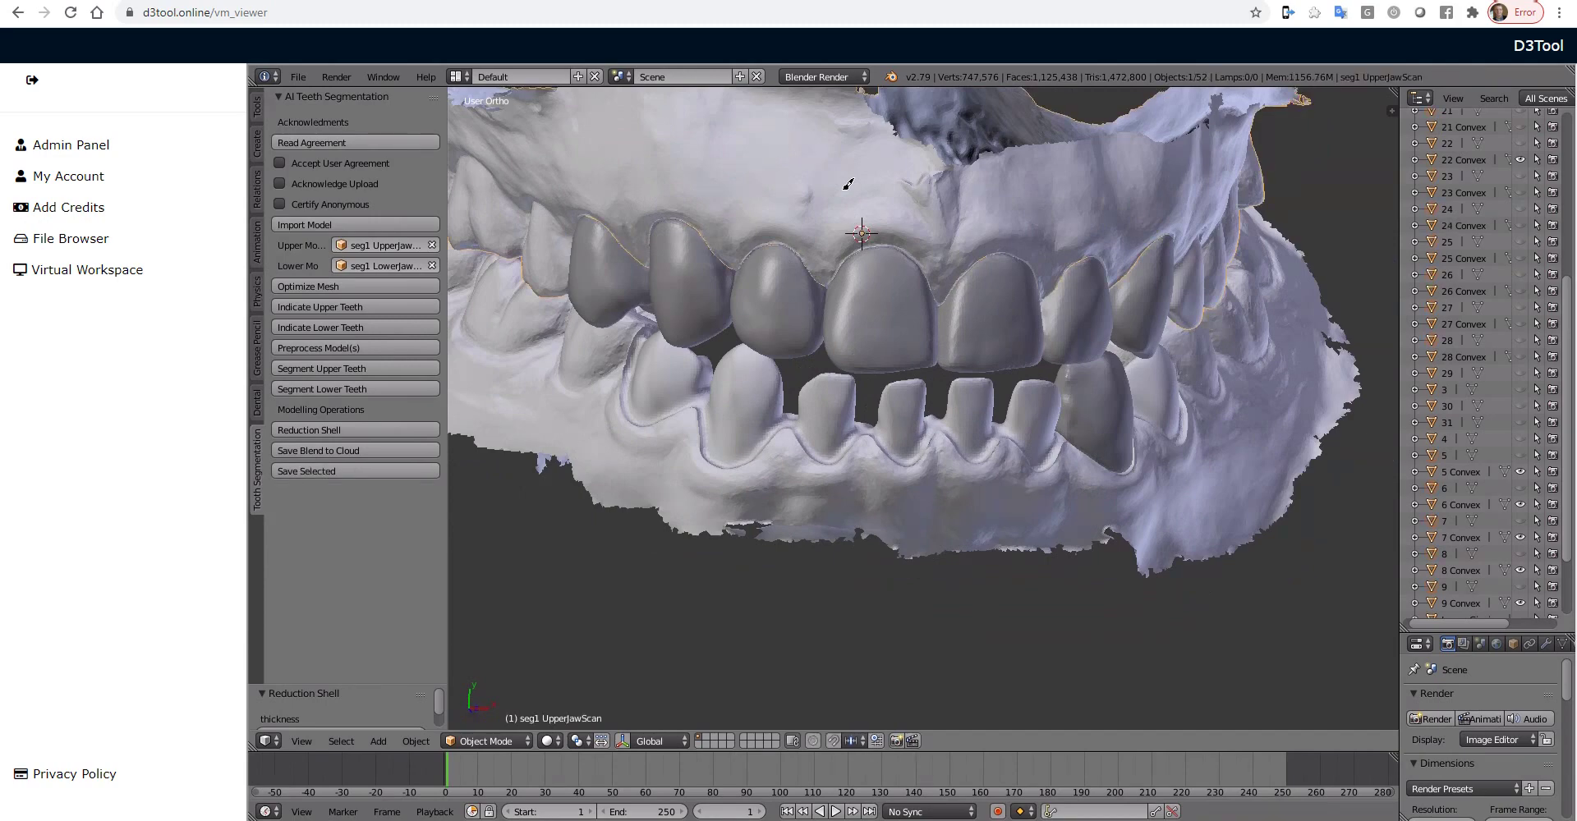
key(h)
Add a Boolean modifier to 5 Convex
middle_drag(874, 234, 885, 461)
middle_drag(901, 564, 780, 541)
middle_drag(1050, 523, 1249, 279)
middle_drag(1136, 544, 1057, 513)
right_click(757, 378)
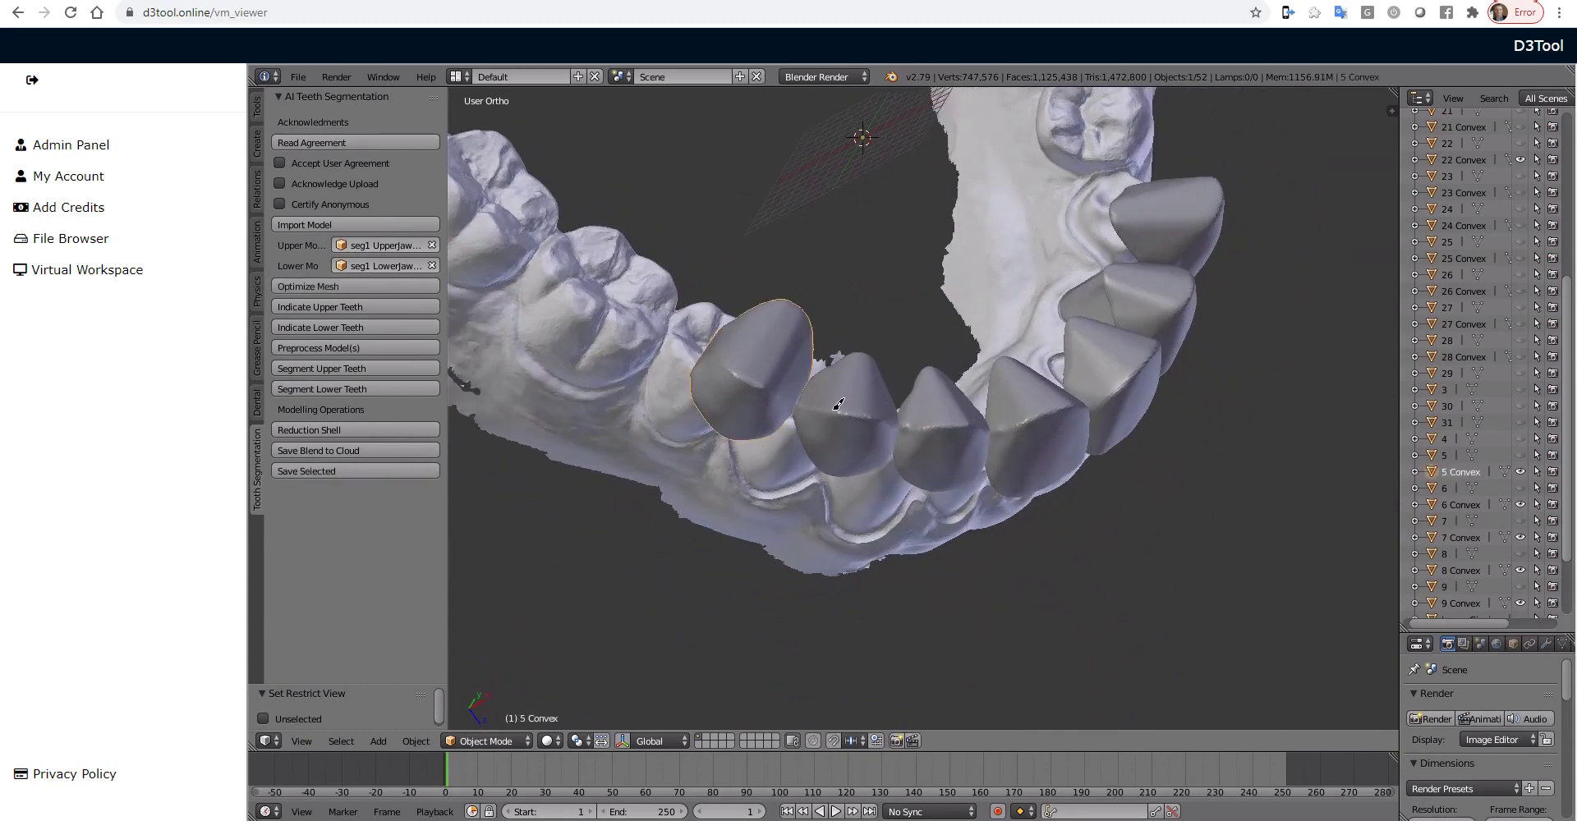
click(1545, 644)
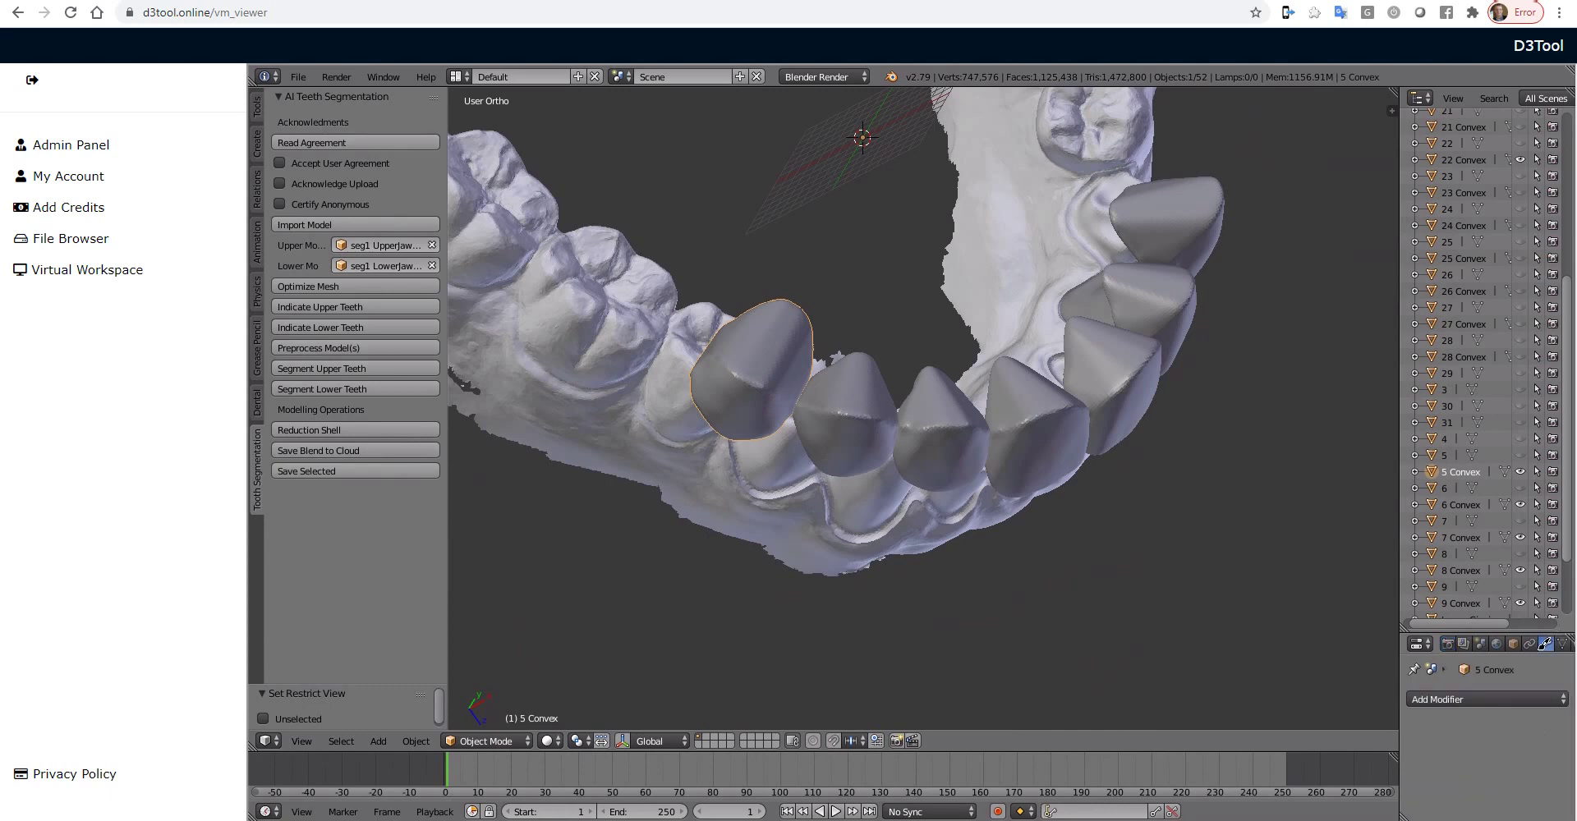
click(1472, 705)
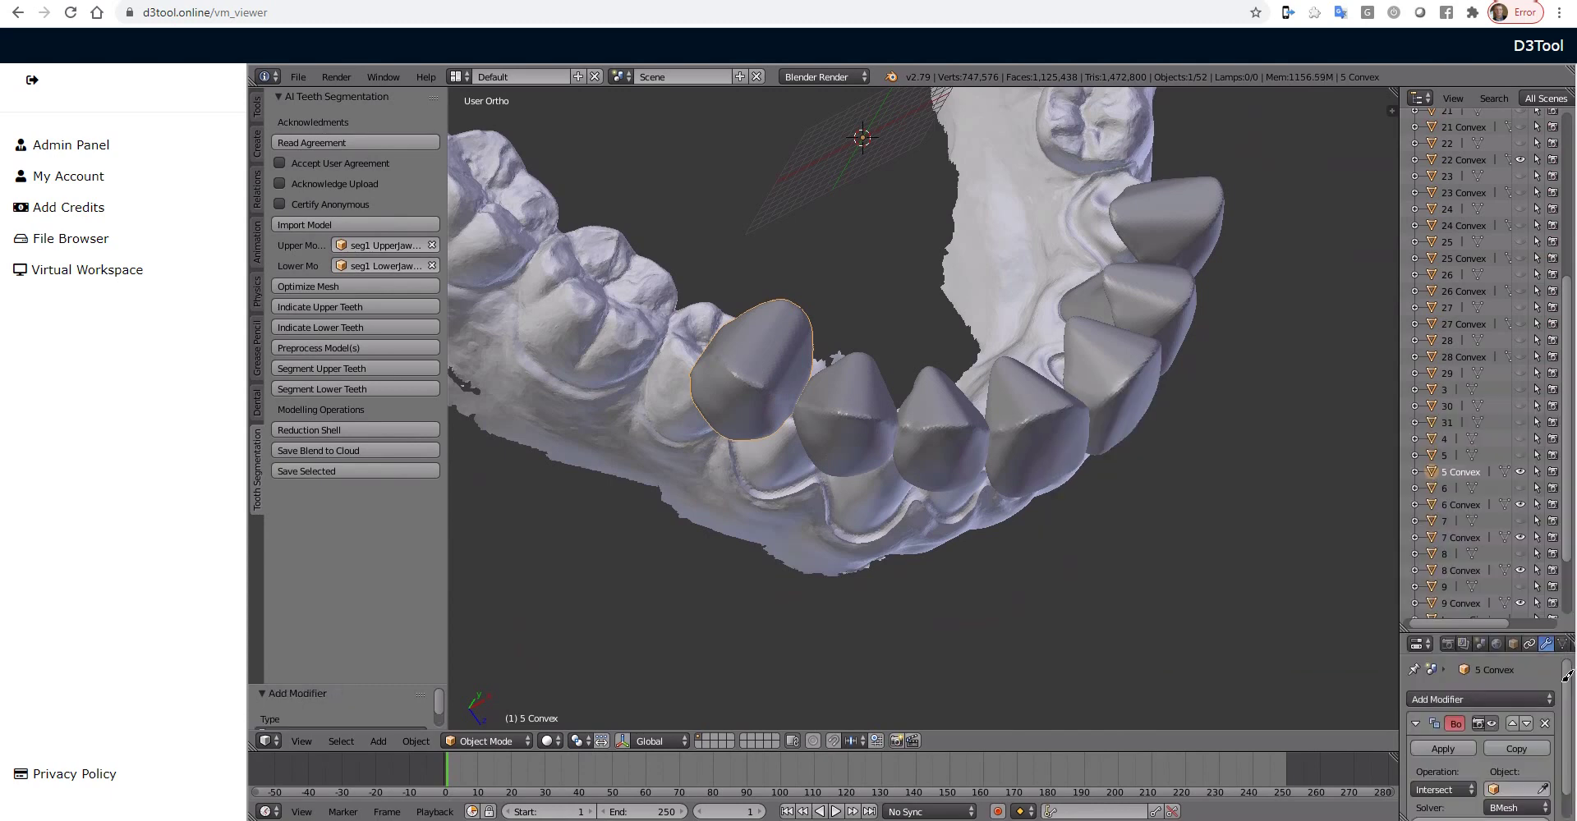
click(1257, 444)
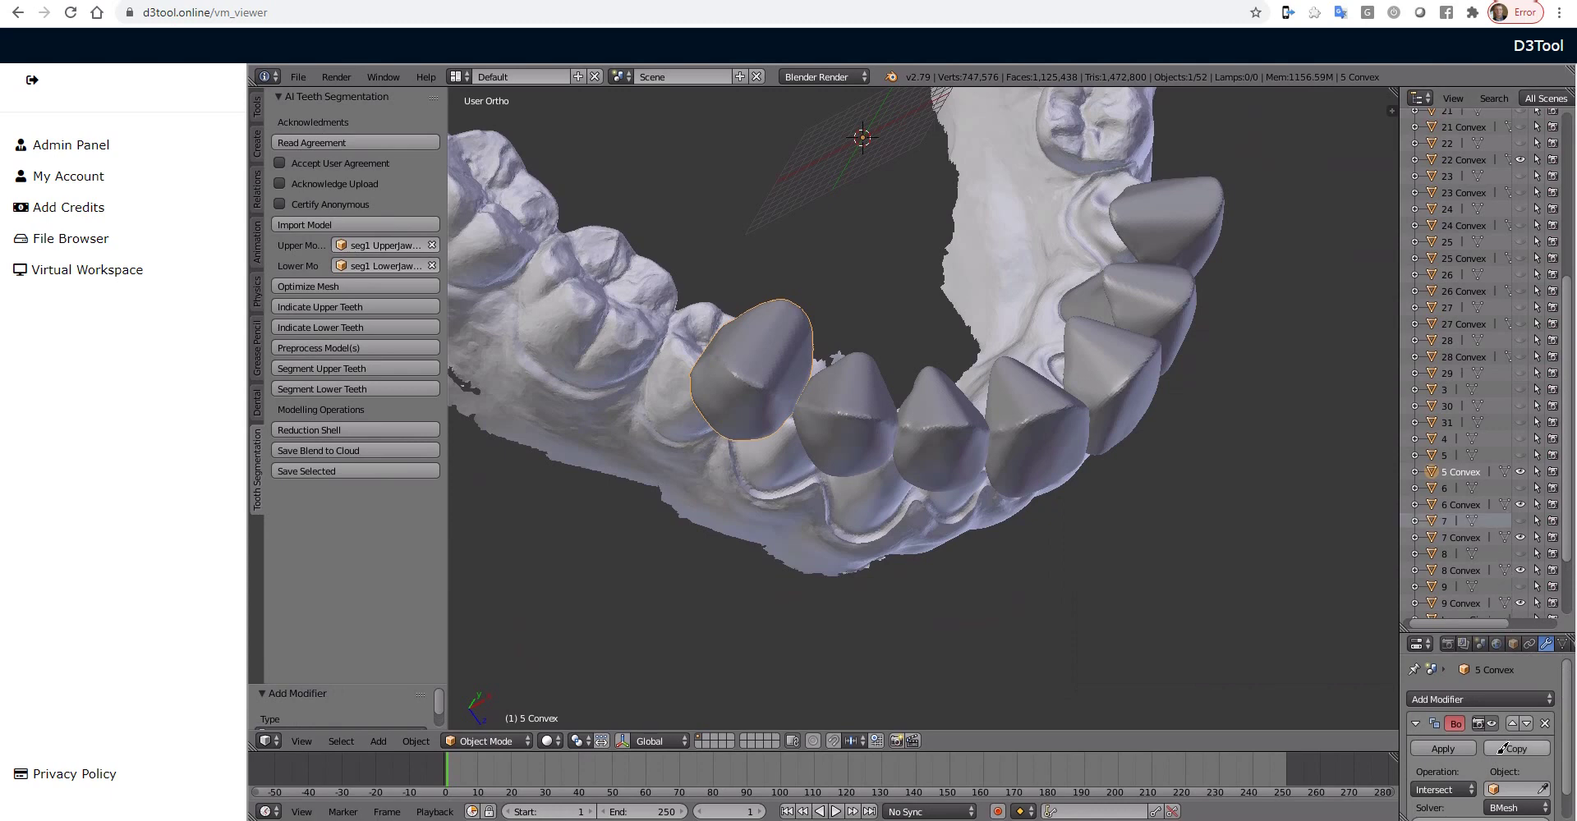
Set the Boolean modifier on 5 Convex to Difference with seg1 UpperJawScan as its object
scroll(1511, 772, down, 1)
click(1519, 761)
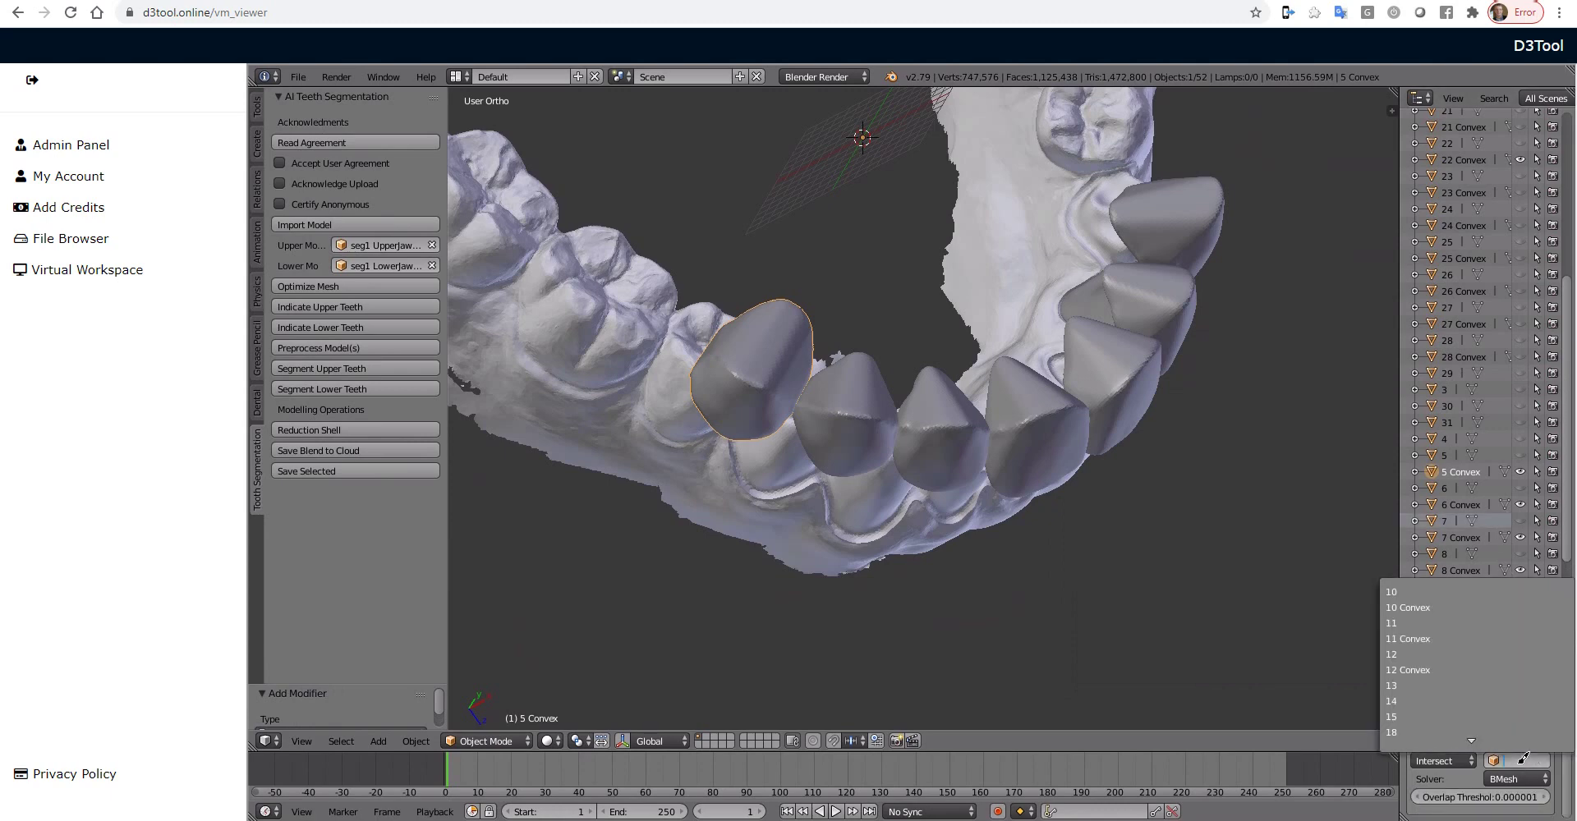
text(seg)
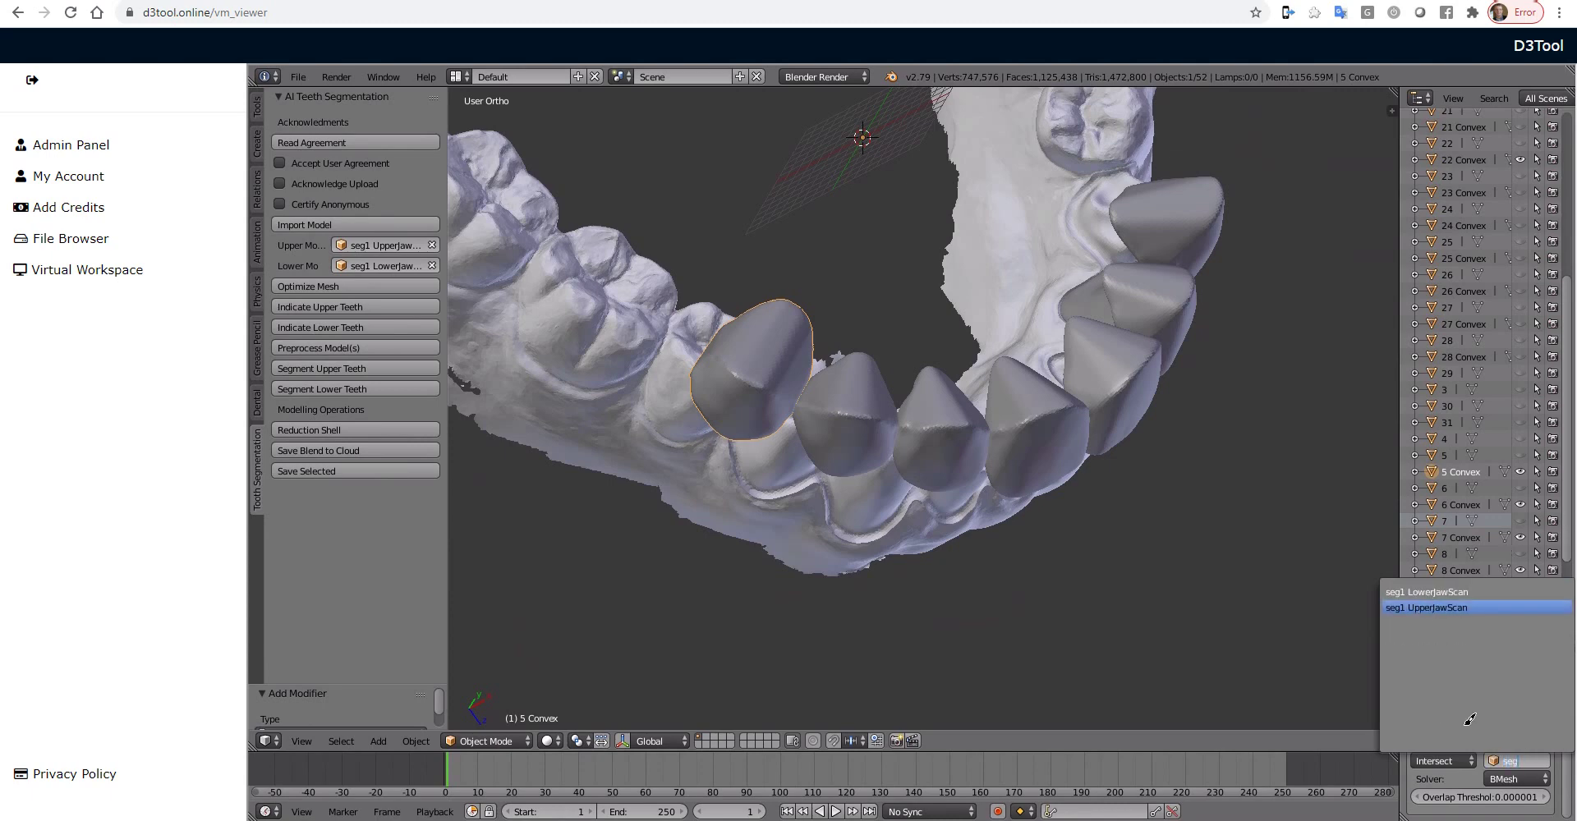
key(Return)
click(1448, 761)
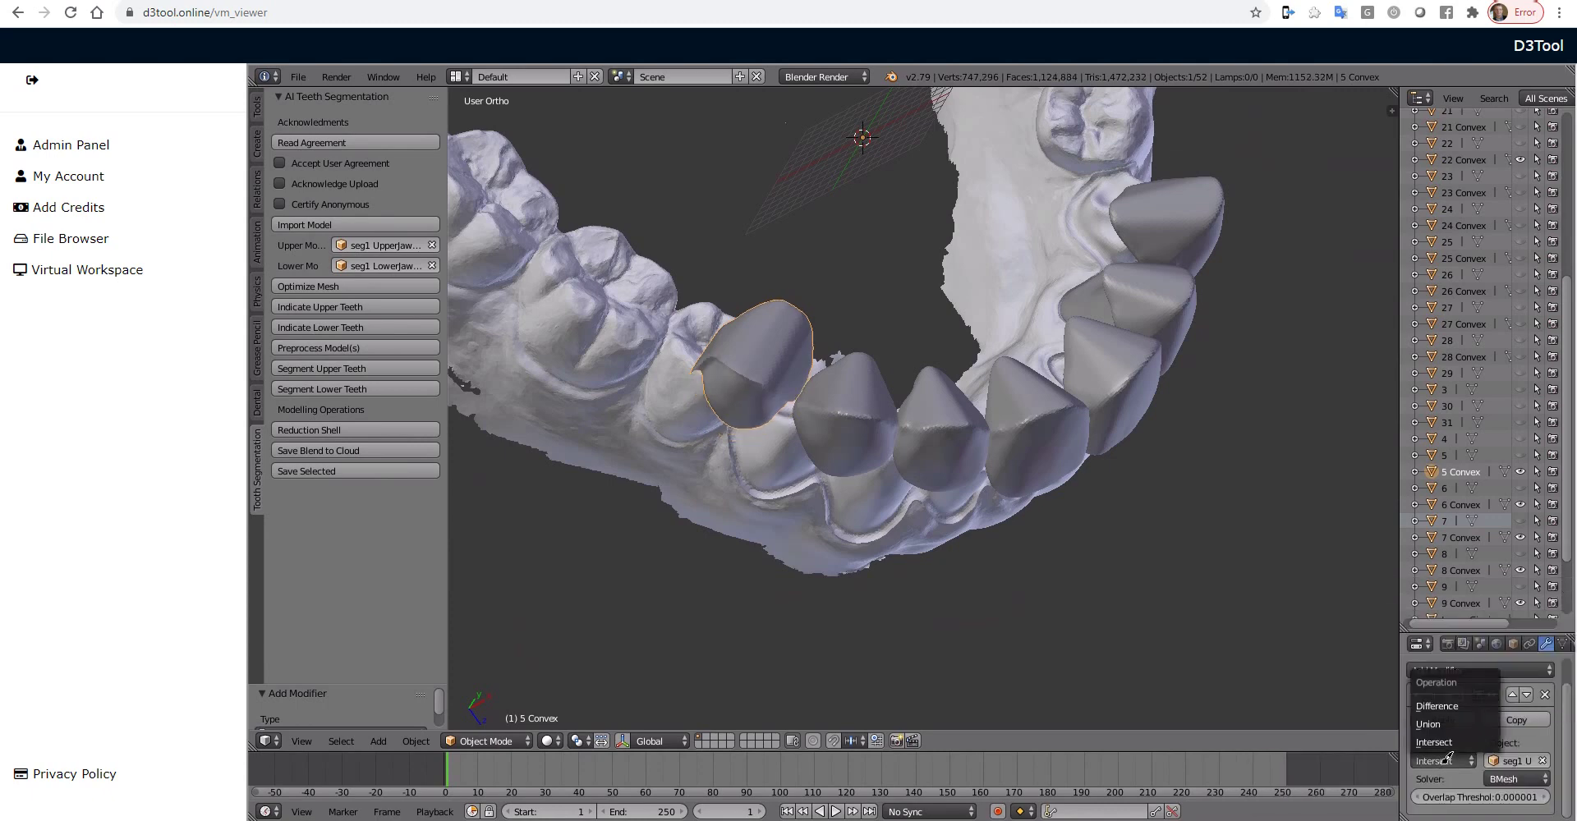
click(1450, 704)
middle_drag(863, 509, 741, 573)
middle_drag(953, 536, 902, 528)
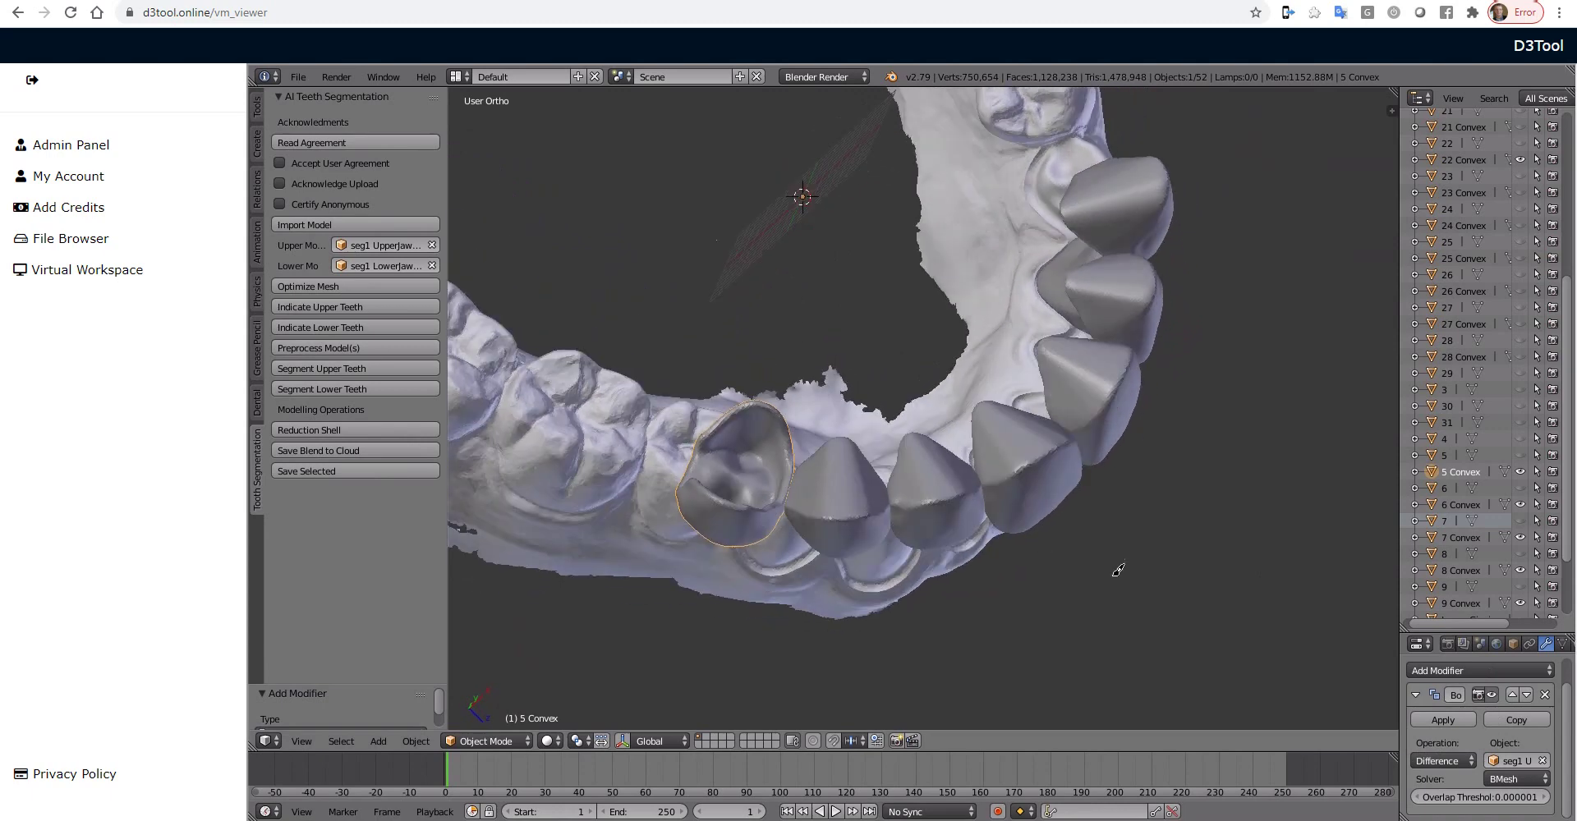
Add a Boolean modifier to 6 Convex, using the Difference operation with seg1 UpperJawScan as its object
right_click(858, 503)
click(1473, 670)
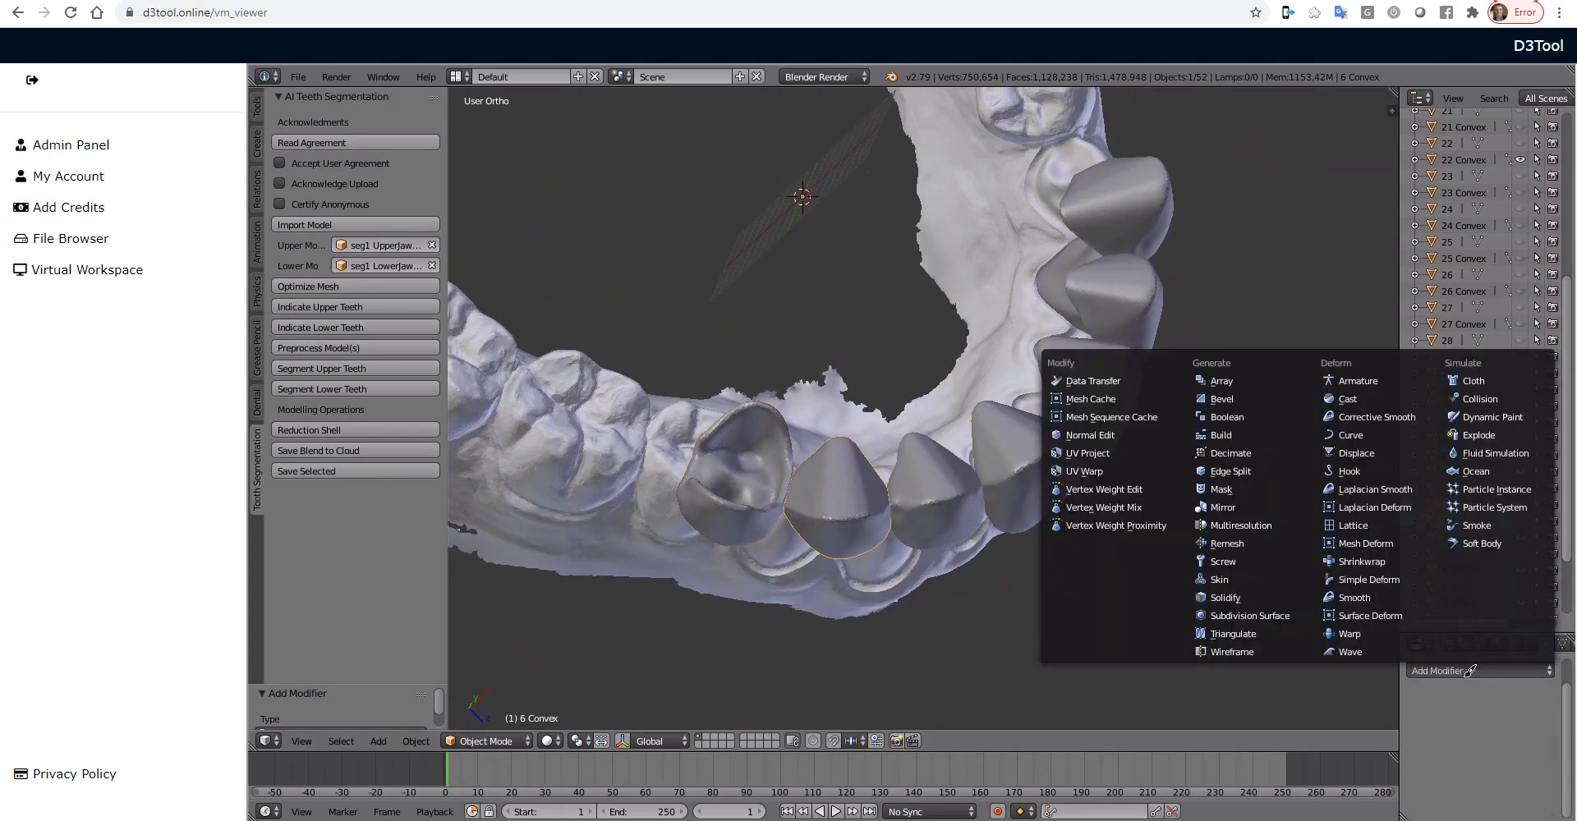
click(1257, 408)
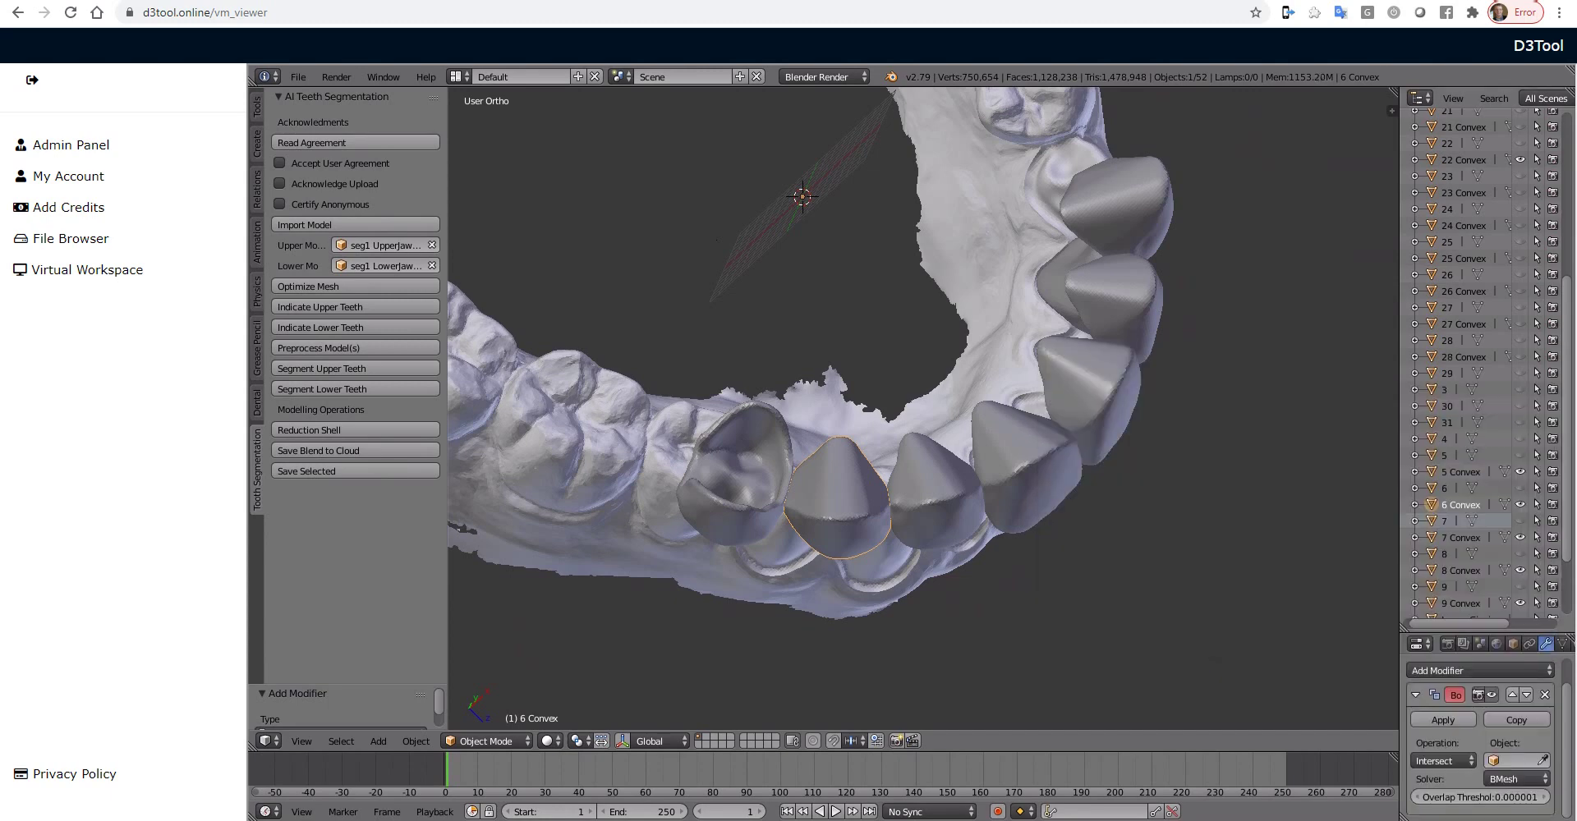
click(1448, 761)
click(1458, 704)
click(1510, 754)
text(se)
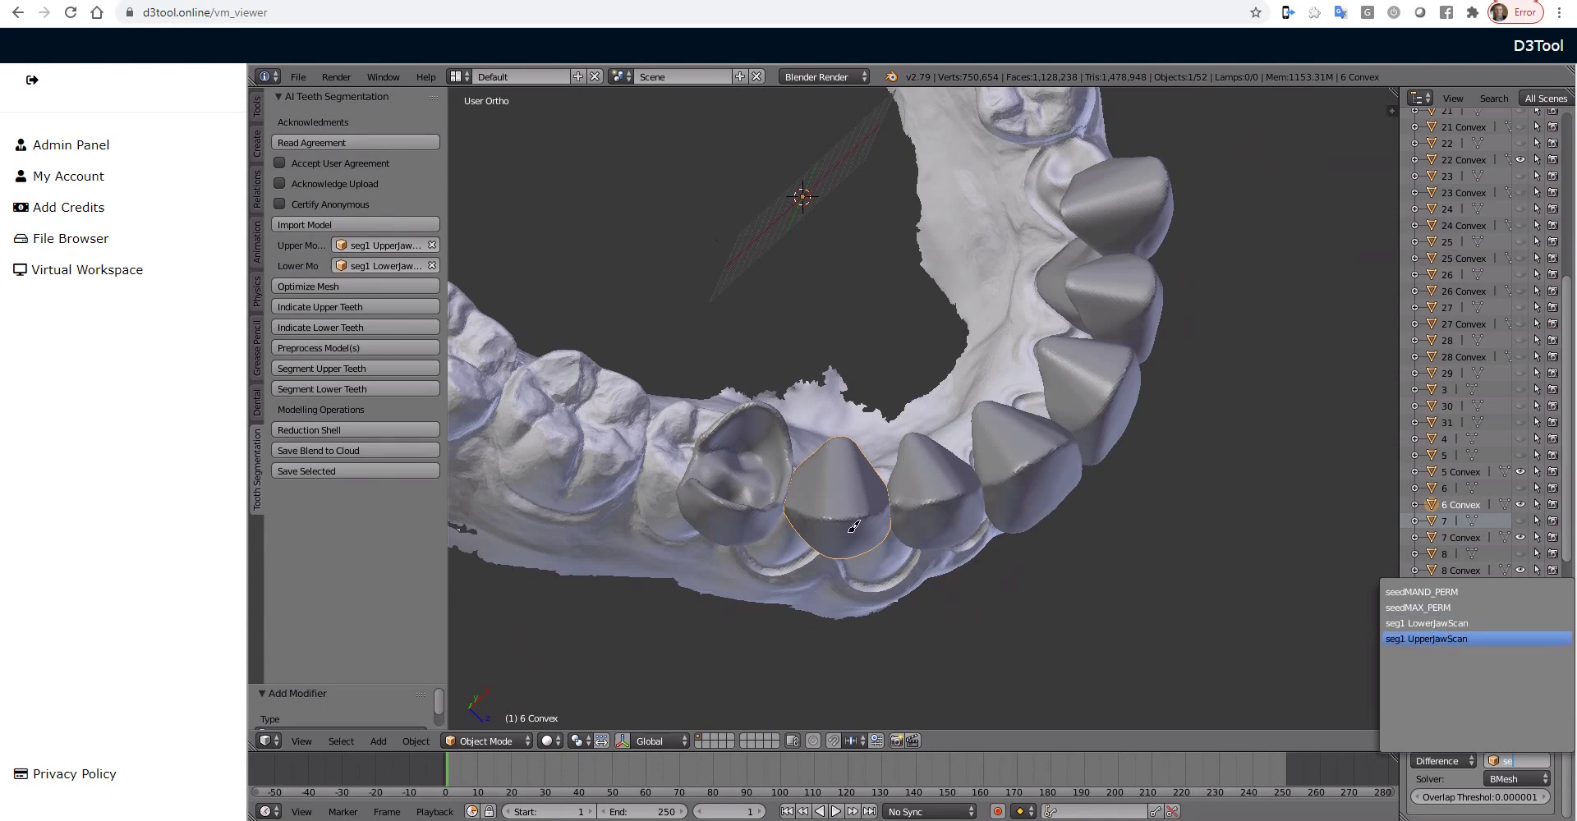
key(Return)
Examine the Boolean cuts in 5 Convex and 6 Convex and the convex teeth above the lower arch from several angles
scroll(855, 527, up, 3)
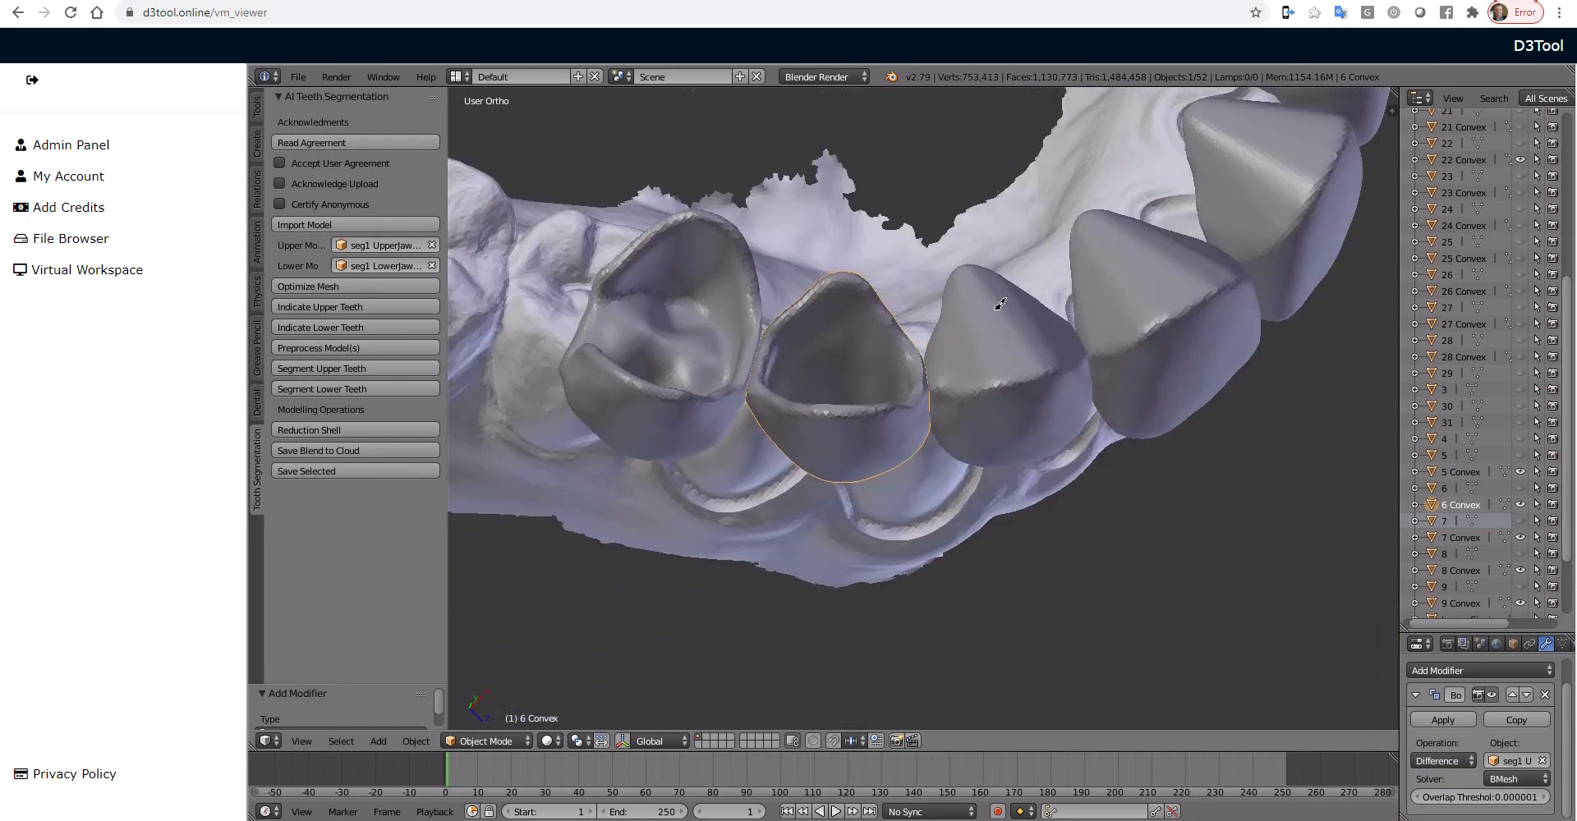
middle_drag(1005, 363, 991, 542)
middle_drag(882, 666, 339, 497)
scroll(1073, 300, down, 3)
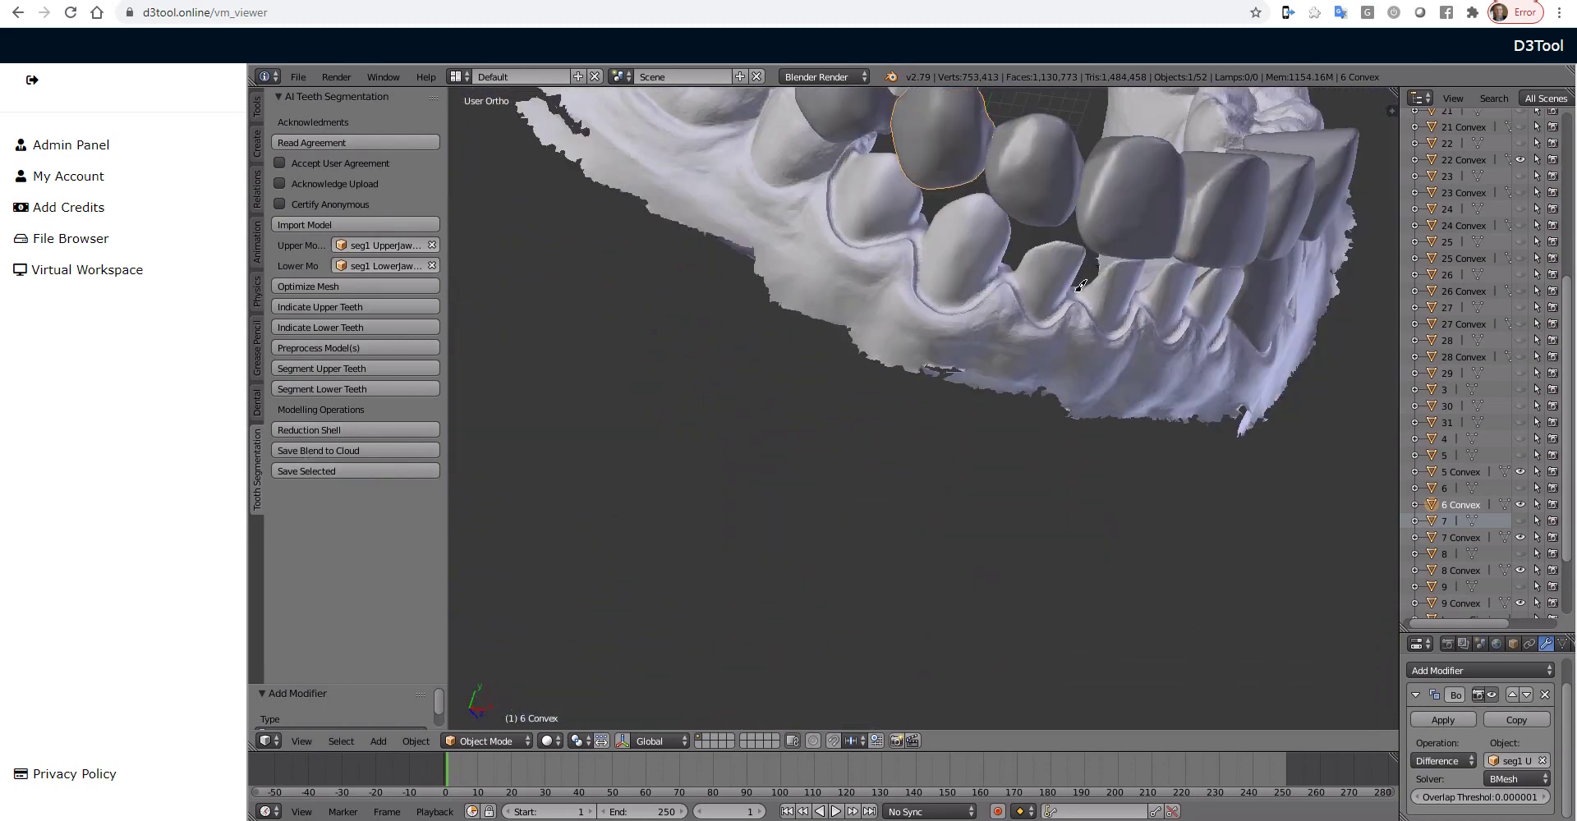
shift+middle_drag(1074, 299, 625, 390)
middle_drag(1090, 406, 986, 435)
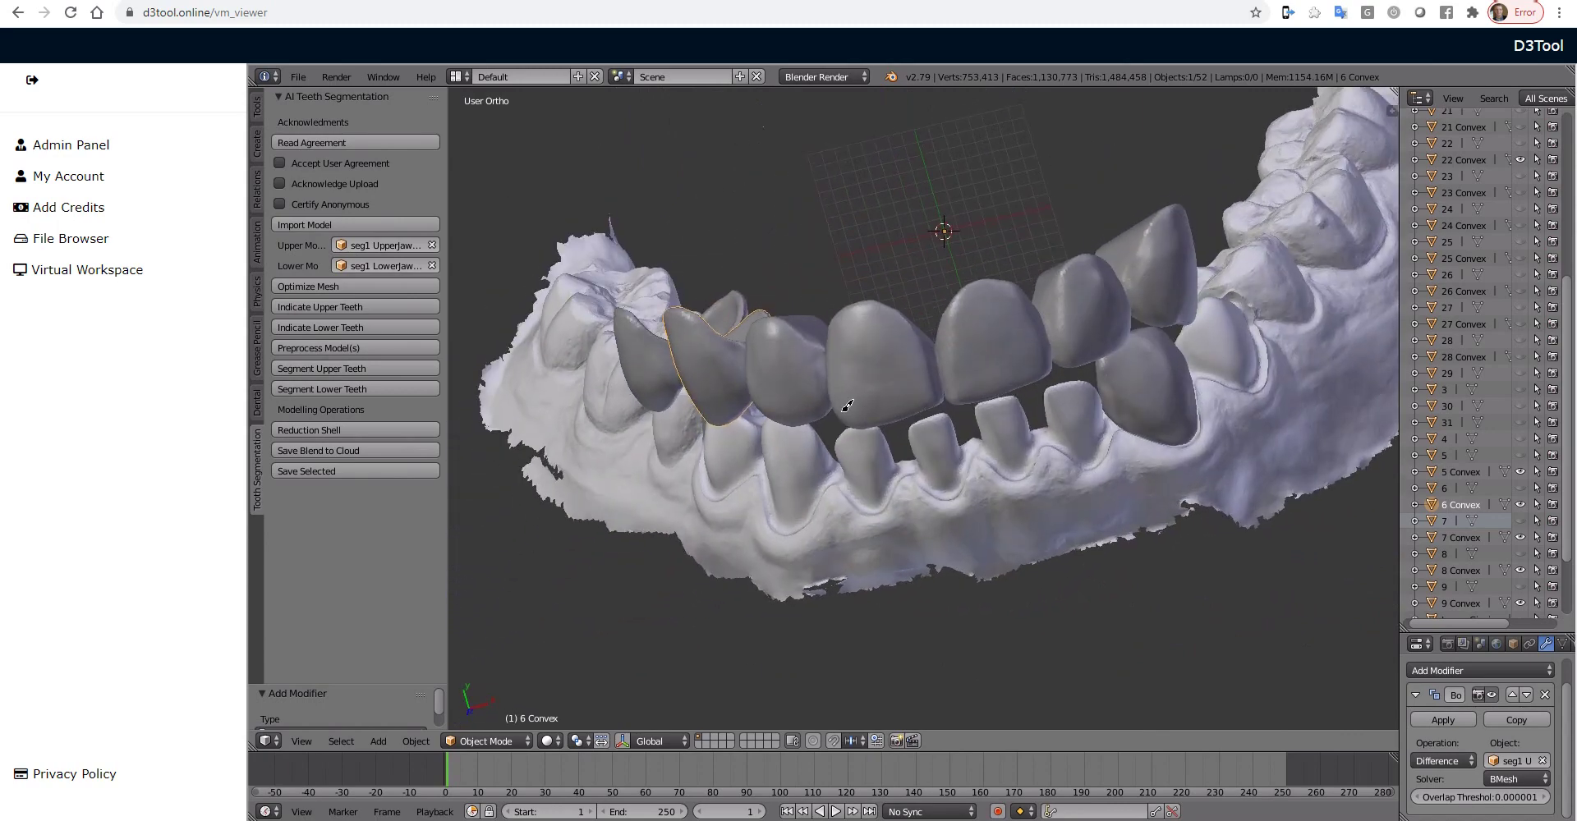
middle_drag(840, 403, 863, 375)
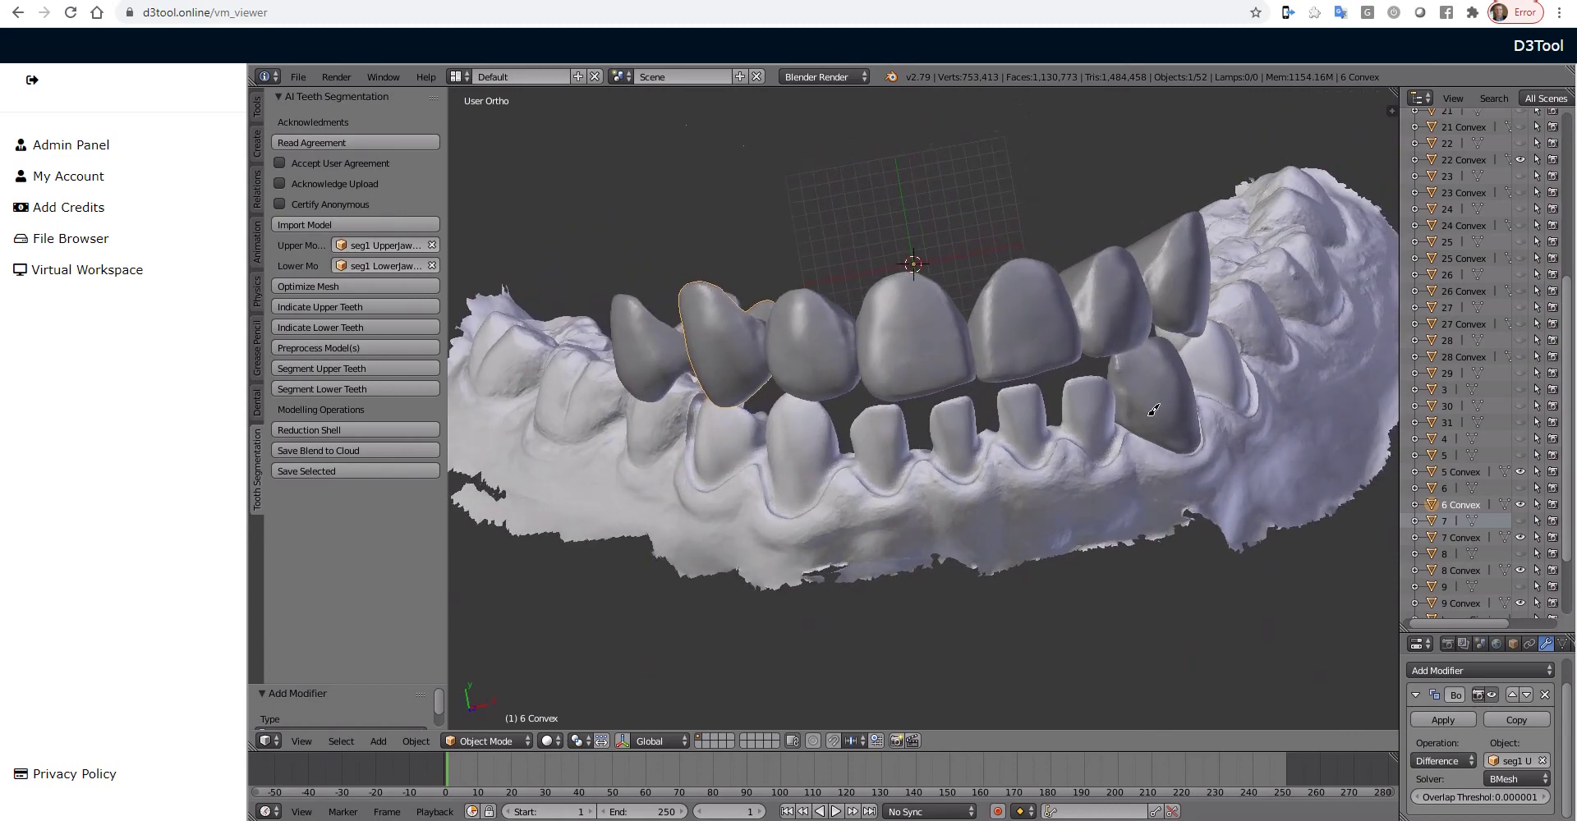
middle_drag(1153, 410, 1121, 528)
middle_drag(1087, 481, 1065, 373)
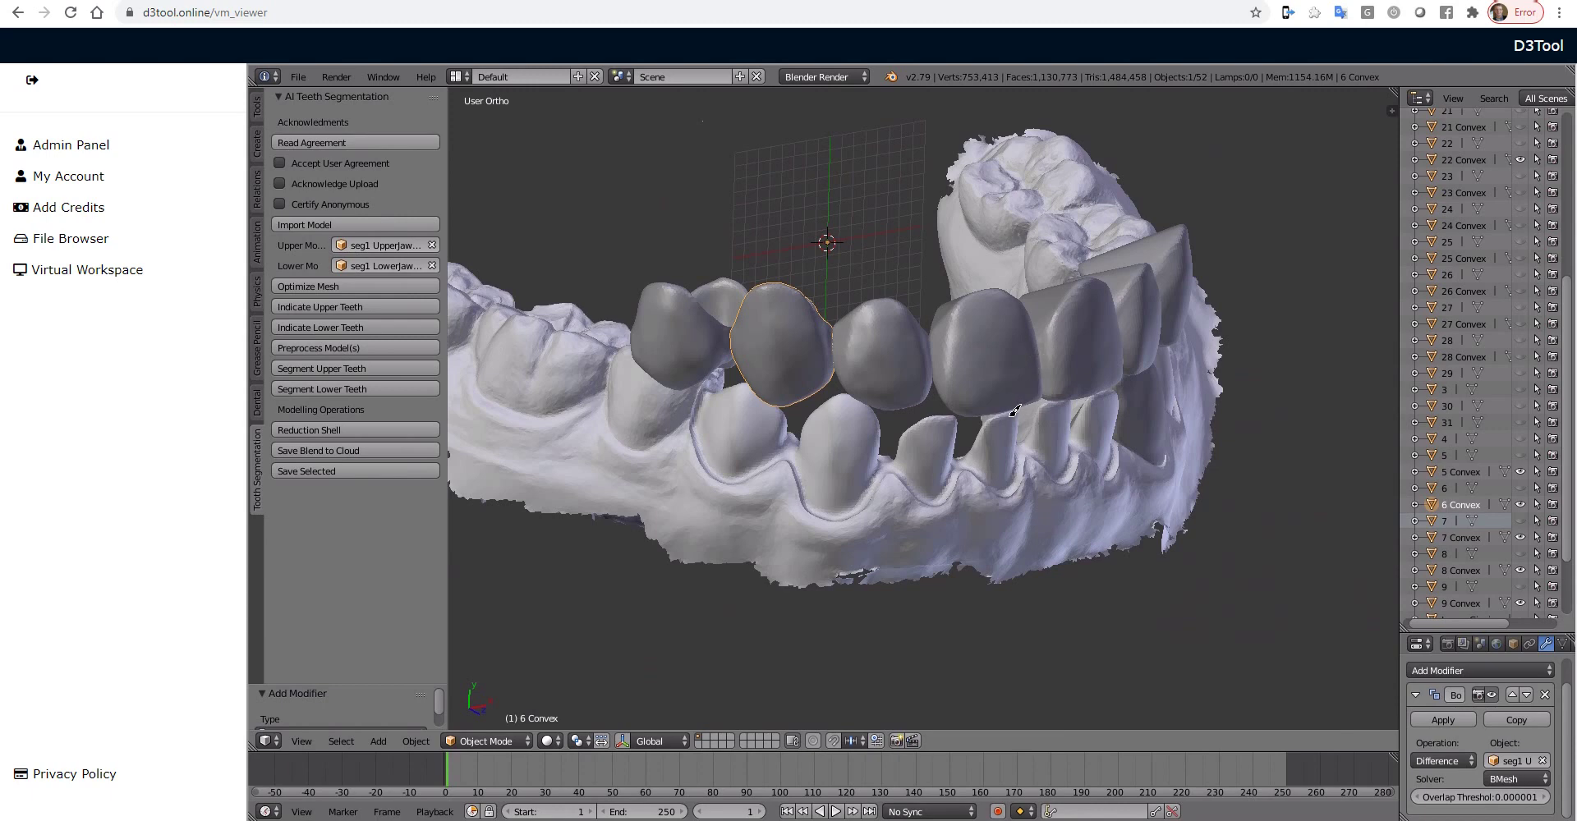
middle_drag(949, 409, 724, 464)
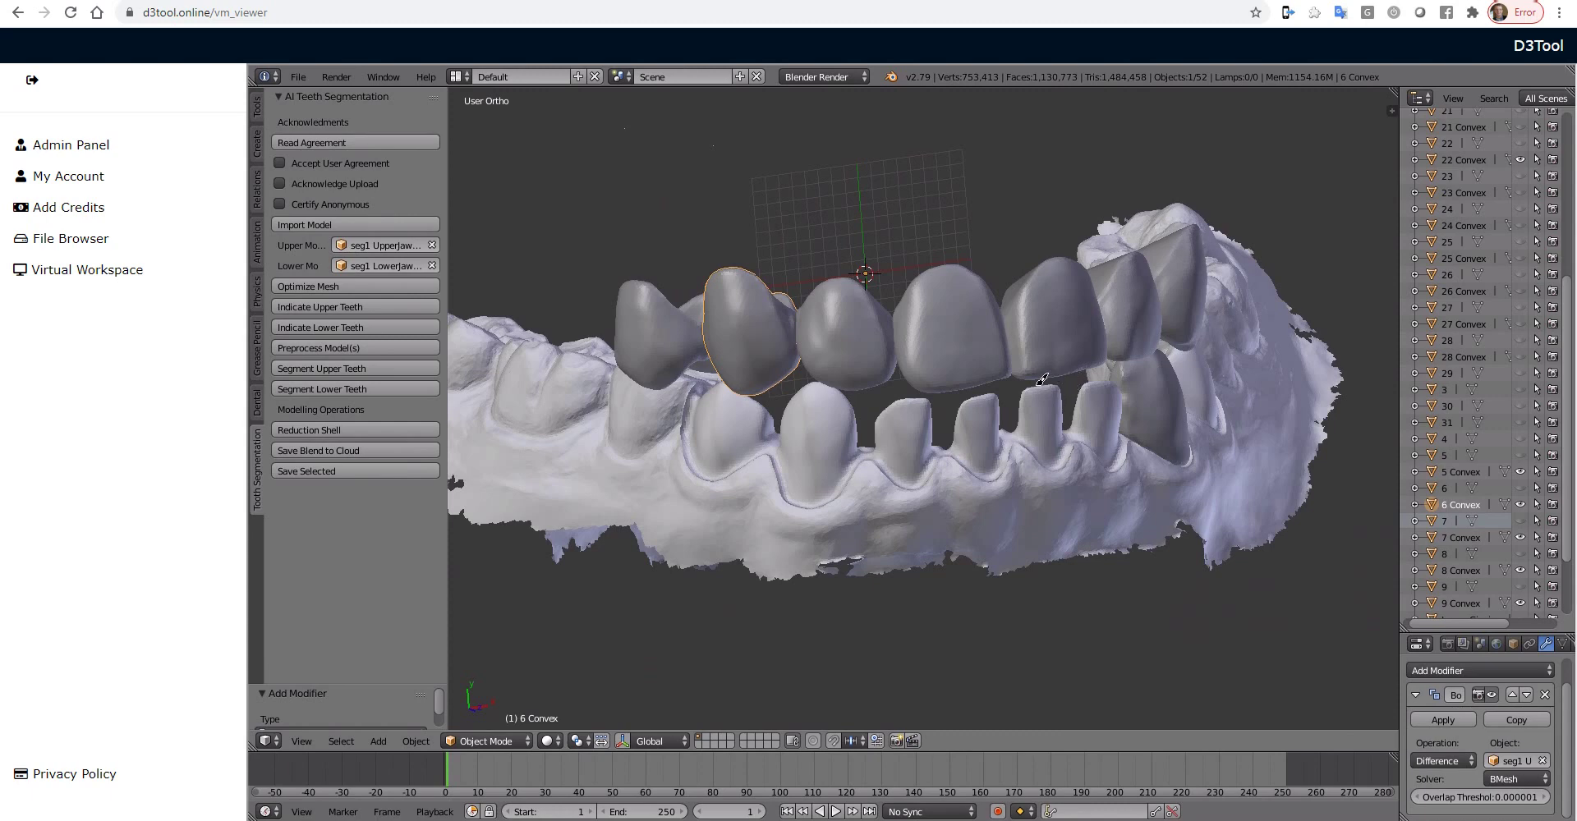
middle_drag(957, 435, 1101, 445)
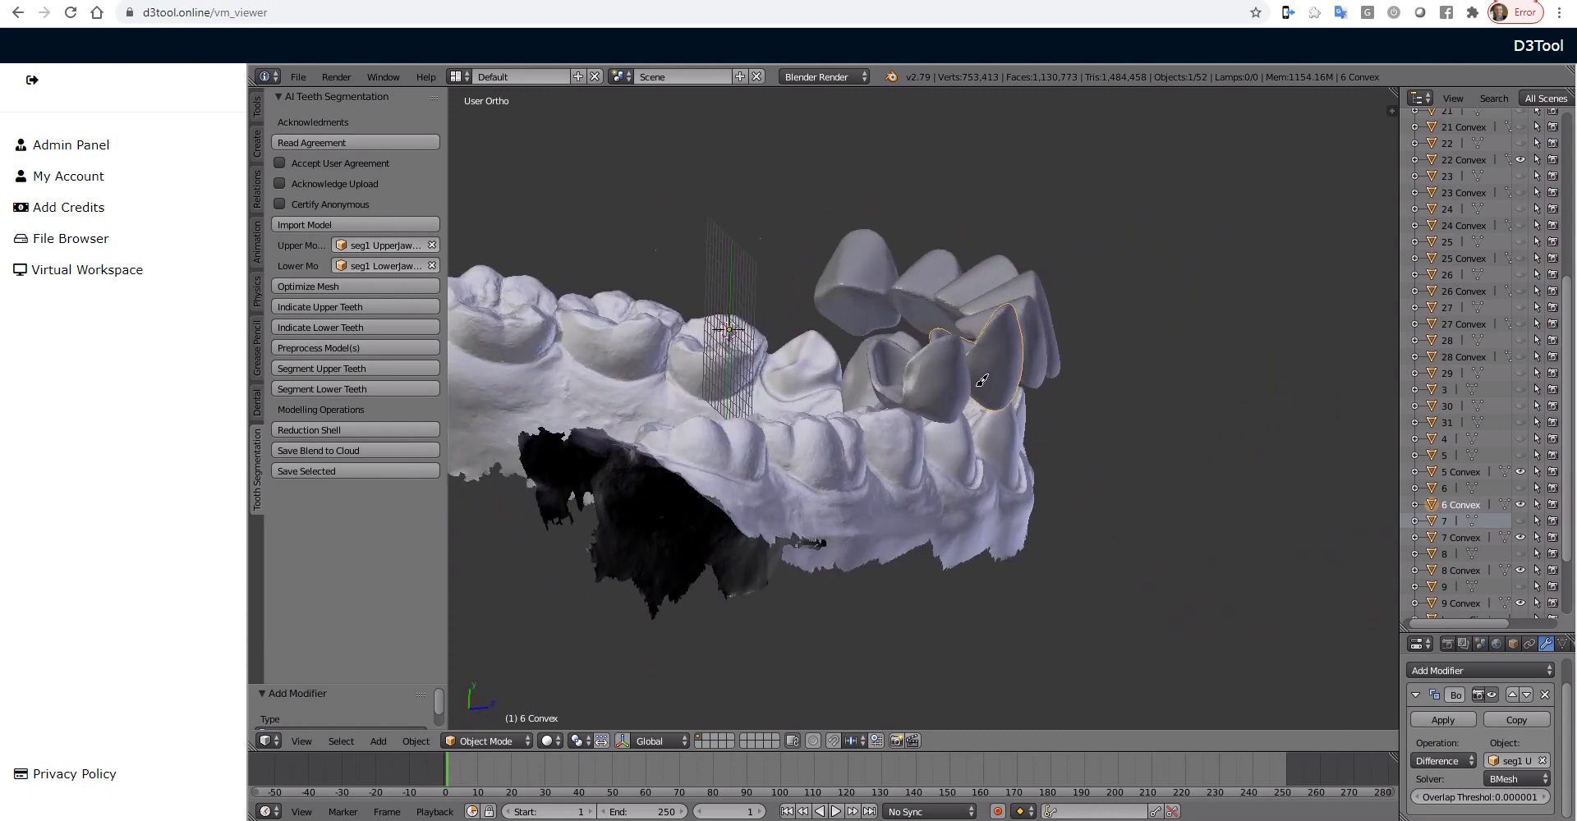